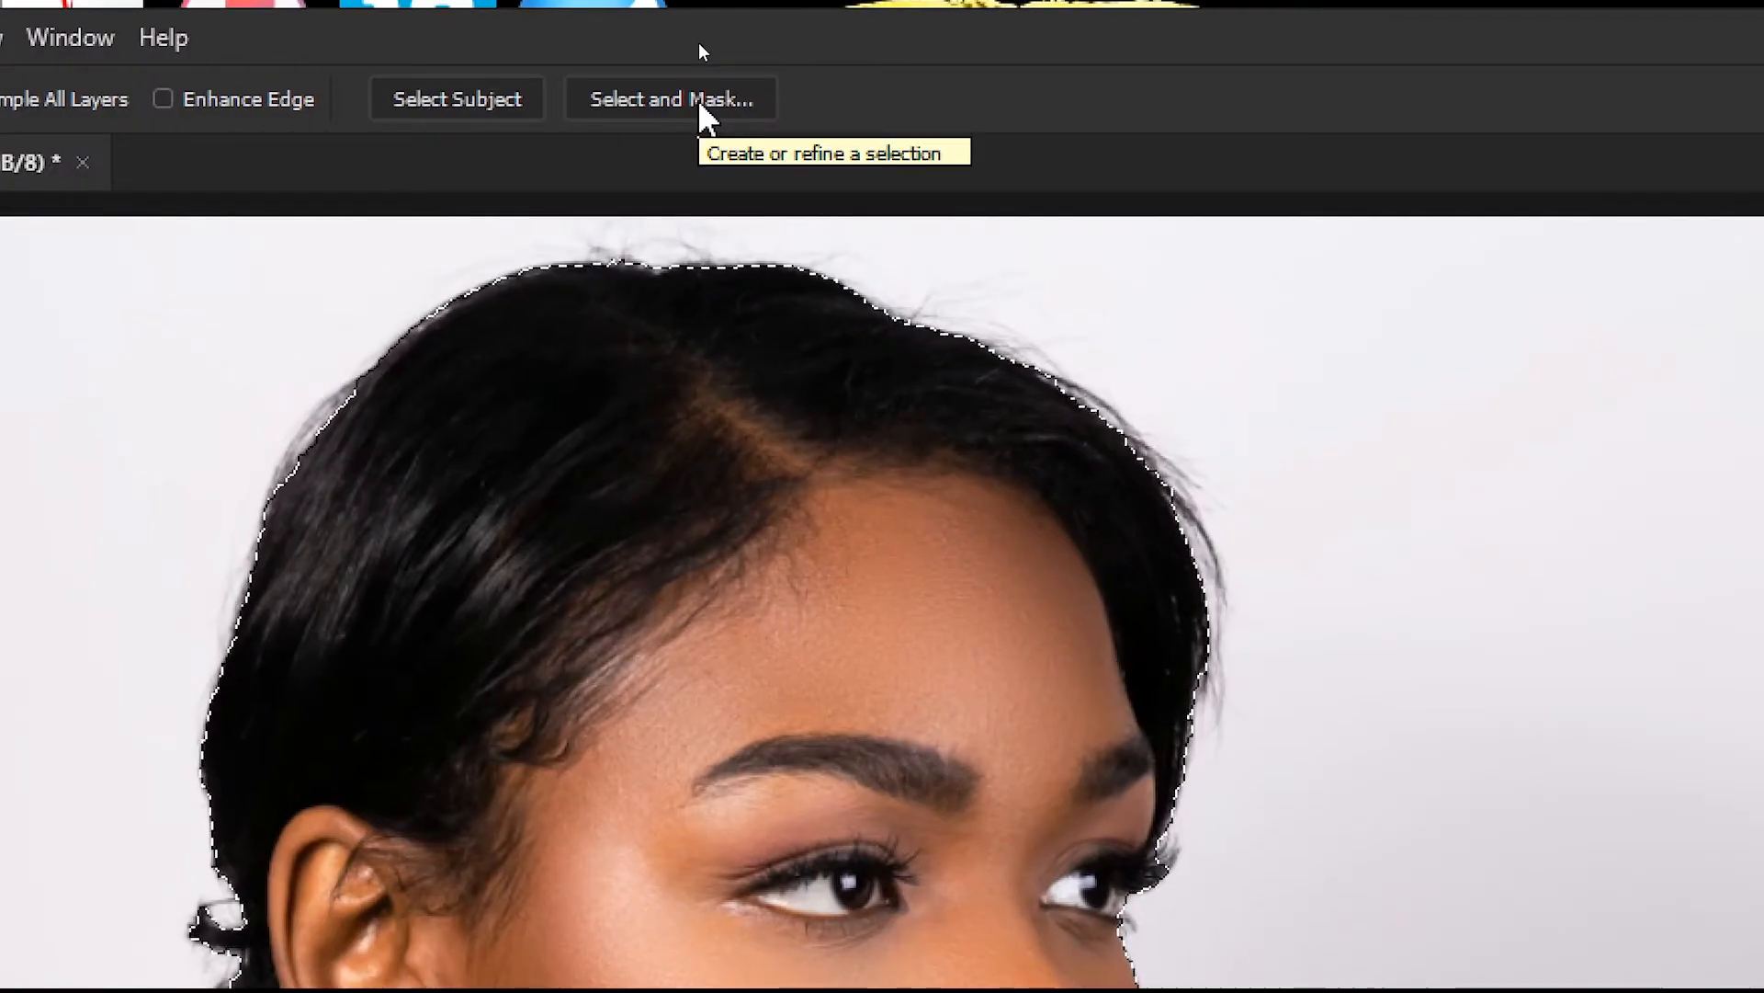
Refine the woman's selection in Select and Mask, enabling Smart Radius and brushing over the hair edges and eyelashes with the Refine Edge Brush.
{"action": "left_click", "coordinate": [701, 105]}
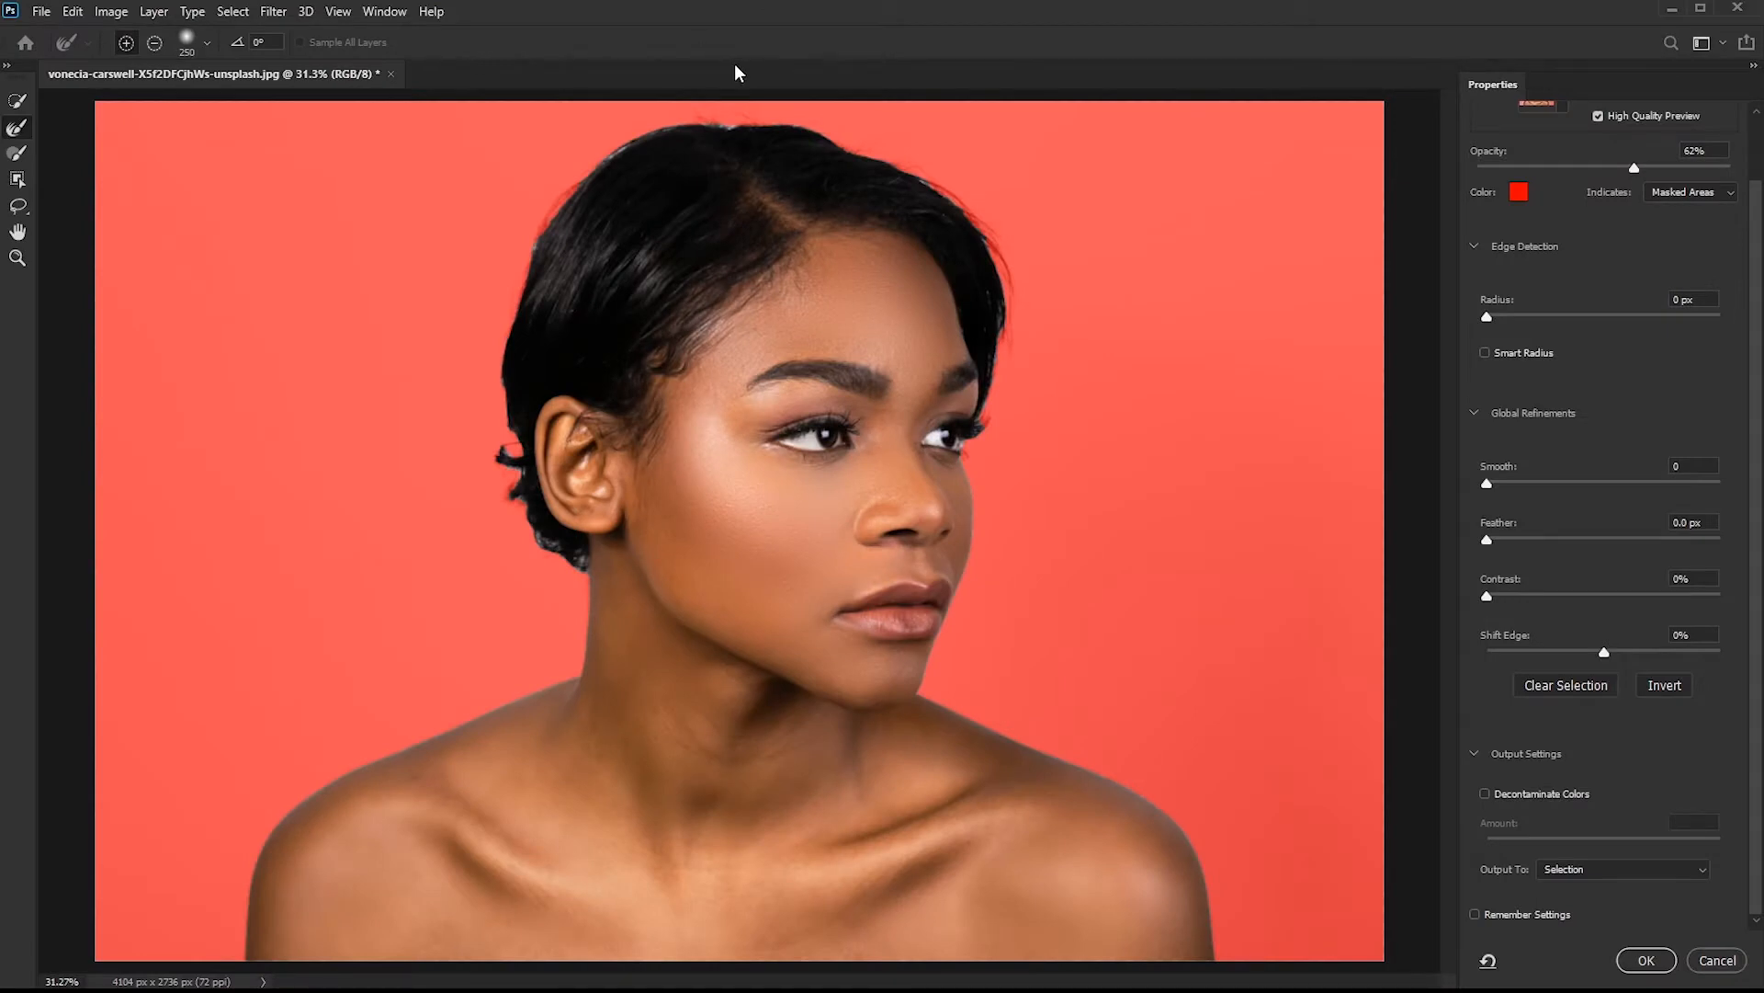
{"action": "left_click", "coordinate": [1485, 353]}
{"action": "scroll", "coordinate": [1632, 219], "scroll_direction": "up", "scroll_amount": 2}
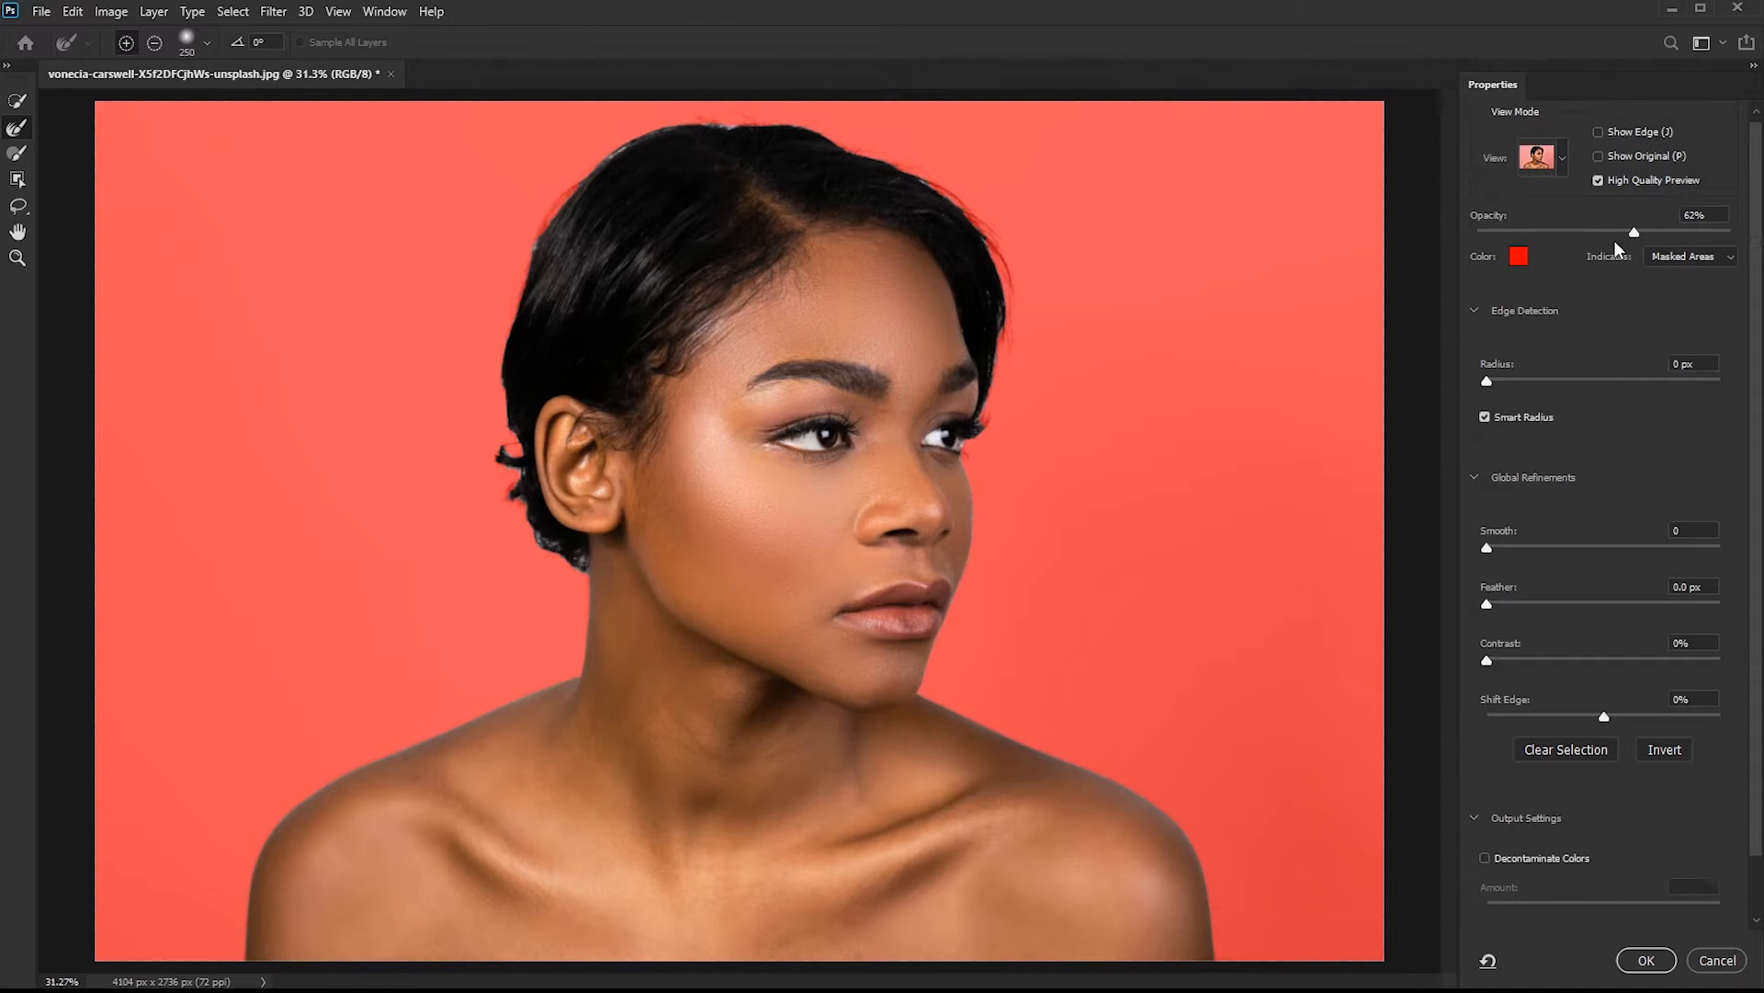
{"action": "left_click", "coordinate": [1565, 170]}
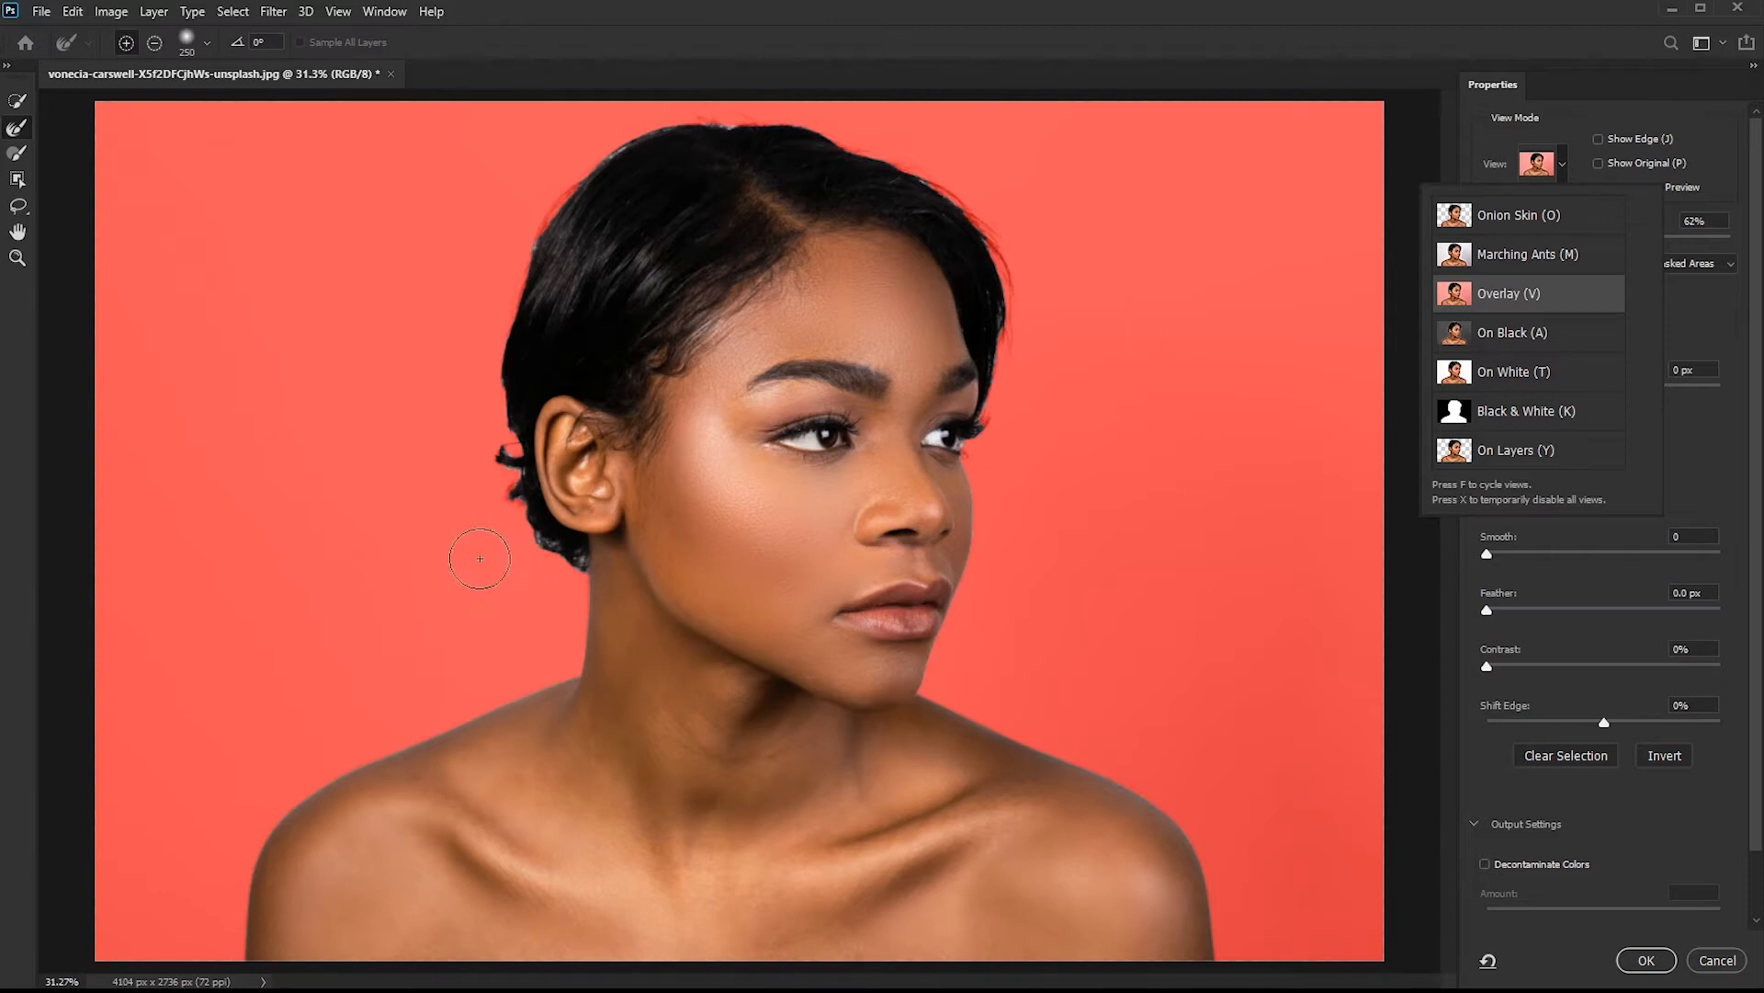
{"action": "left_click", "coordinate": [503, 563]}
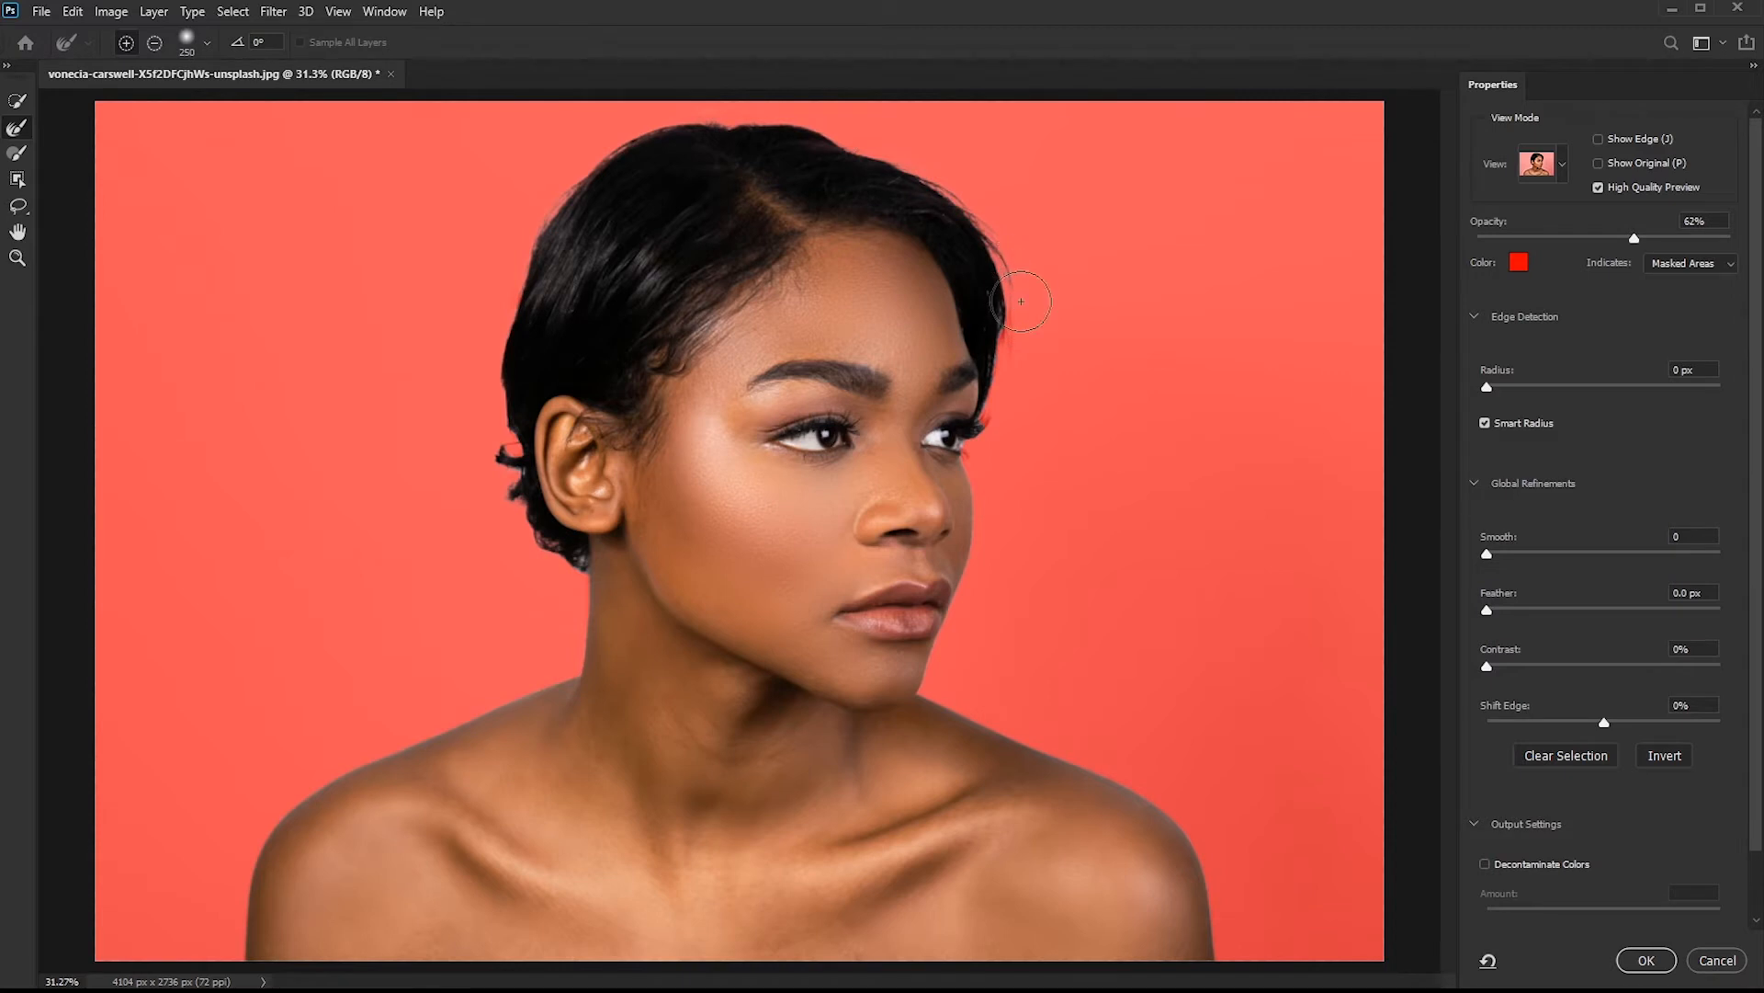
{"action": "left_click_drag", "start_coordinate": [1005, 397], "coordinate": [1022, 423]}
Output the refined selection as a new layer with a layer mask.
{"action": "scroll", "coordinate": [1673, 772], "scroll_direction": "down", "scroll_amount": 3}
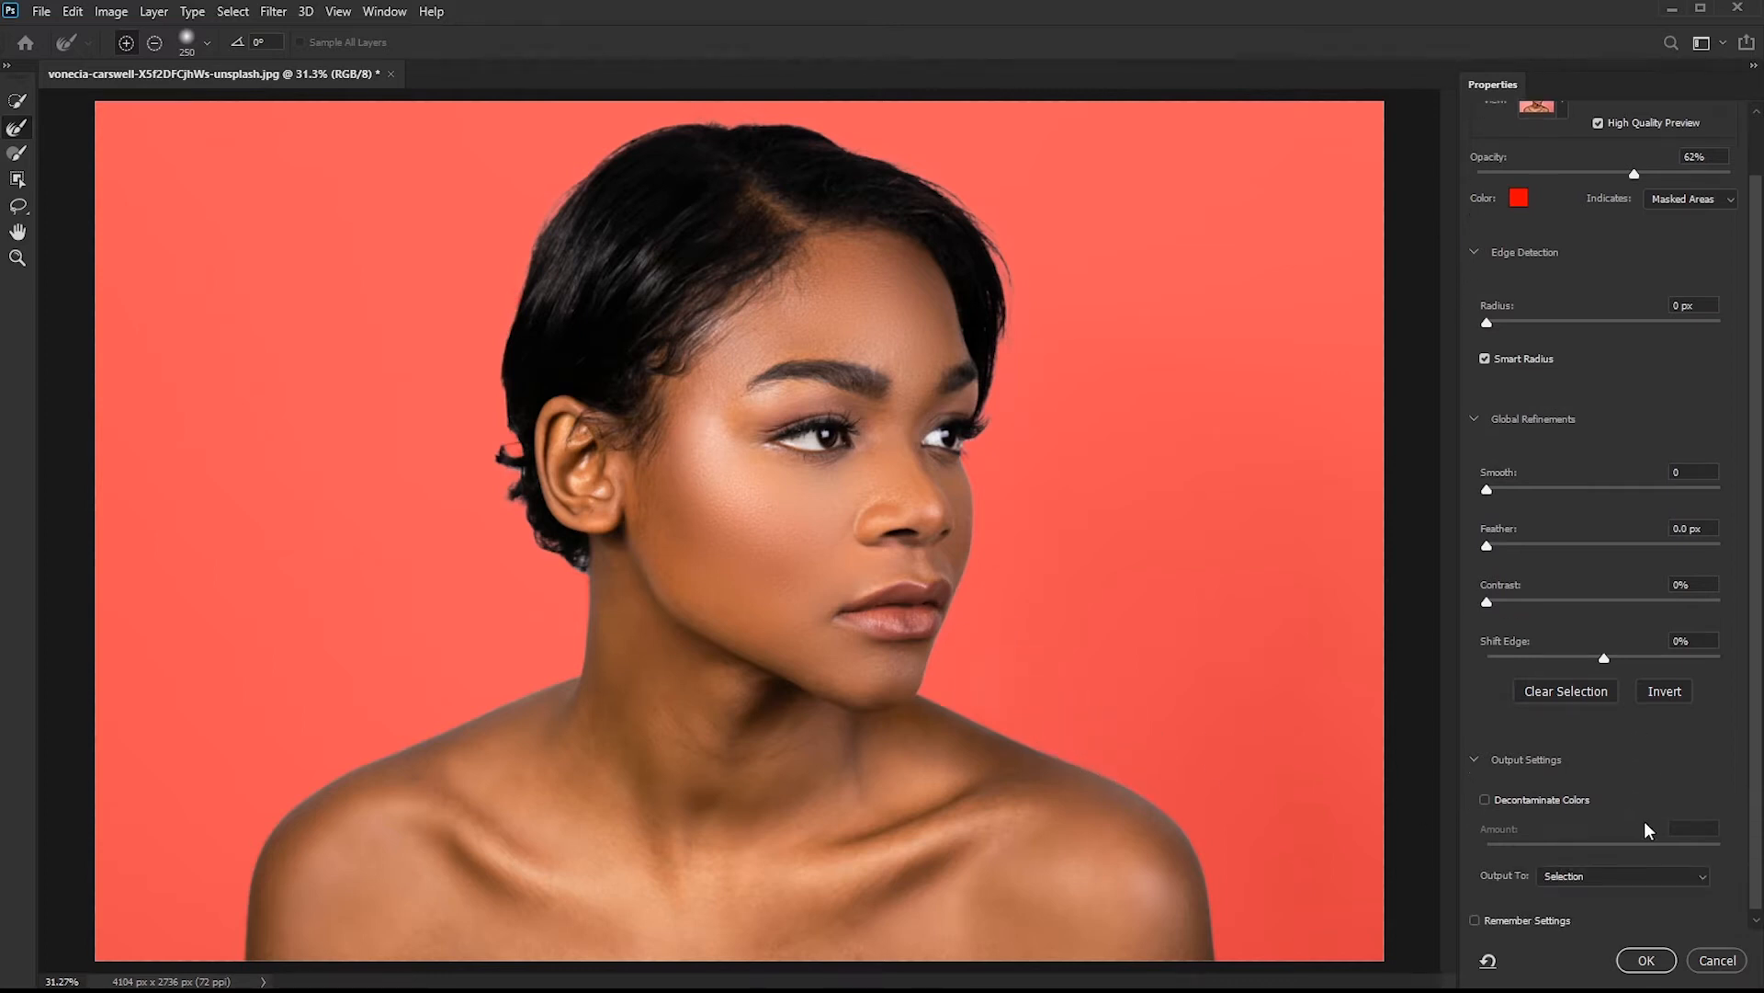
{"action": "left_click", "coordinate": [1601, 873]}
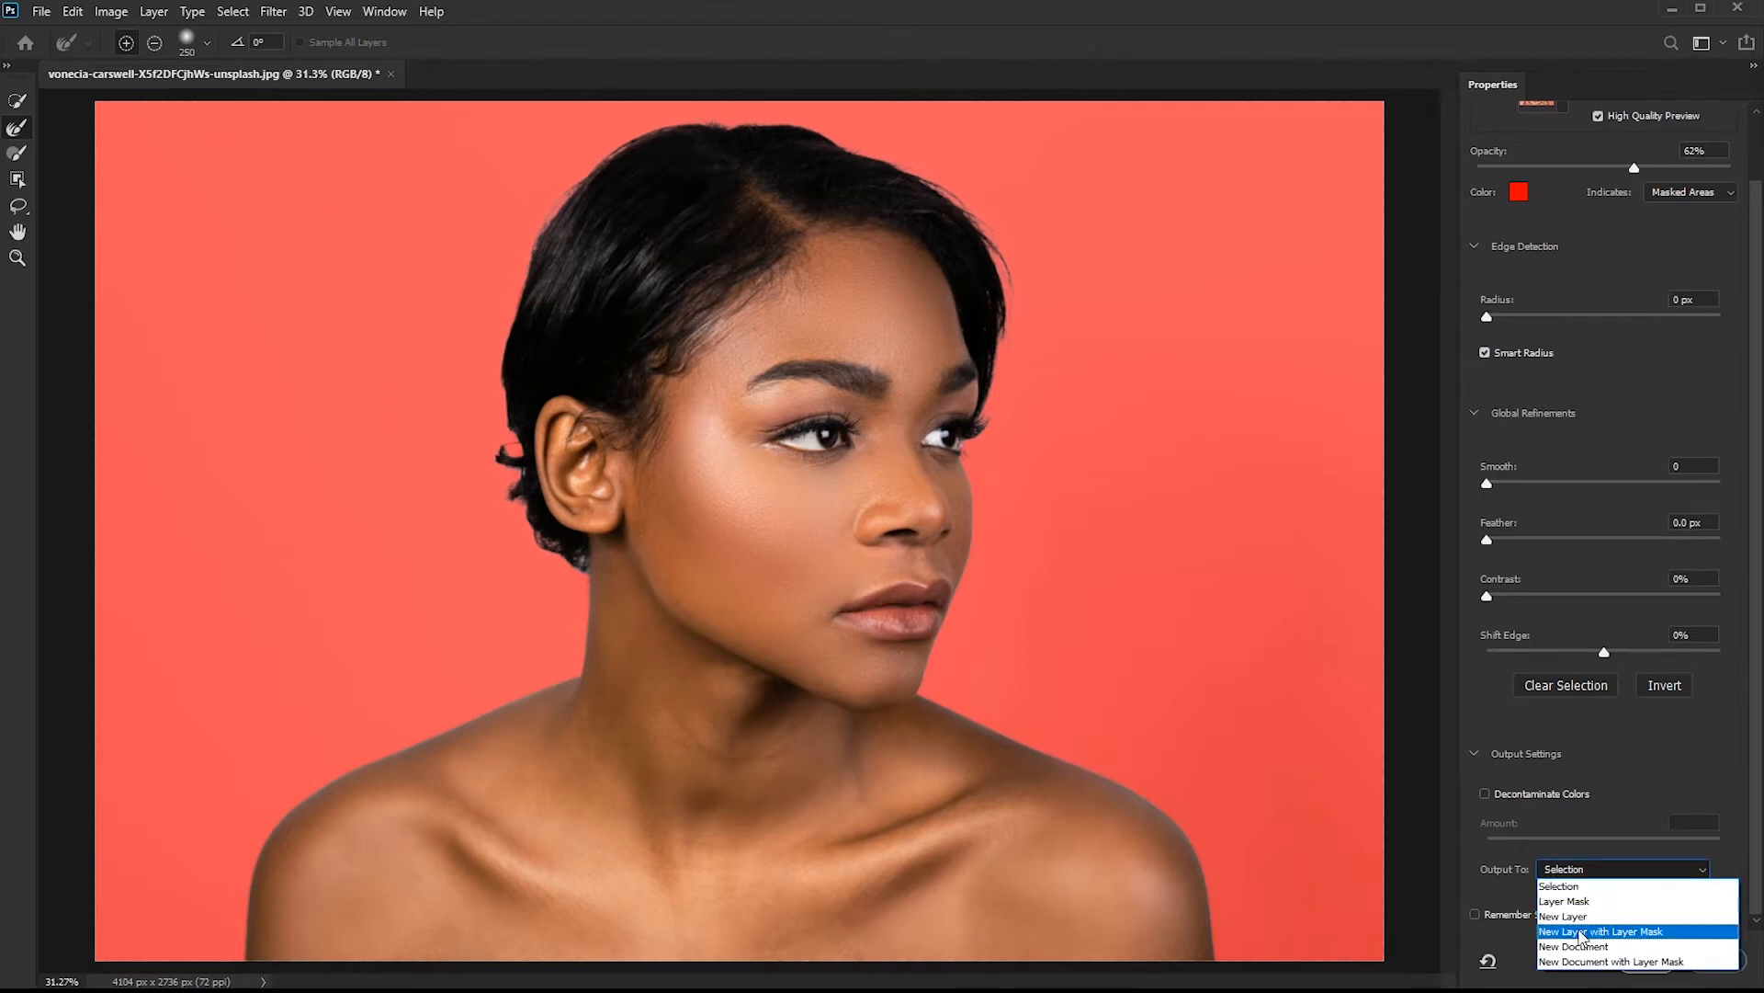
{"action": "left_click", "coordinate": [1580, 933]}
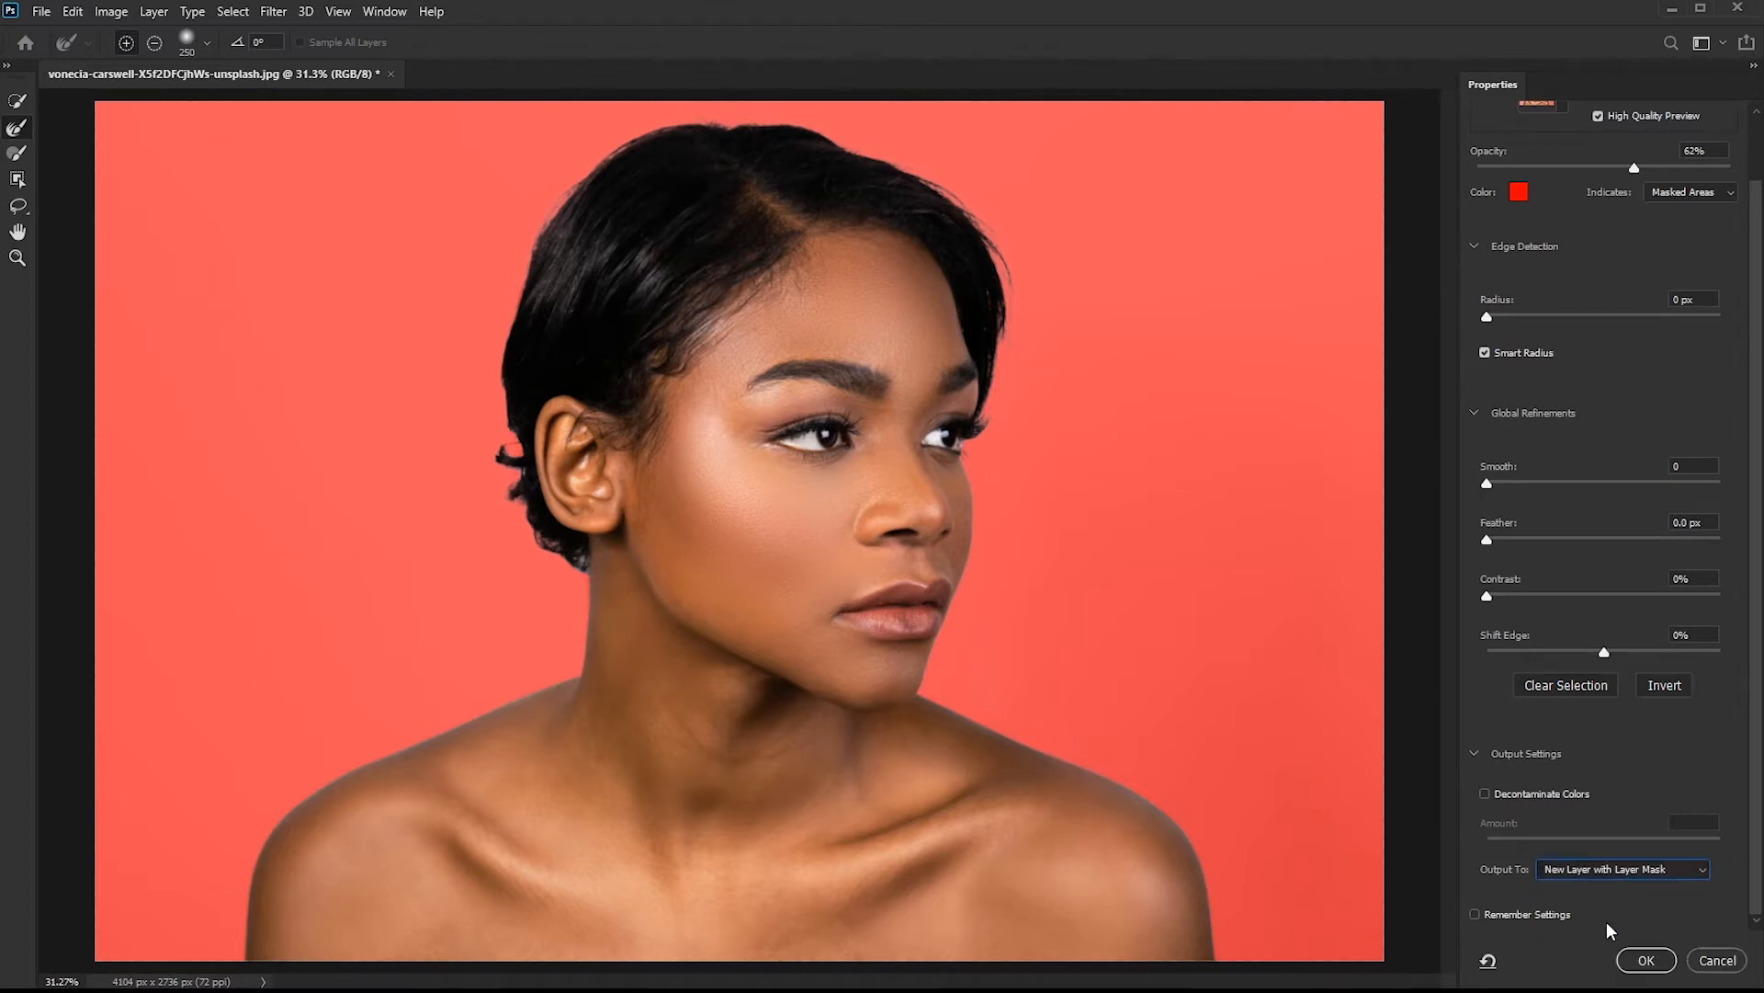
{"action": "left_click", "coordinate": [1646, 961]}
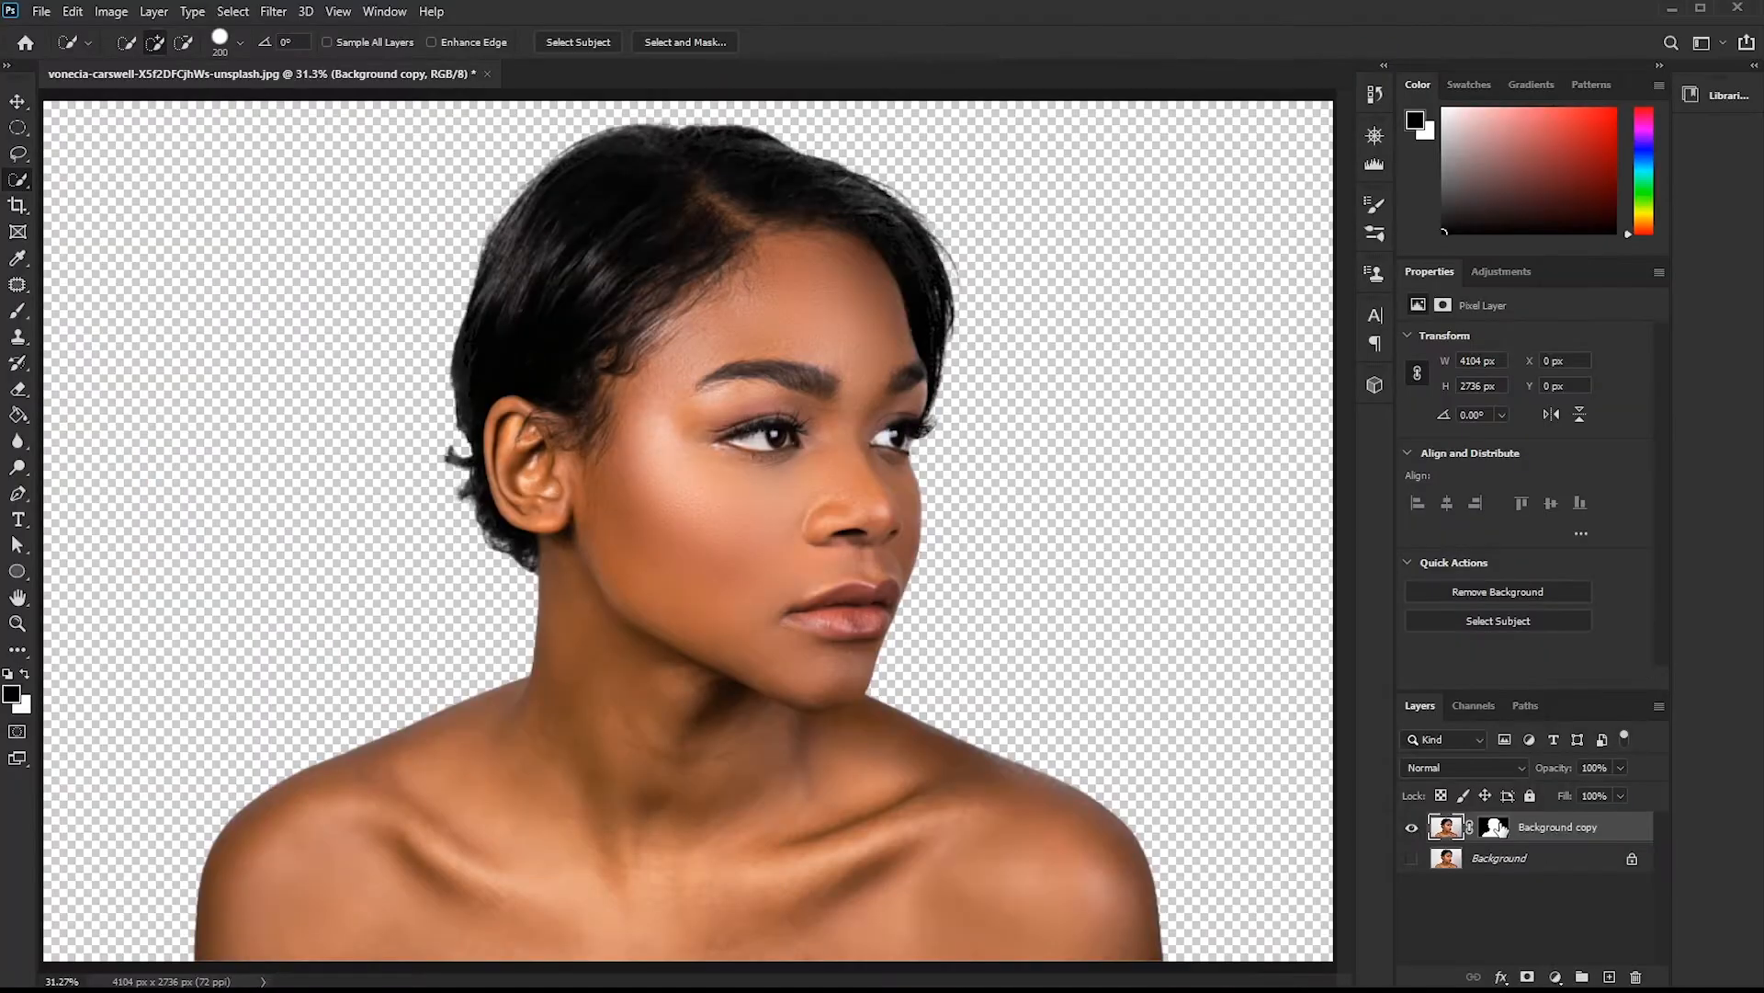
Desaturate the image of the masked Background copy layer.
{"action": "left_click", "coordinate": [1369, 800]}
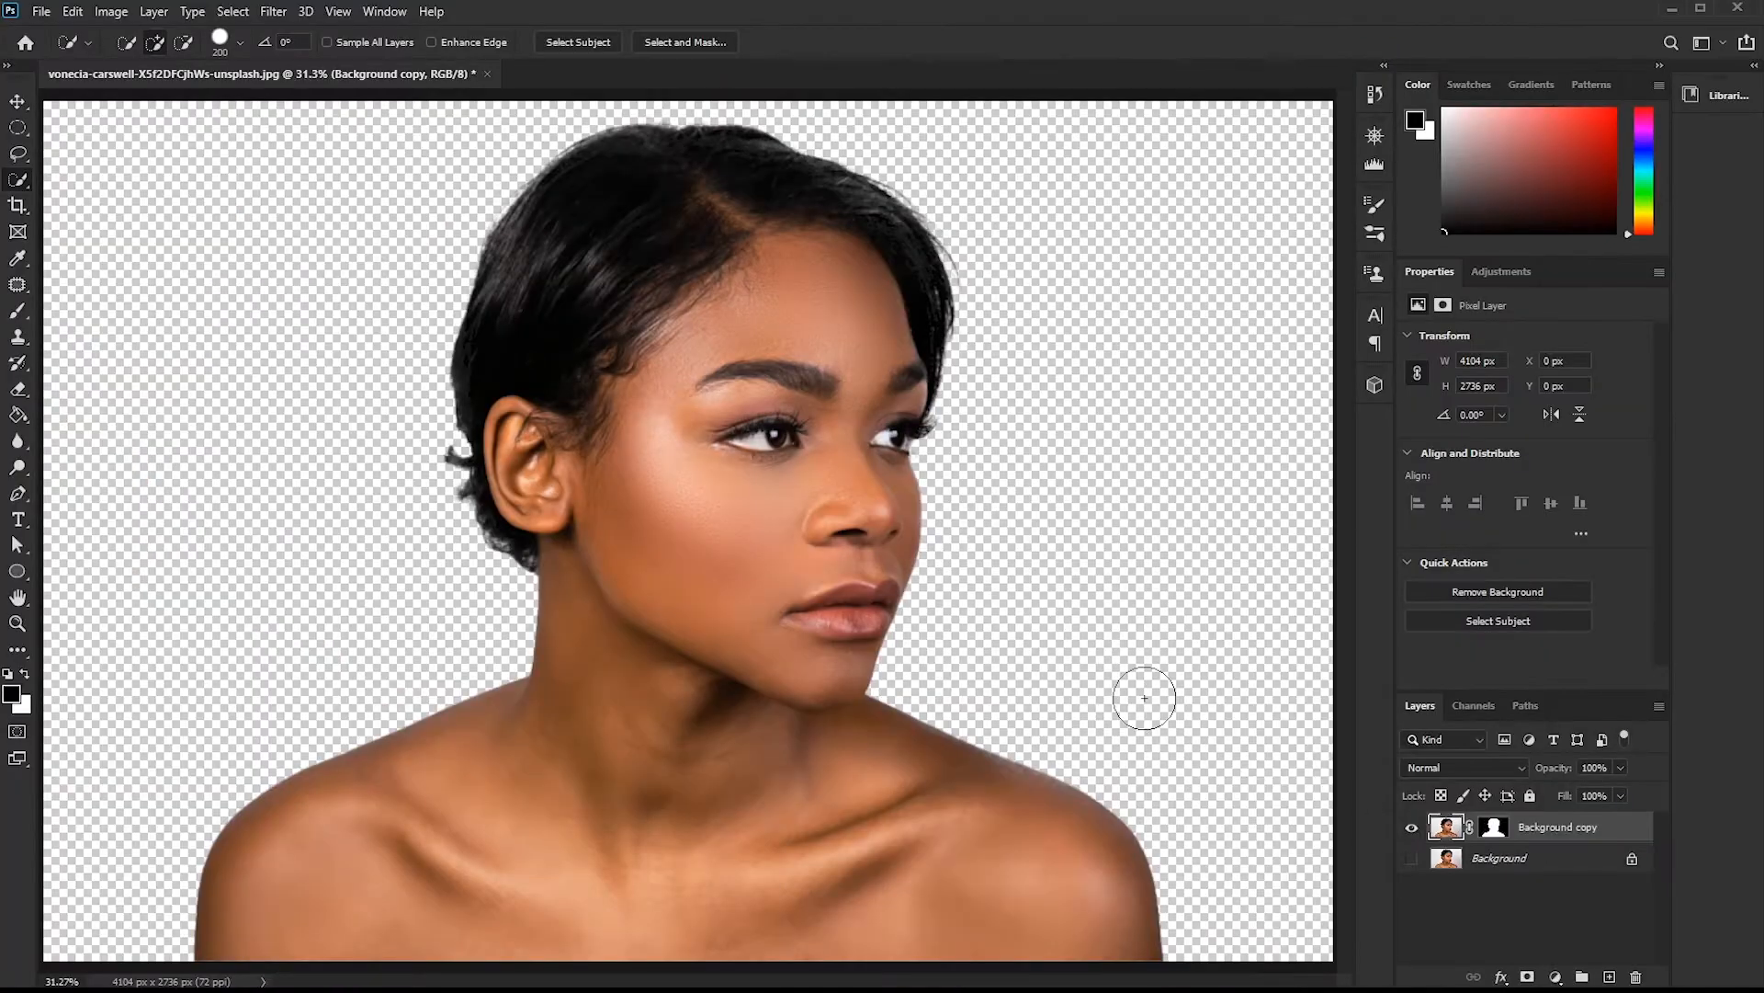
{"action": "left_click", "coordinate": [110, 11]}
{"action": "mouse_move", "coordinate": [189, 64]}
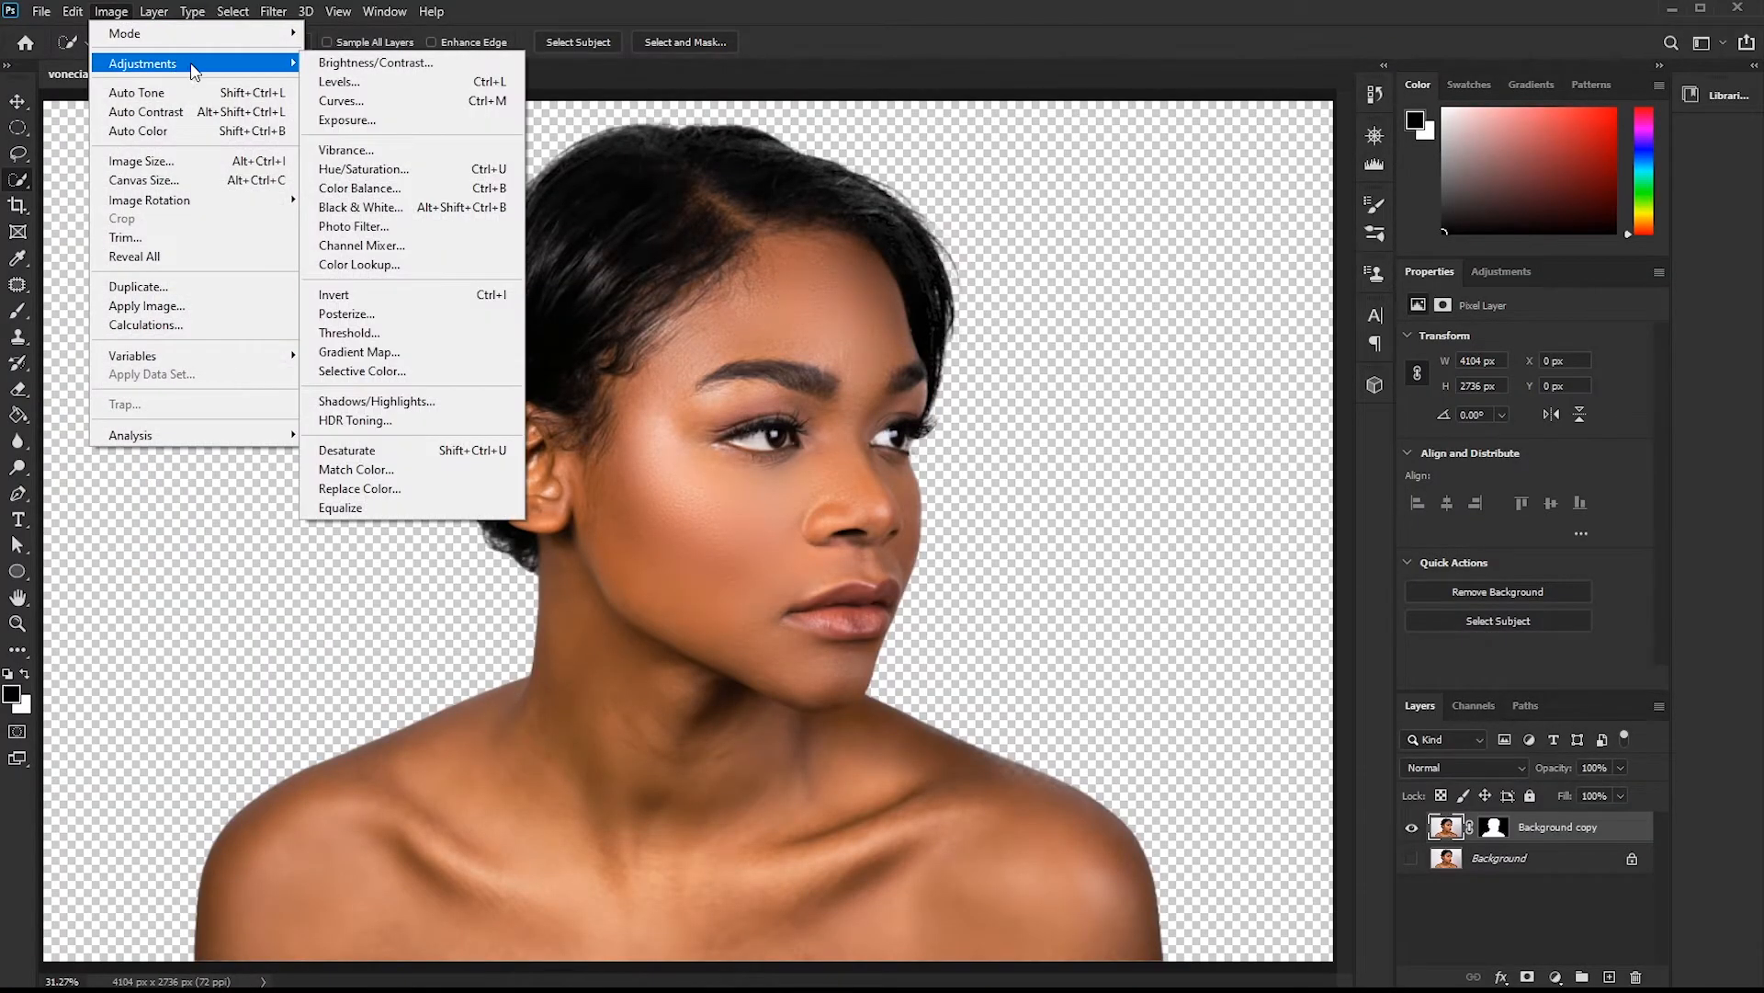
{"action": "left_click", "coordinate": [415, 451]}
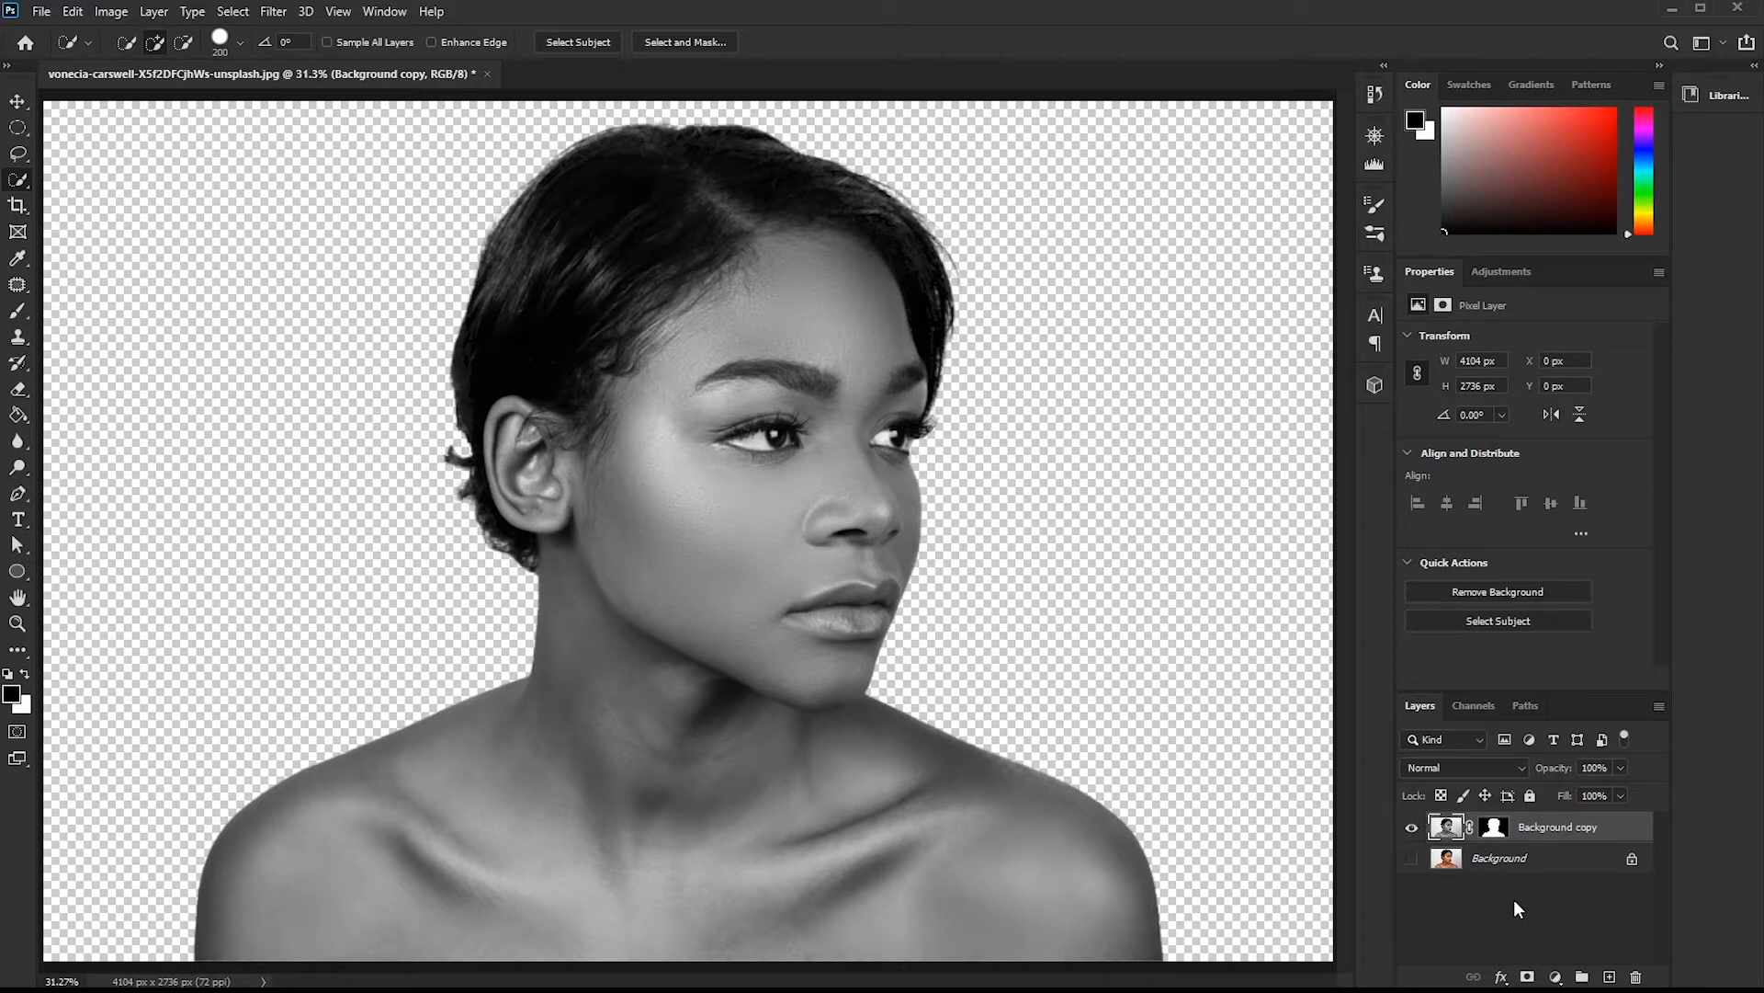
Apply a Surface Blur to the desaturated portrait with a radius of 10 pixels and a threshold of 19 levels.
{"action": "left_click", "coordinate": [273, 11]}
{"action": "mouse_move", "coordinate": [403, 243]}
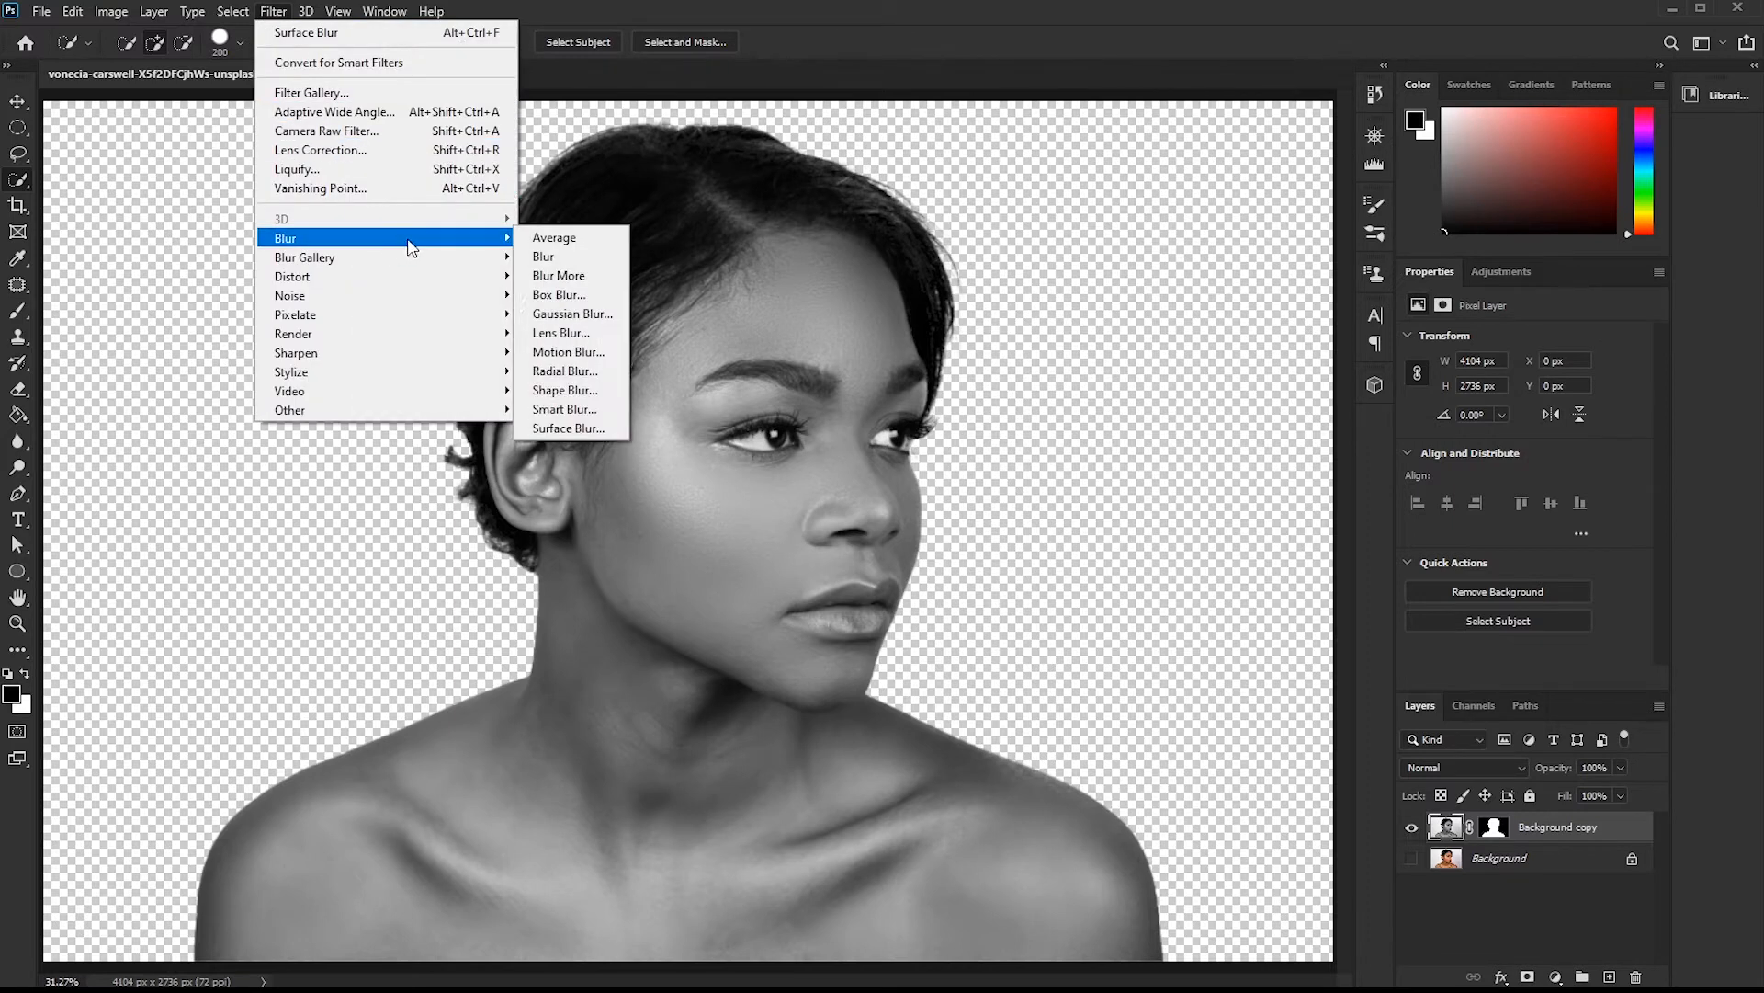
{"action": "left_click", "coordinate": [571, 428]}
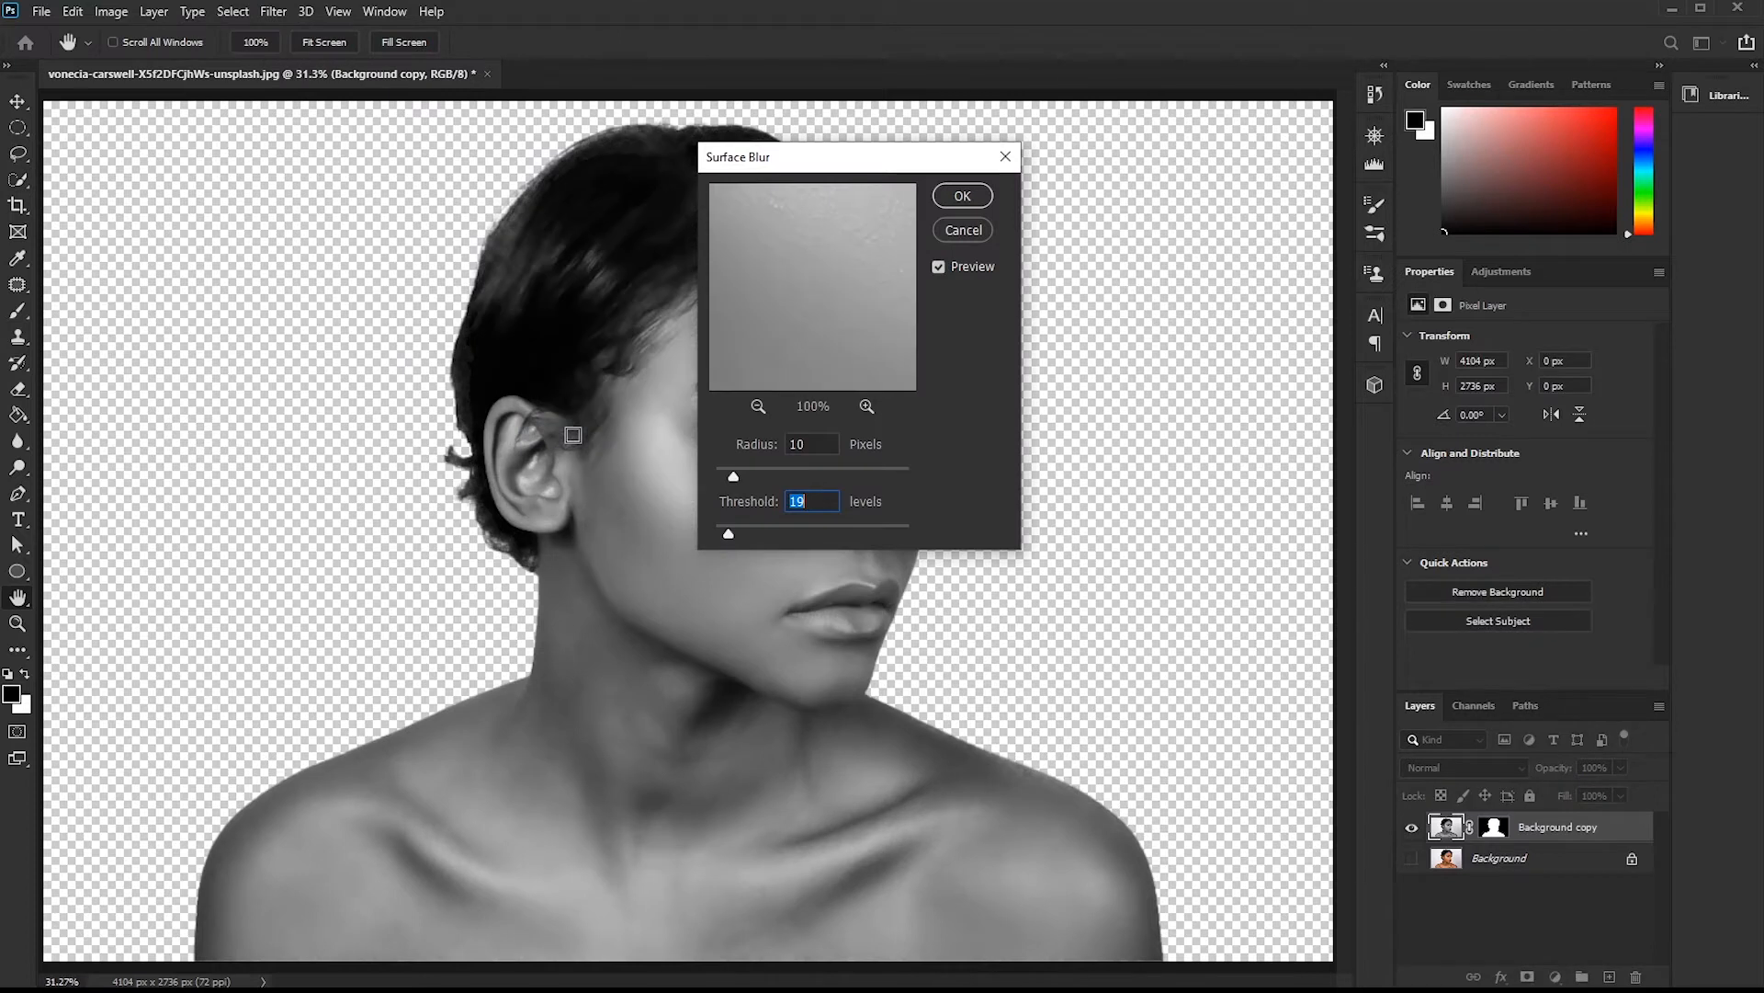
{"action": "left_click", "coordinate": [757, 404]}
{"action": "left_click", "coordinate": [756, 404]}
{"action": "left_click", "coordinate": [756, 405]}
{"action": "left_click", "coordinate": [757, 404]}
{"action": "left_click", "coordinate": [756, 405]}
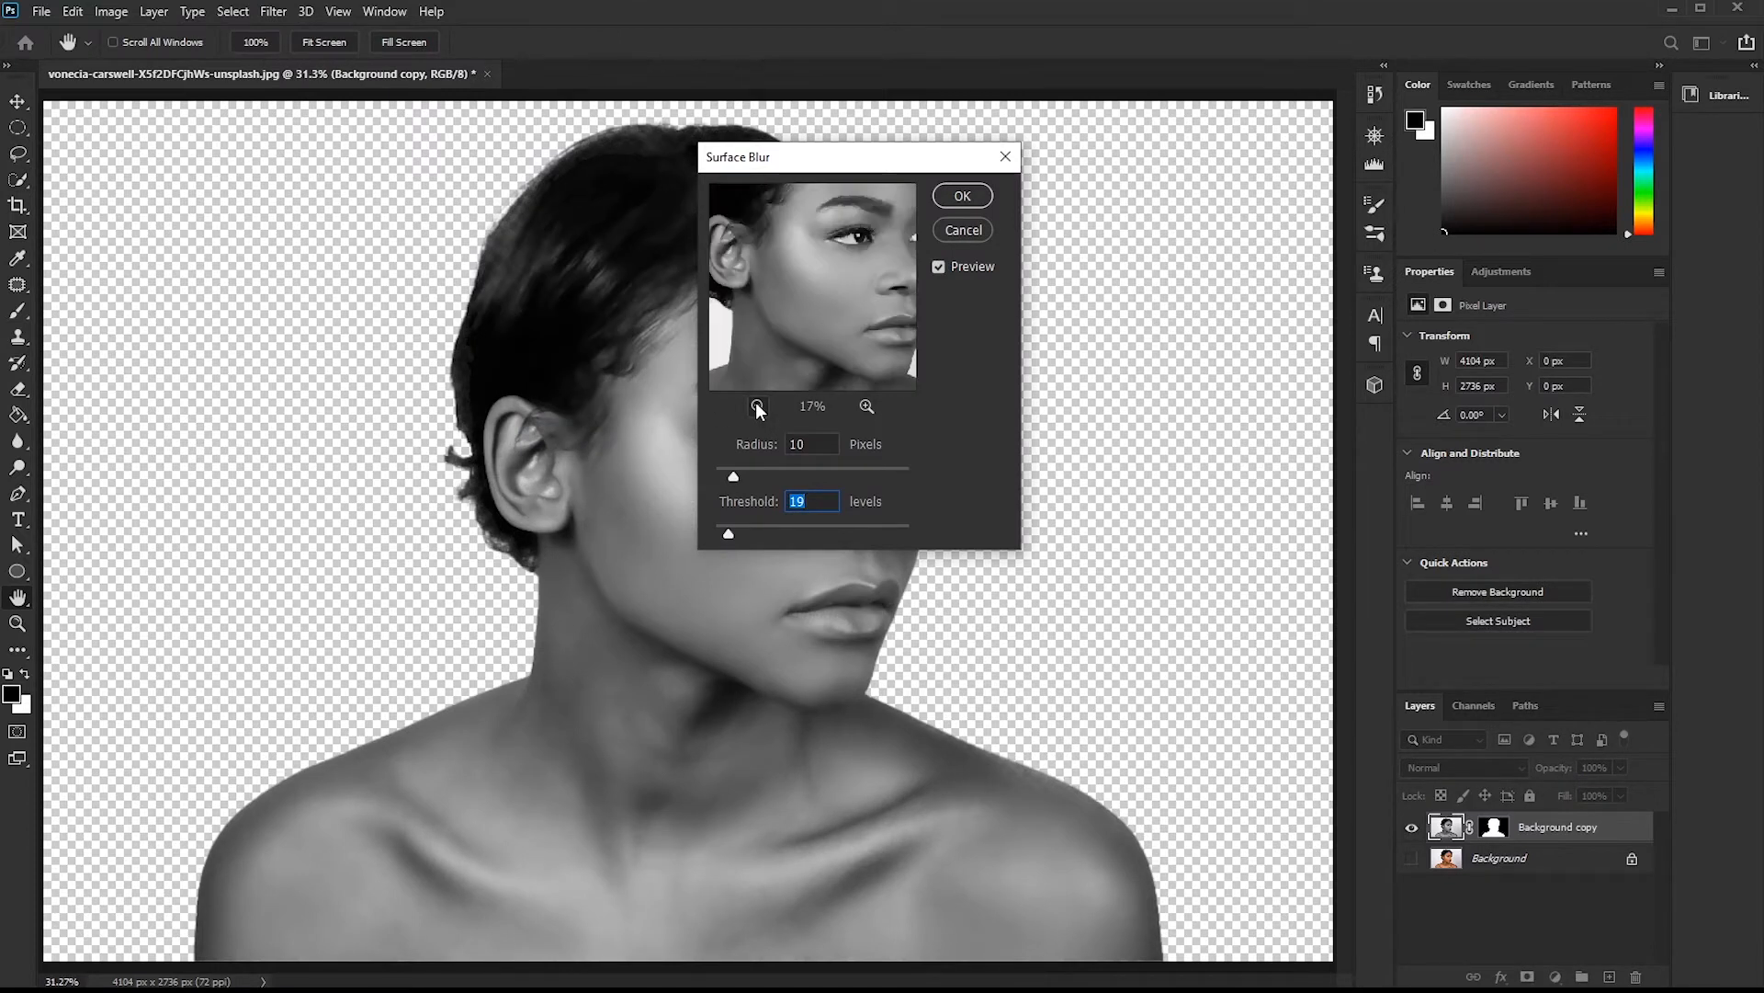
{"action": "left_click", "coordinate": [756, 404]}
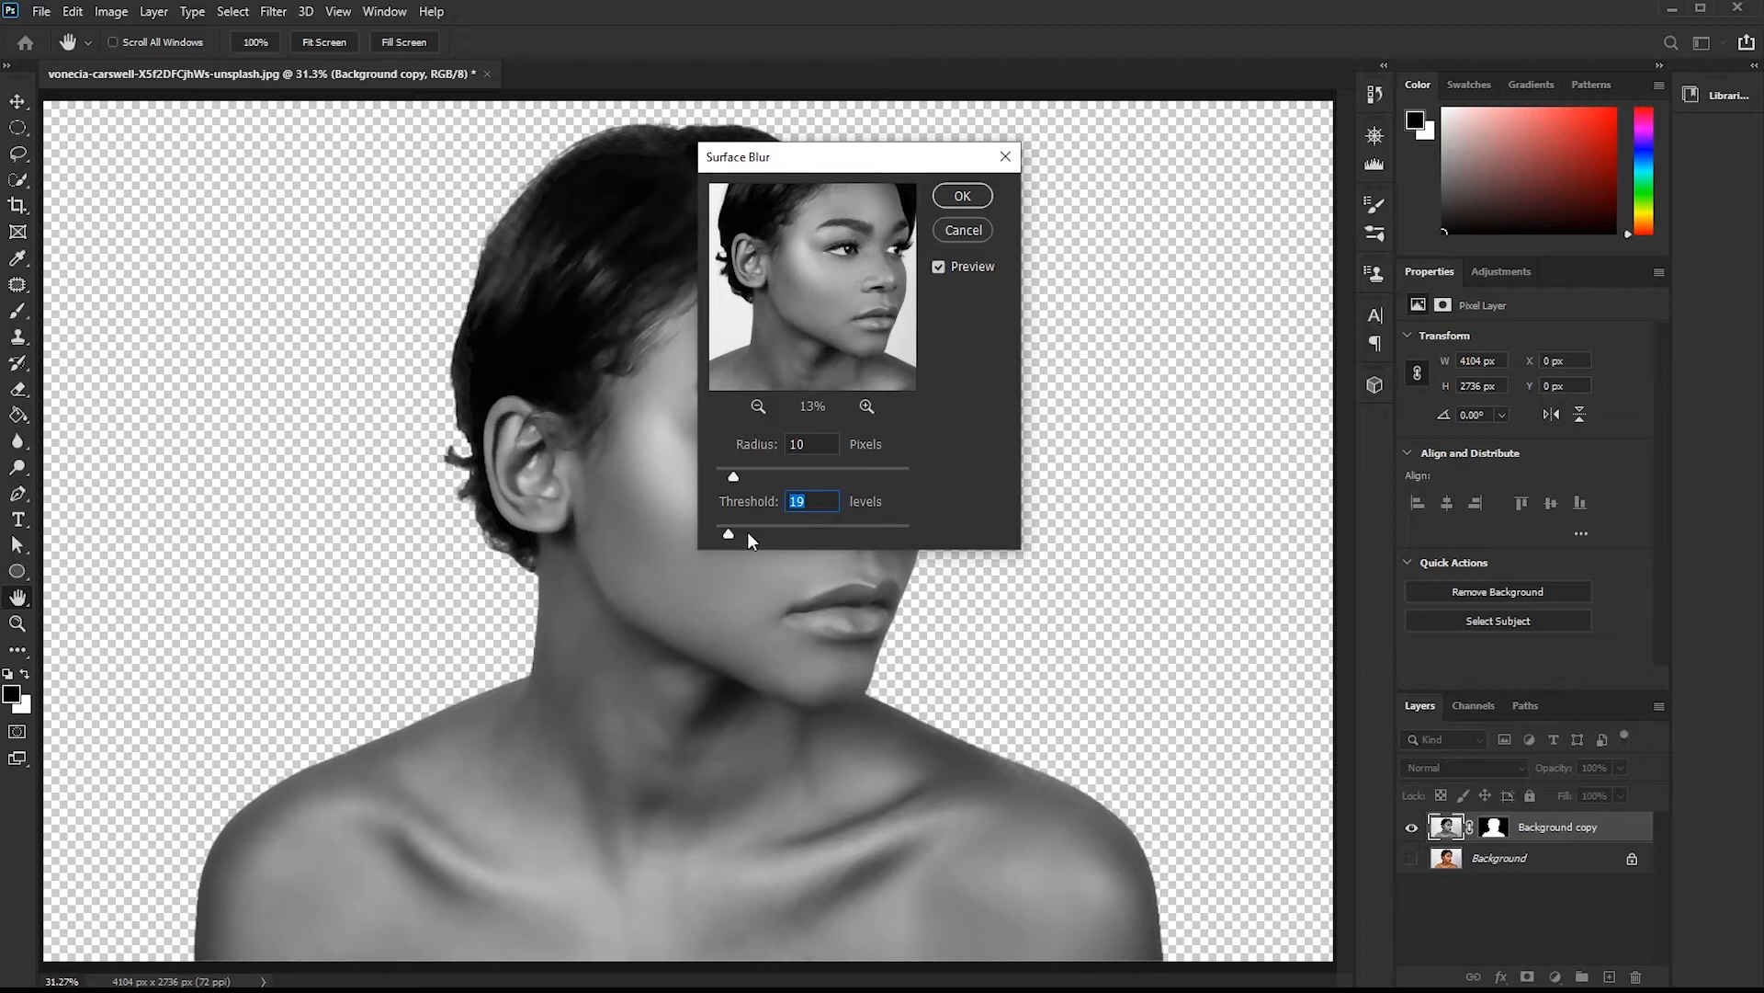
{"action": "left_click_drag", "start_coordinate": [736, 533], "coordinate": [729, 533]}
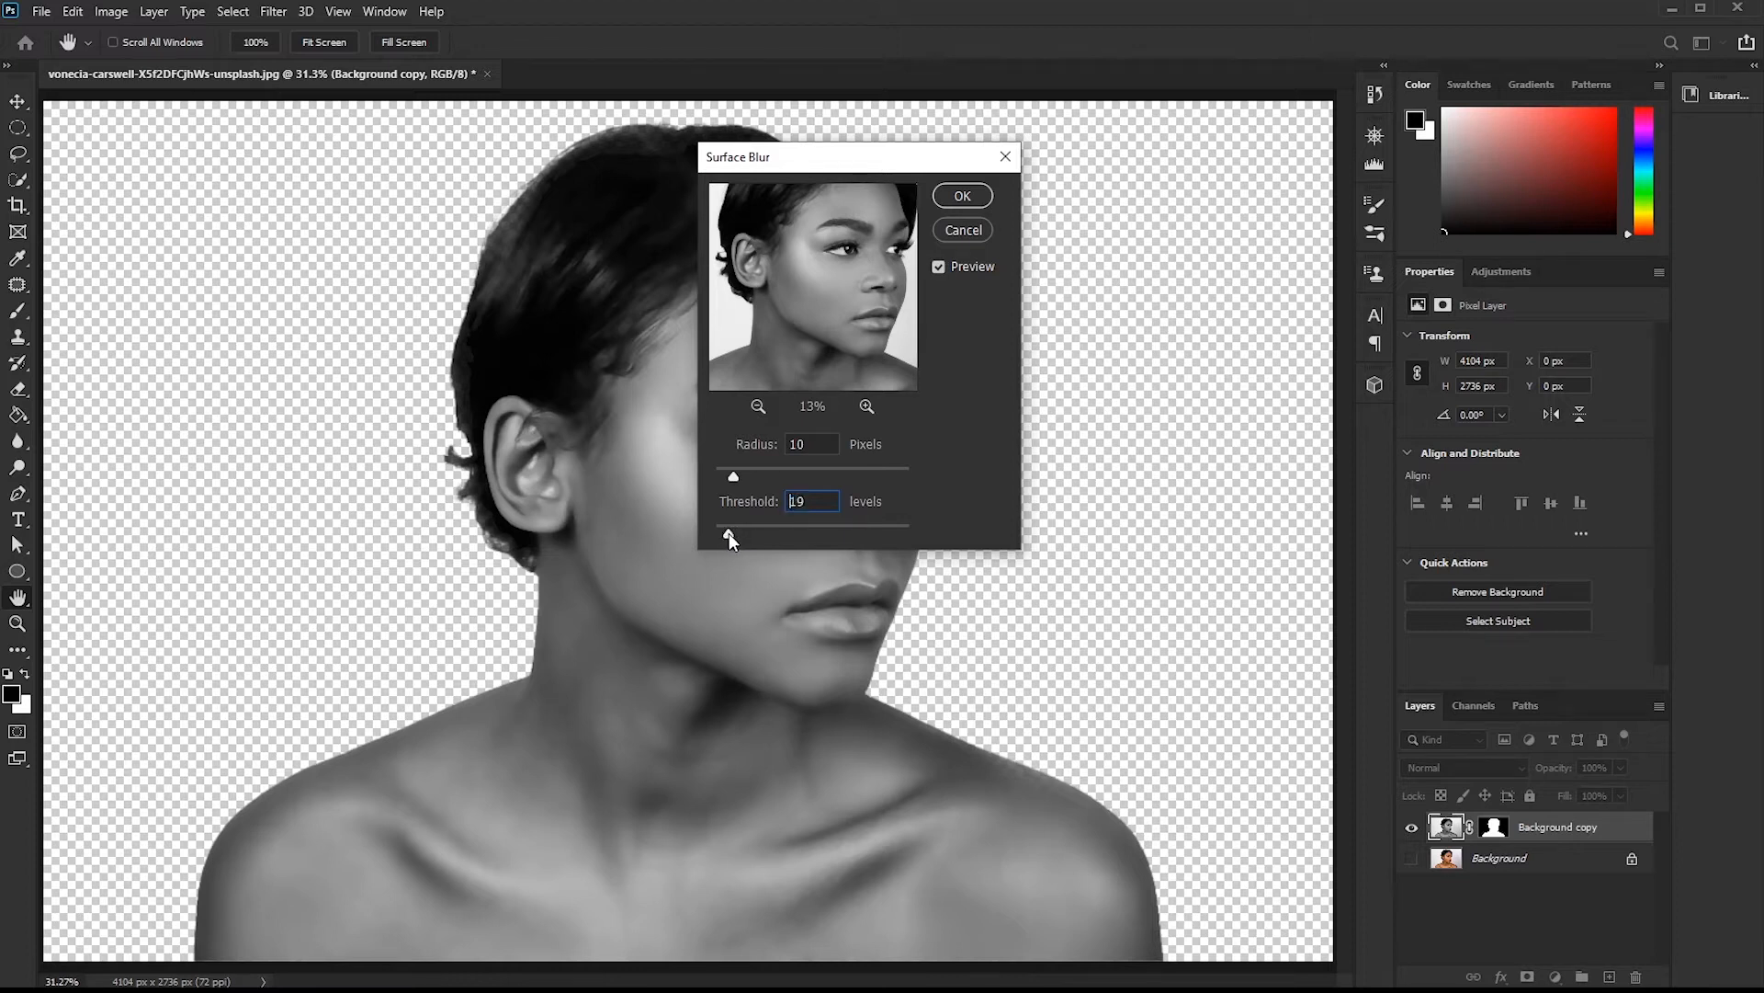
{"action": "left_click", "coordinate": [959, 196]}
Use Apply Image on the blurred portrait layer with the merged RGB source inverted, Difference blending and 100% opacity.
{"action": "key", "text": "b"}
{"action": "key", "text": "ctrl+0"}
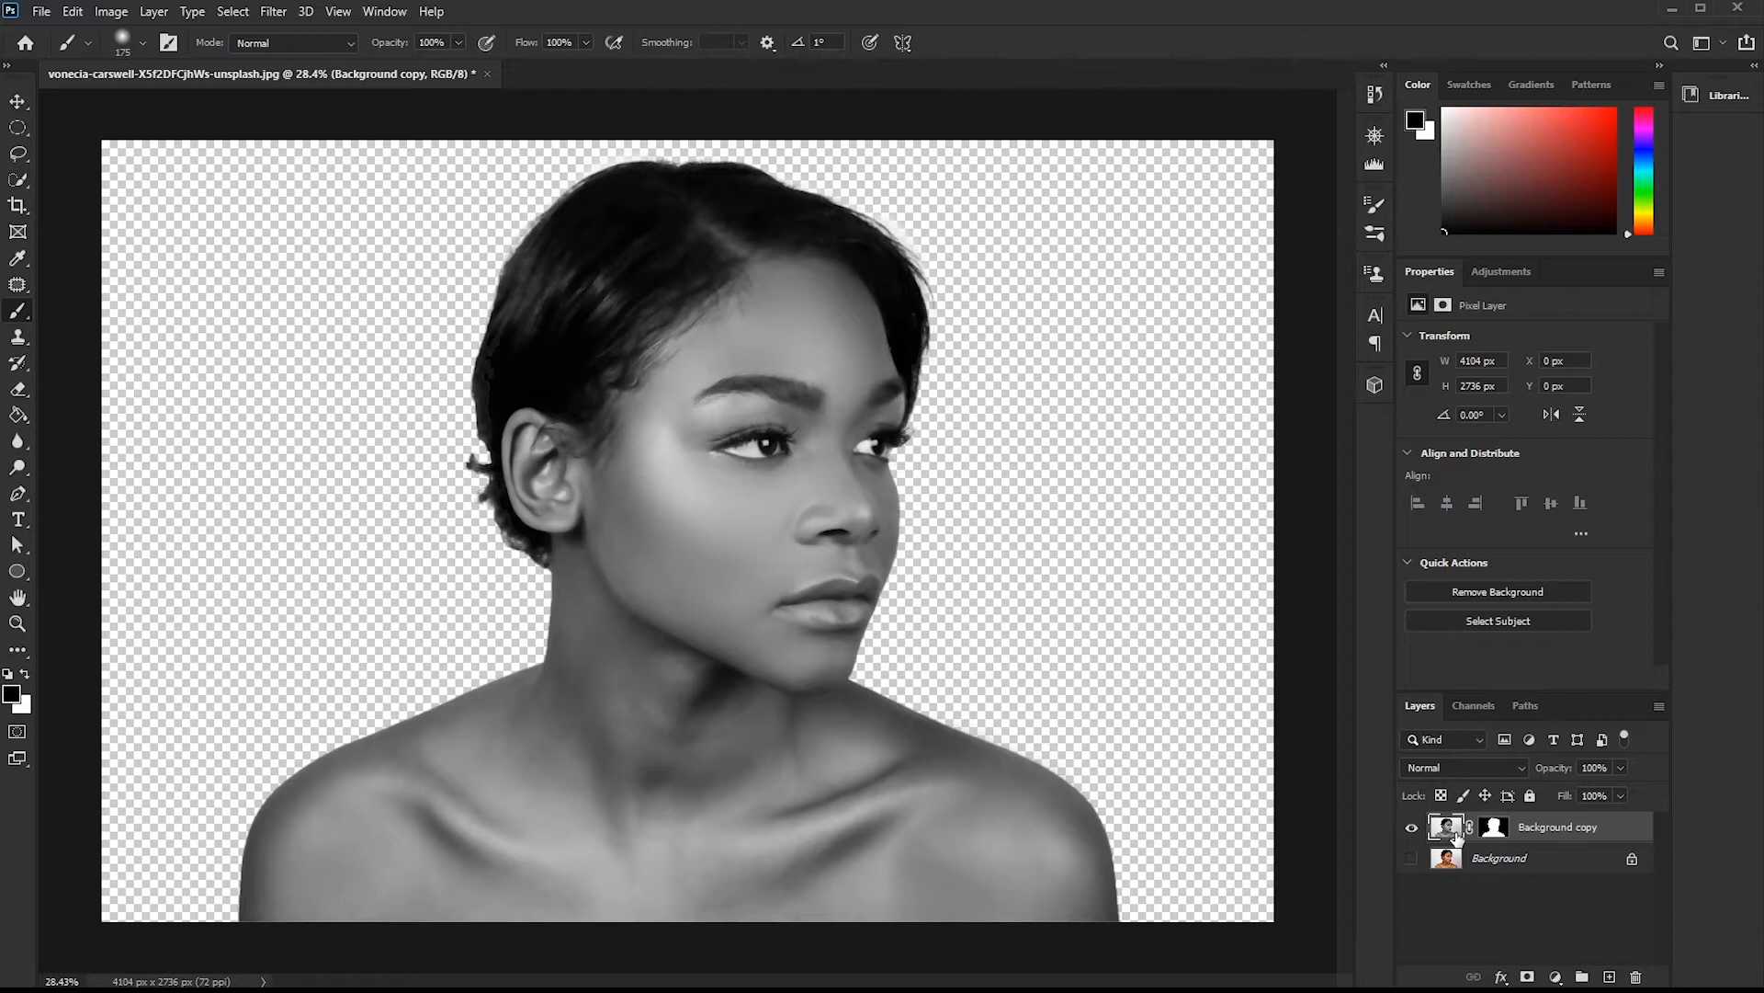
{"action": "left_click", "coordinate": [114, 13]}
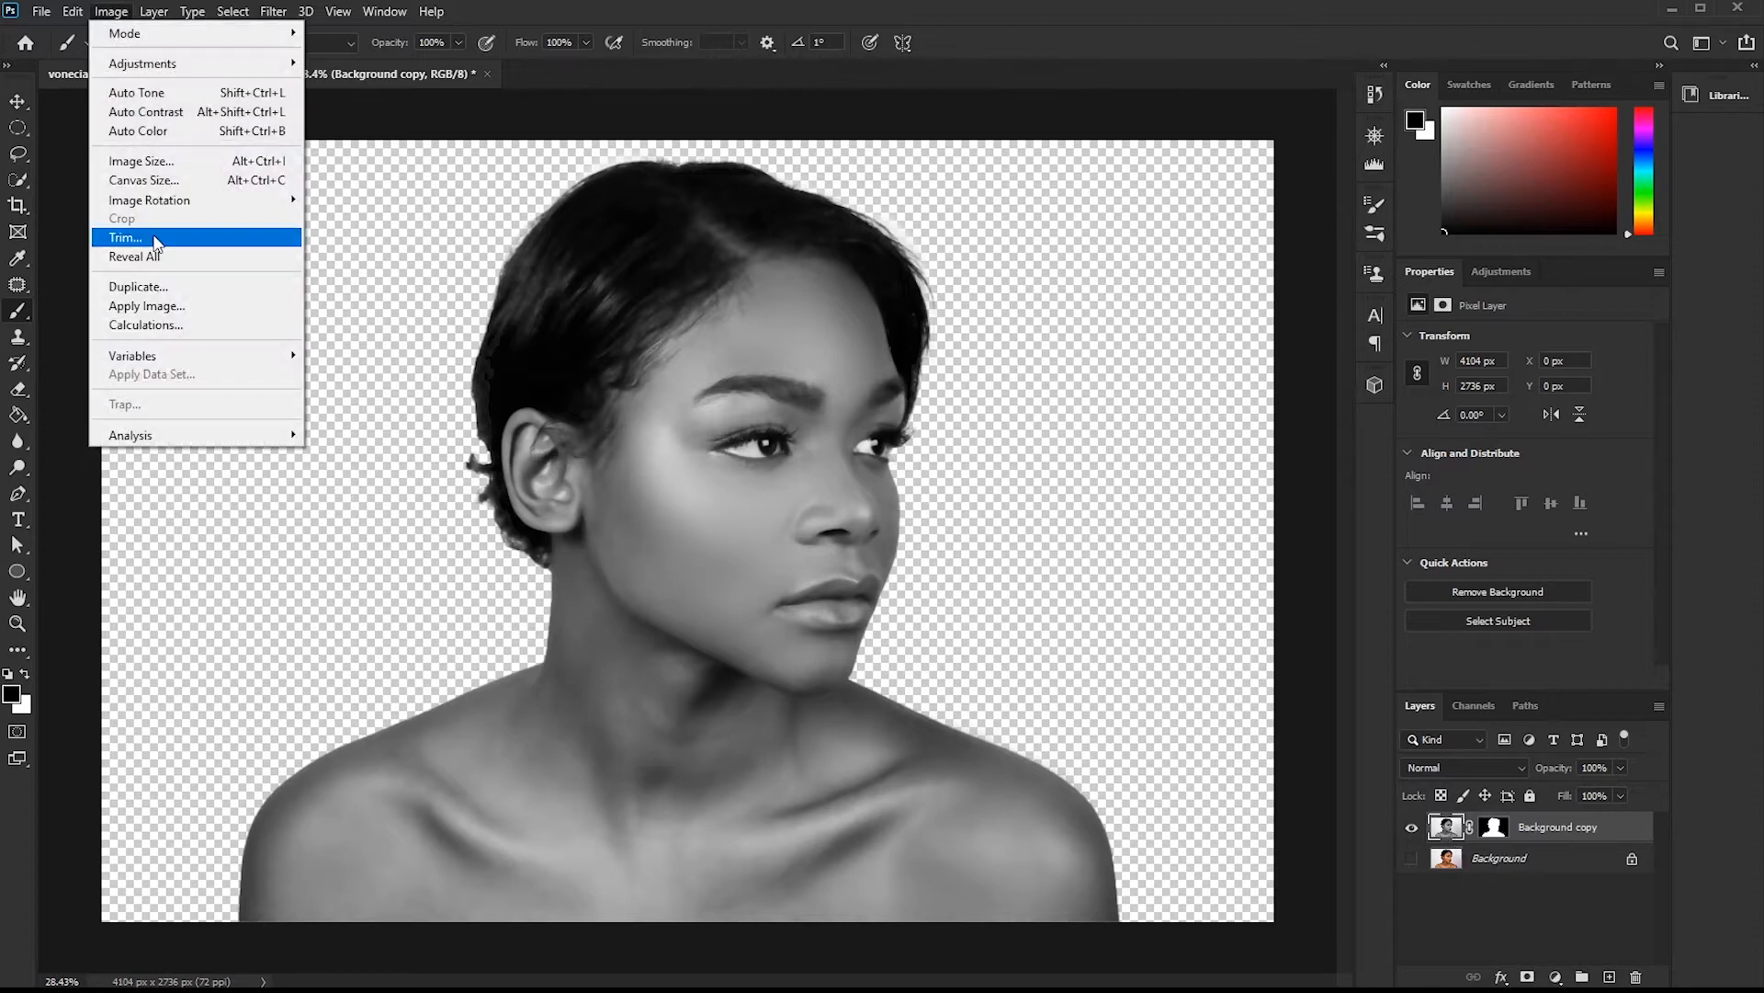
{"action": "left_click", "coordinate": [152, 305]}
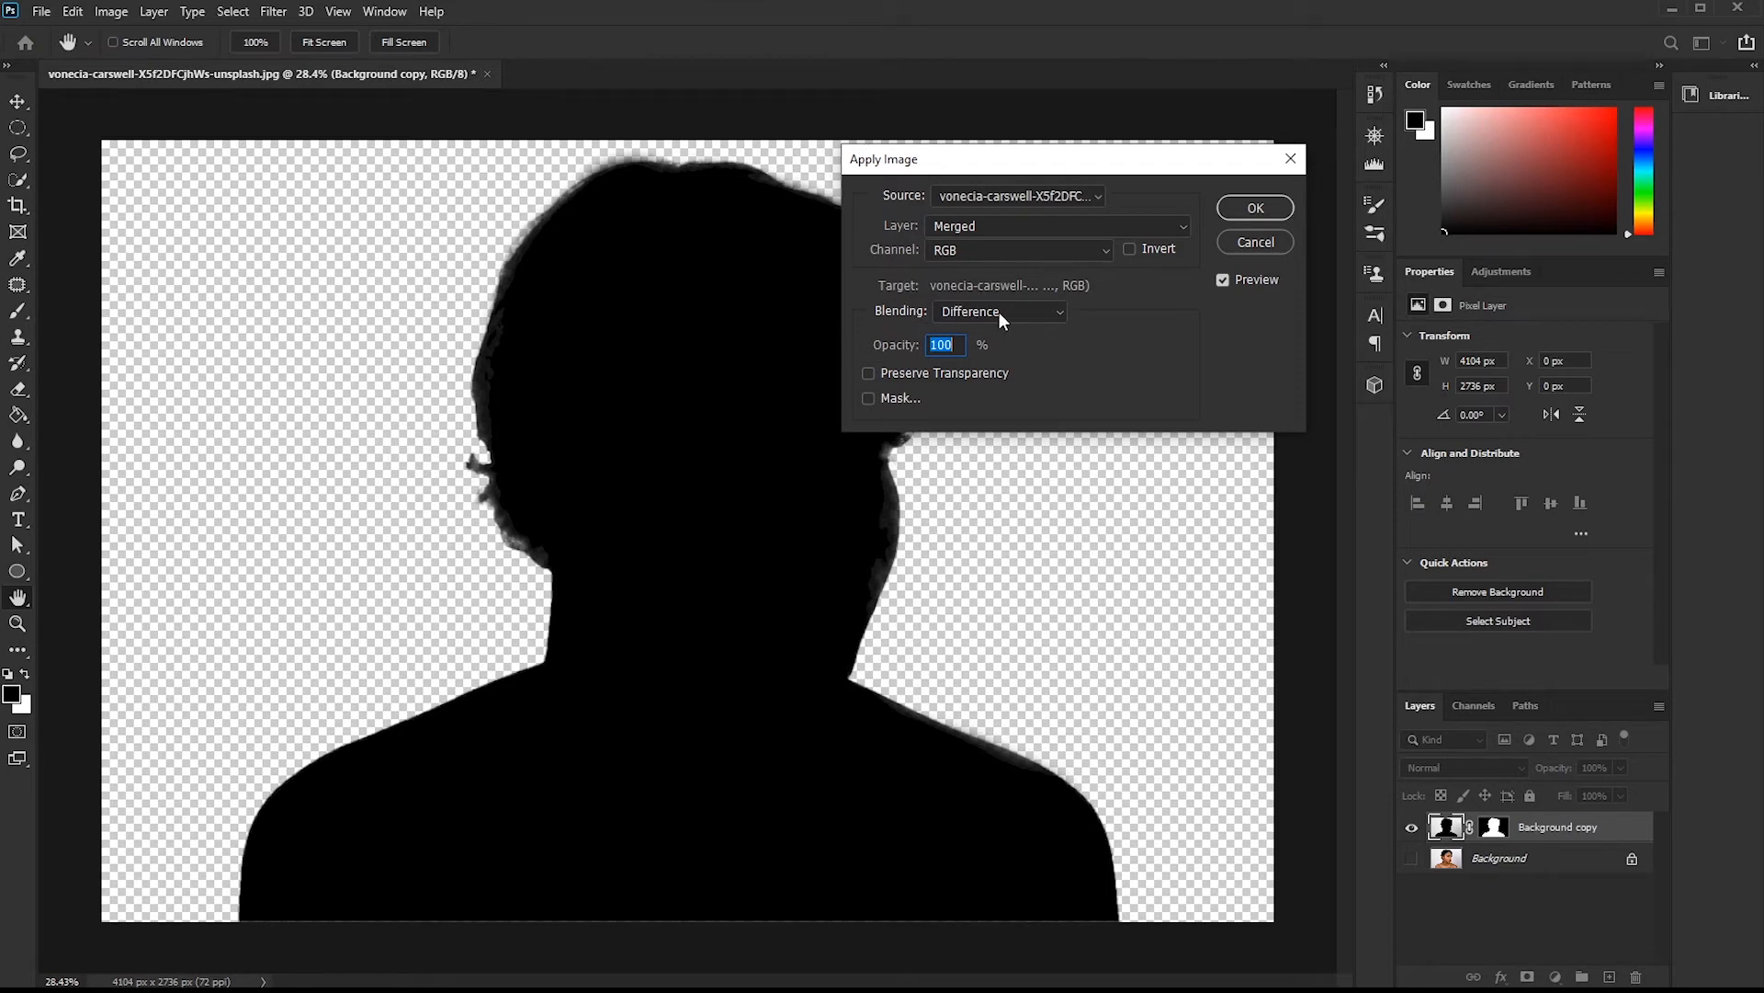
{"action": "left_click", "coordinate": [1132, 248]}
{"action": "left_click", "coordinate": [1242, 212]}
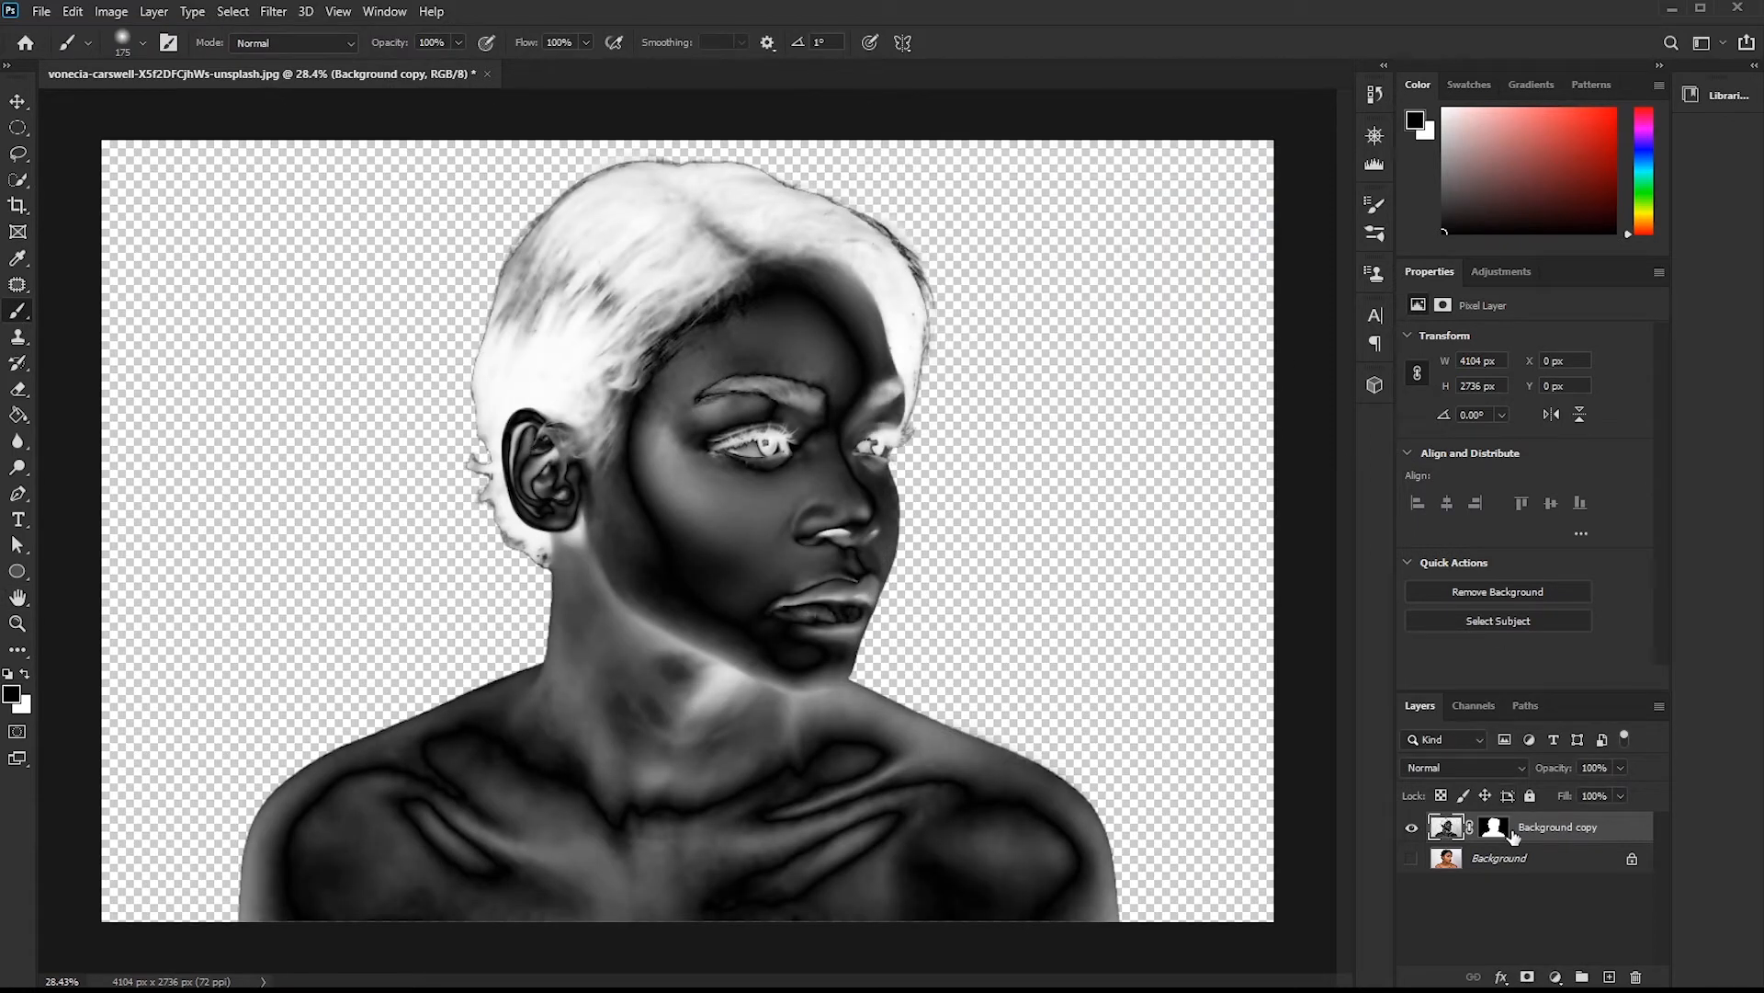
Run Apply Image a second time with the same inverted merged source and Difference blending at 100% opacity.
{"action": "left_click", "coordinate": [111, 11]}
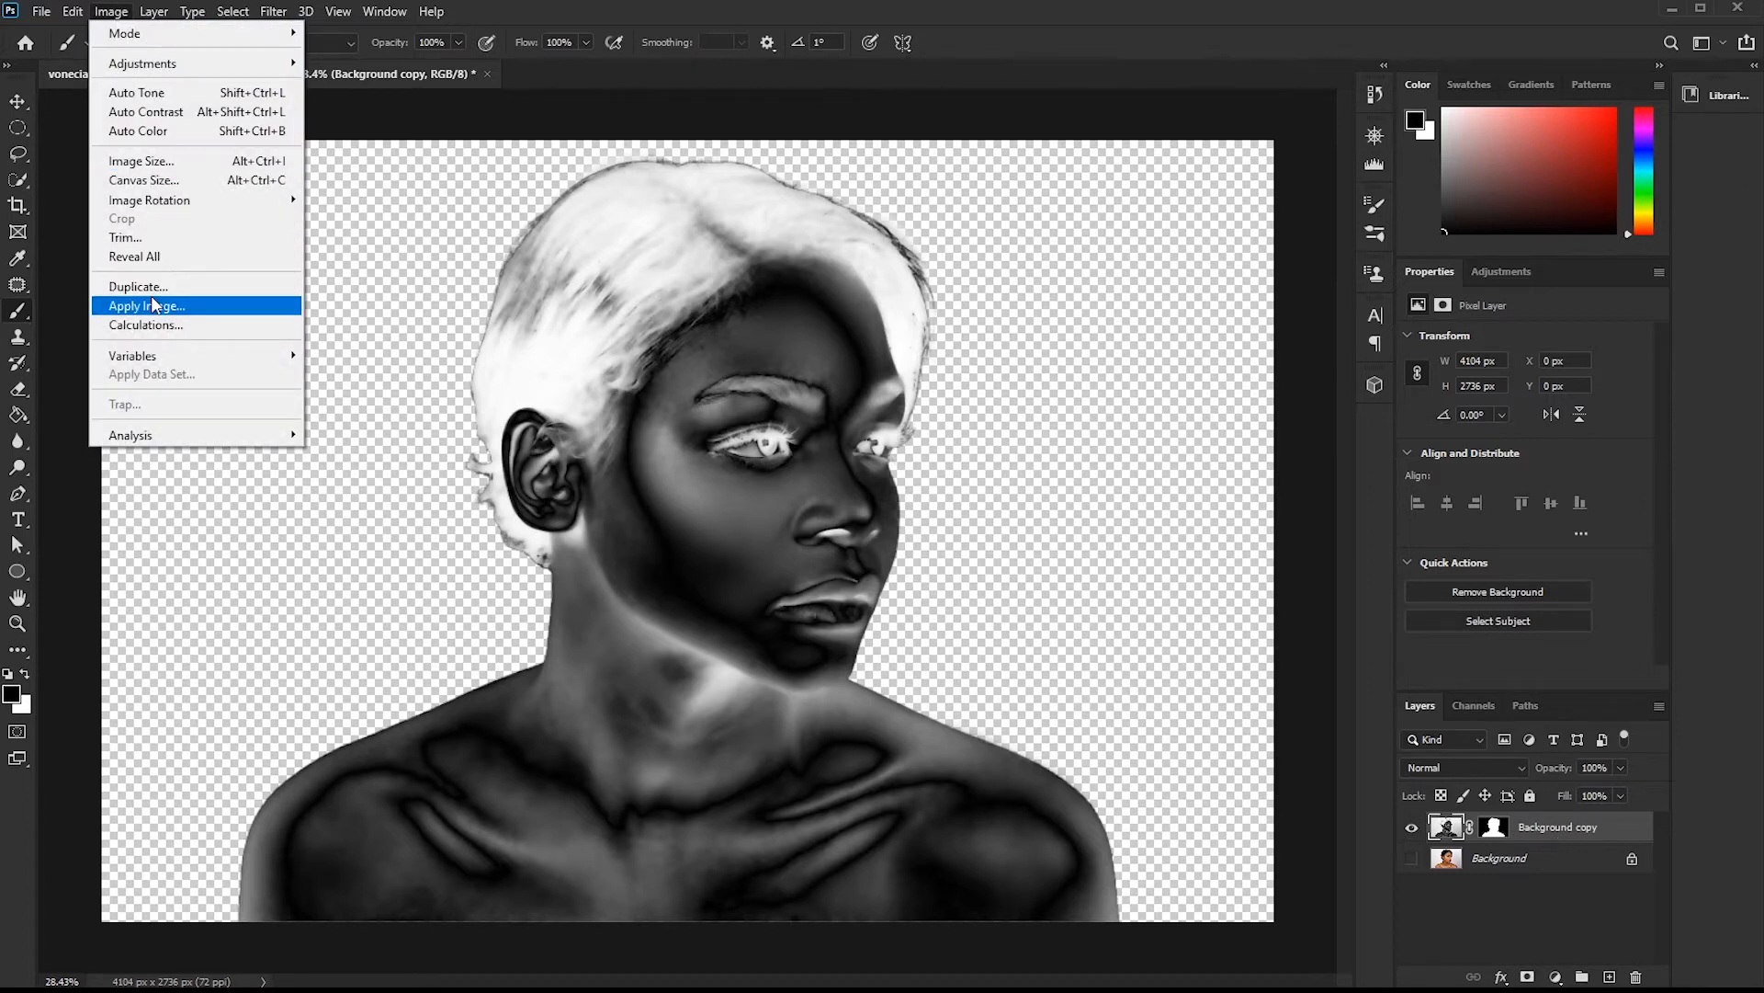
{"action": "left_click", "coordinate": [147, 305]}
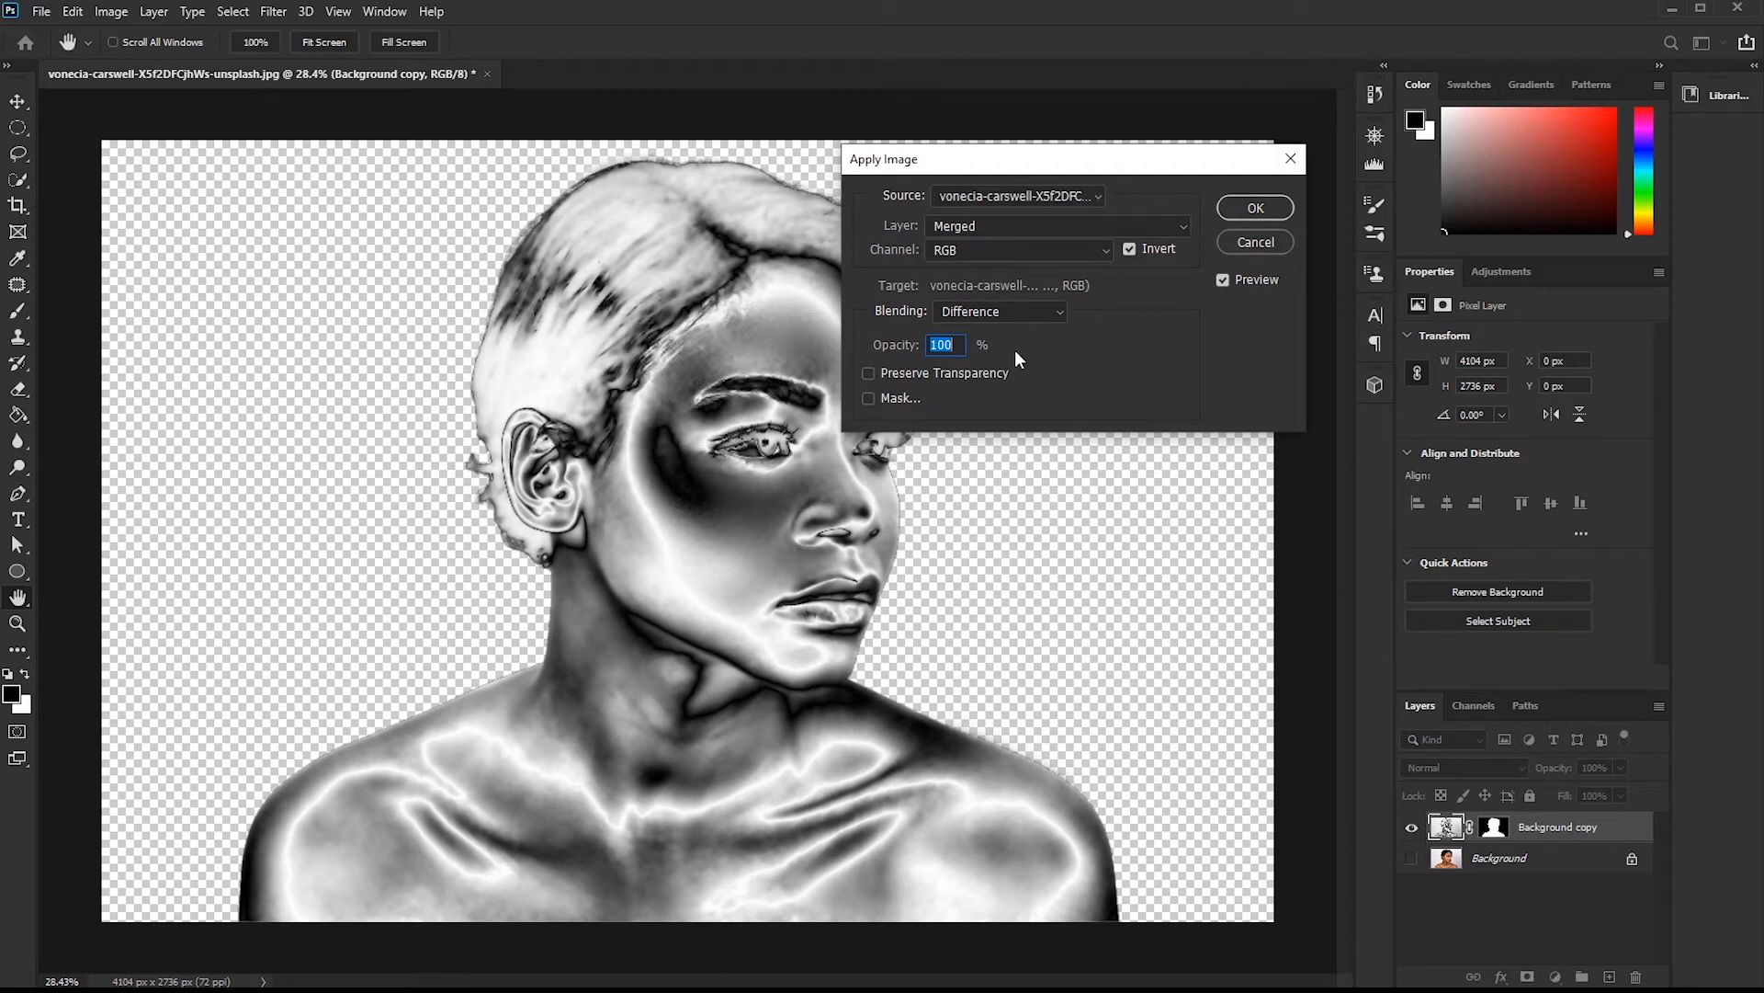
{"action": "left_click", "coordinate": [1253, 208]}
{"action": "key", "text": "b"}
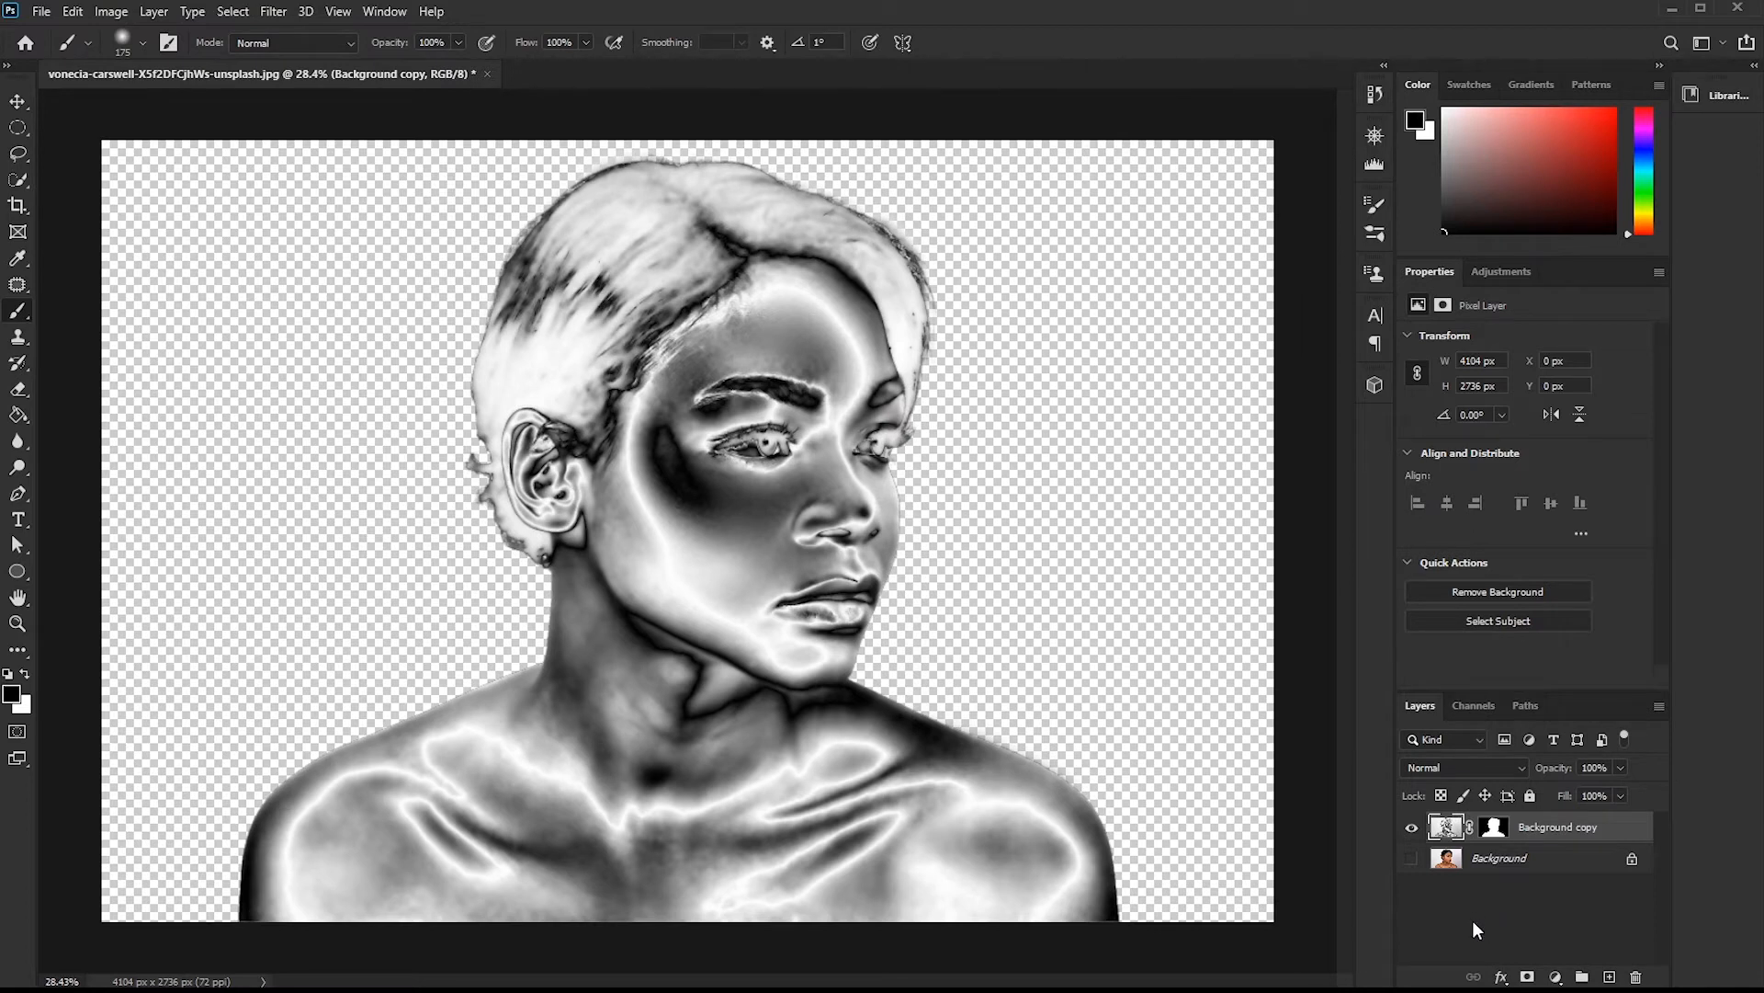
Apply the Plastic Wrap filter from the Filter Gallery with highlight strength 10, detail 1 and smoothness 15.
{"action": "left_click", "coordinate": [277, 12]}
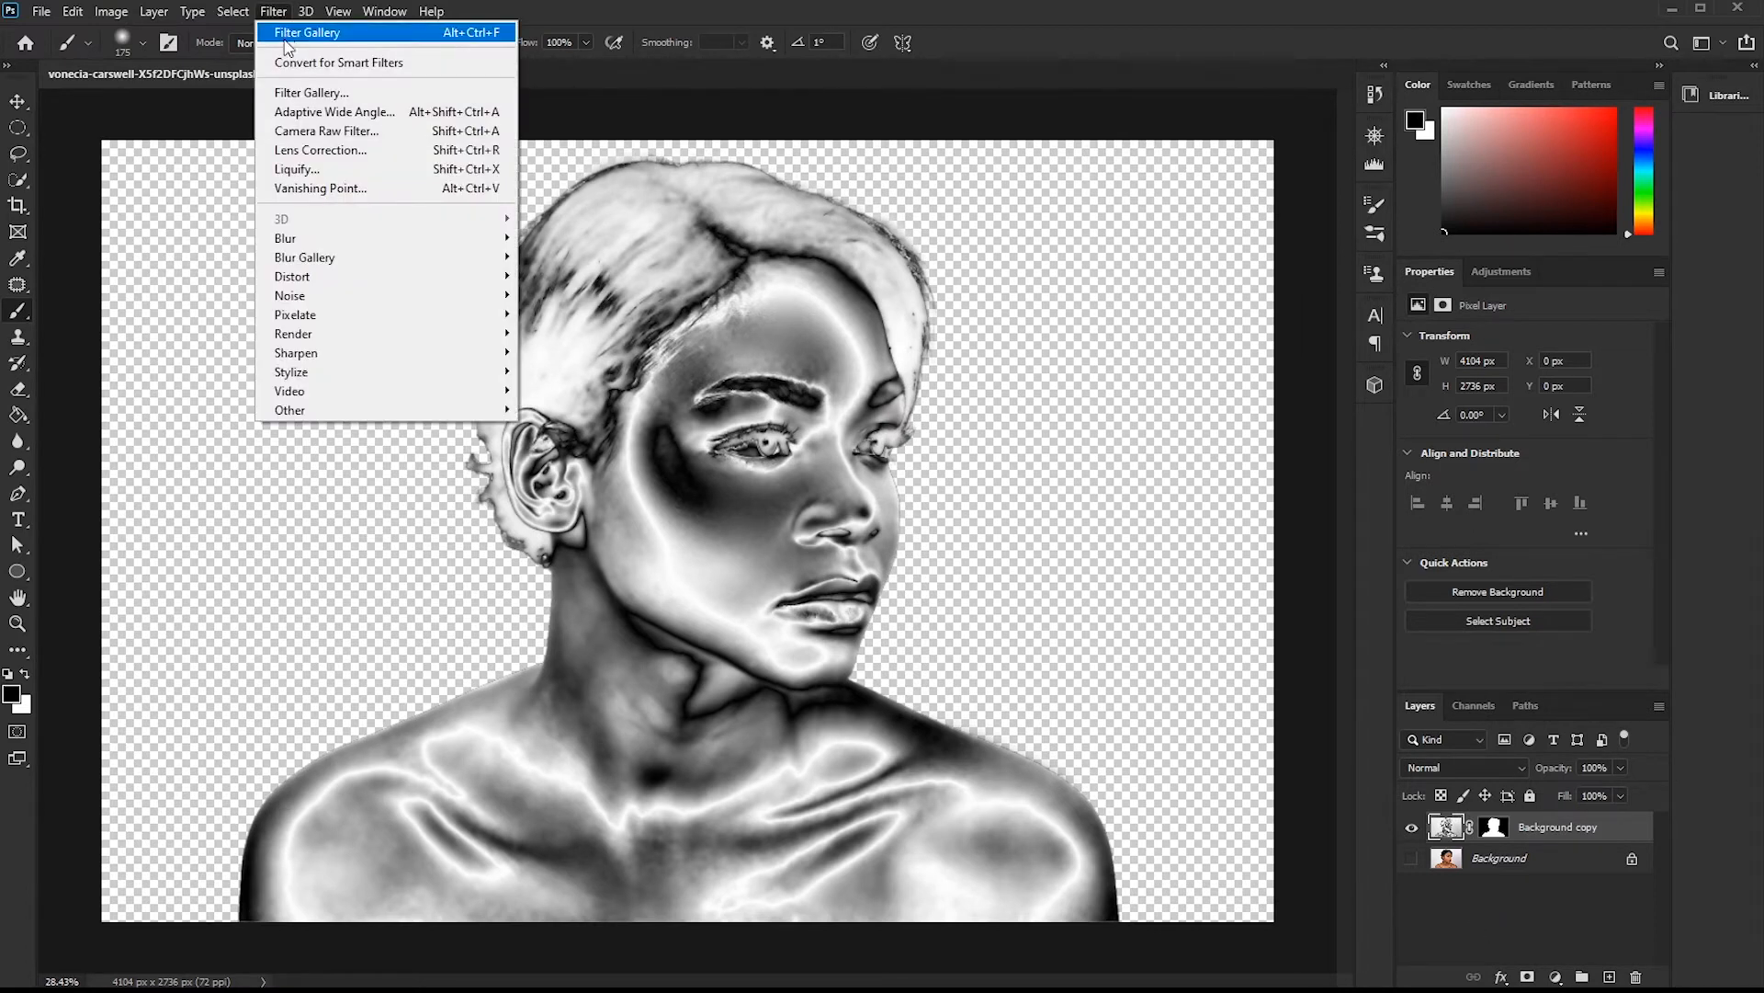
{"action": "left_click", "coordinate": [307, 95]}
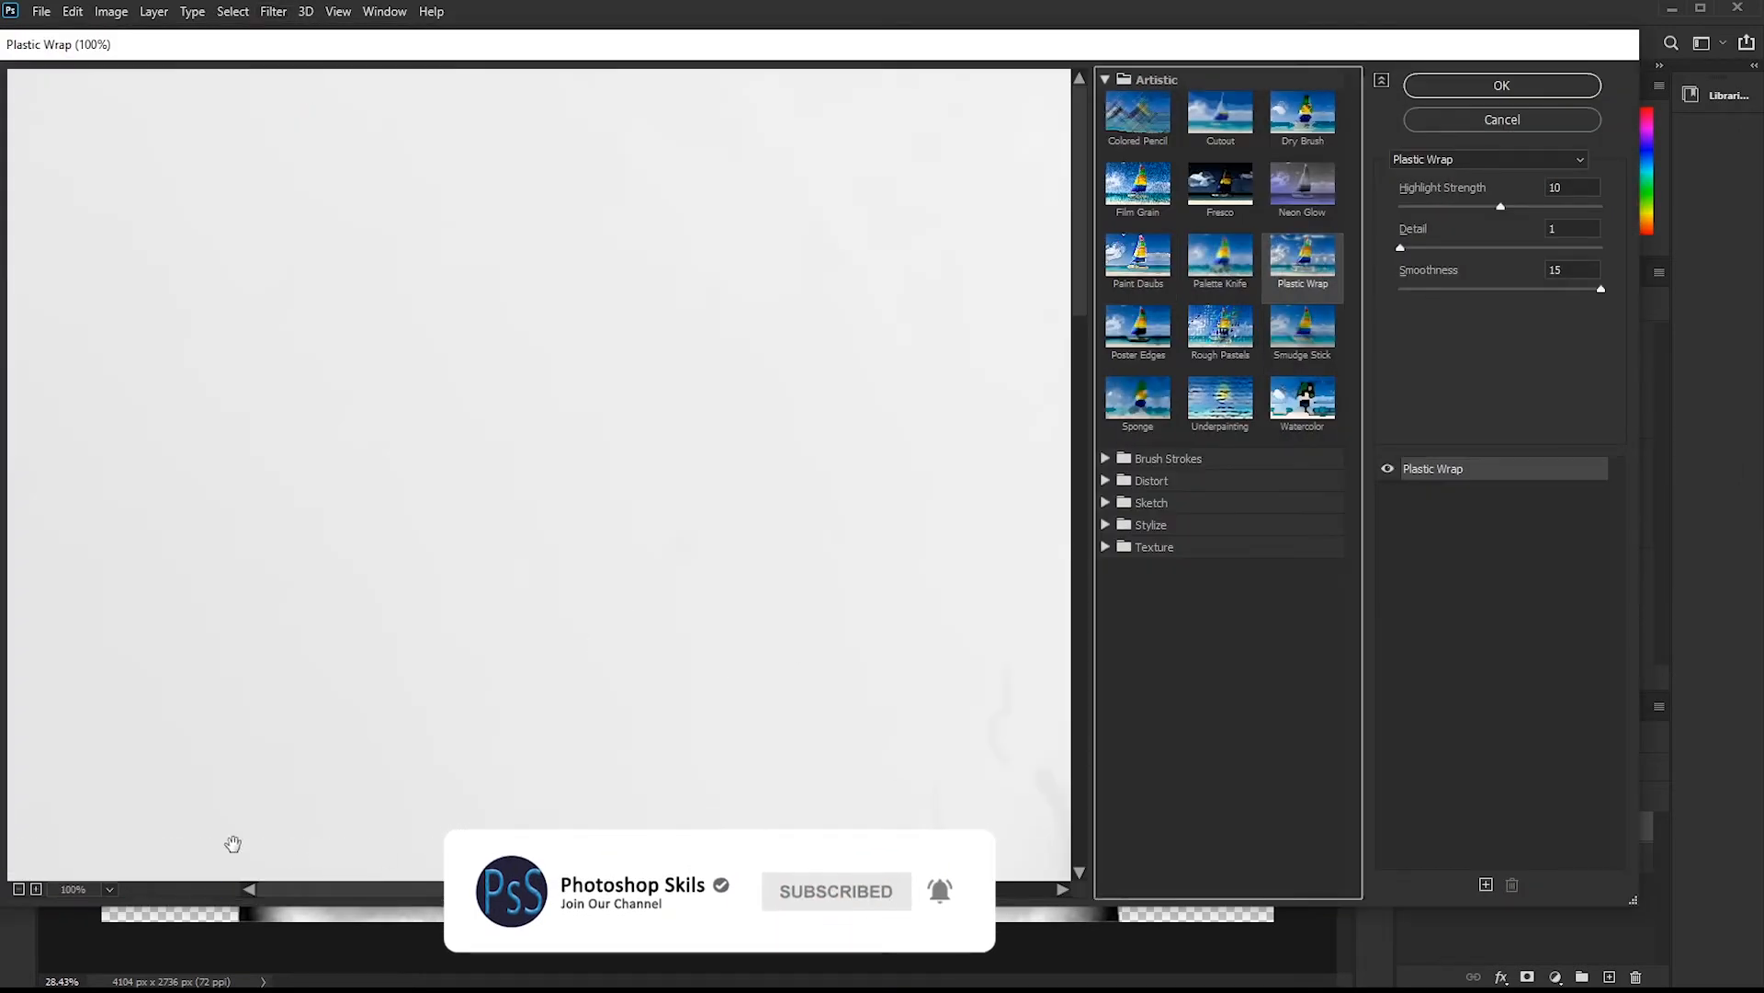
{"action": "left_click", "coordinate": [17, 889]}
{"action": "left_click", "coordinate": [18, 889]}
{"action": "left_click", "coordinate": [18, 889]}
{"action": "left_click", "coordinate": [17, 889]}
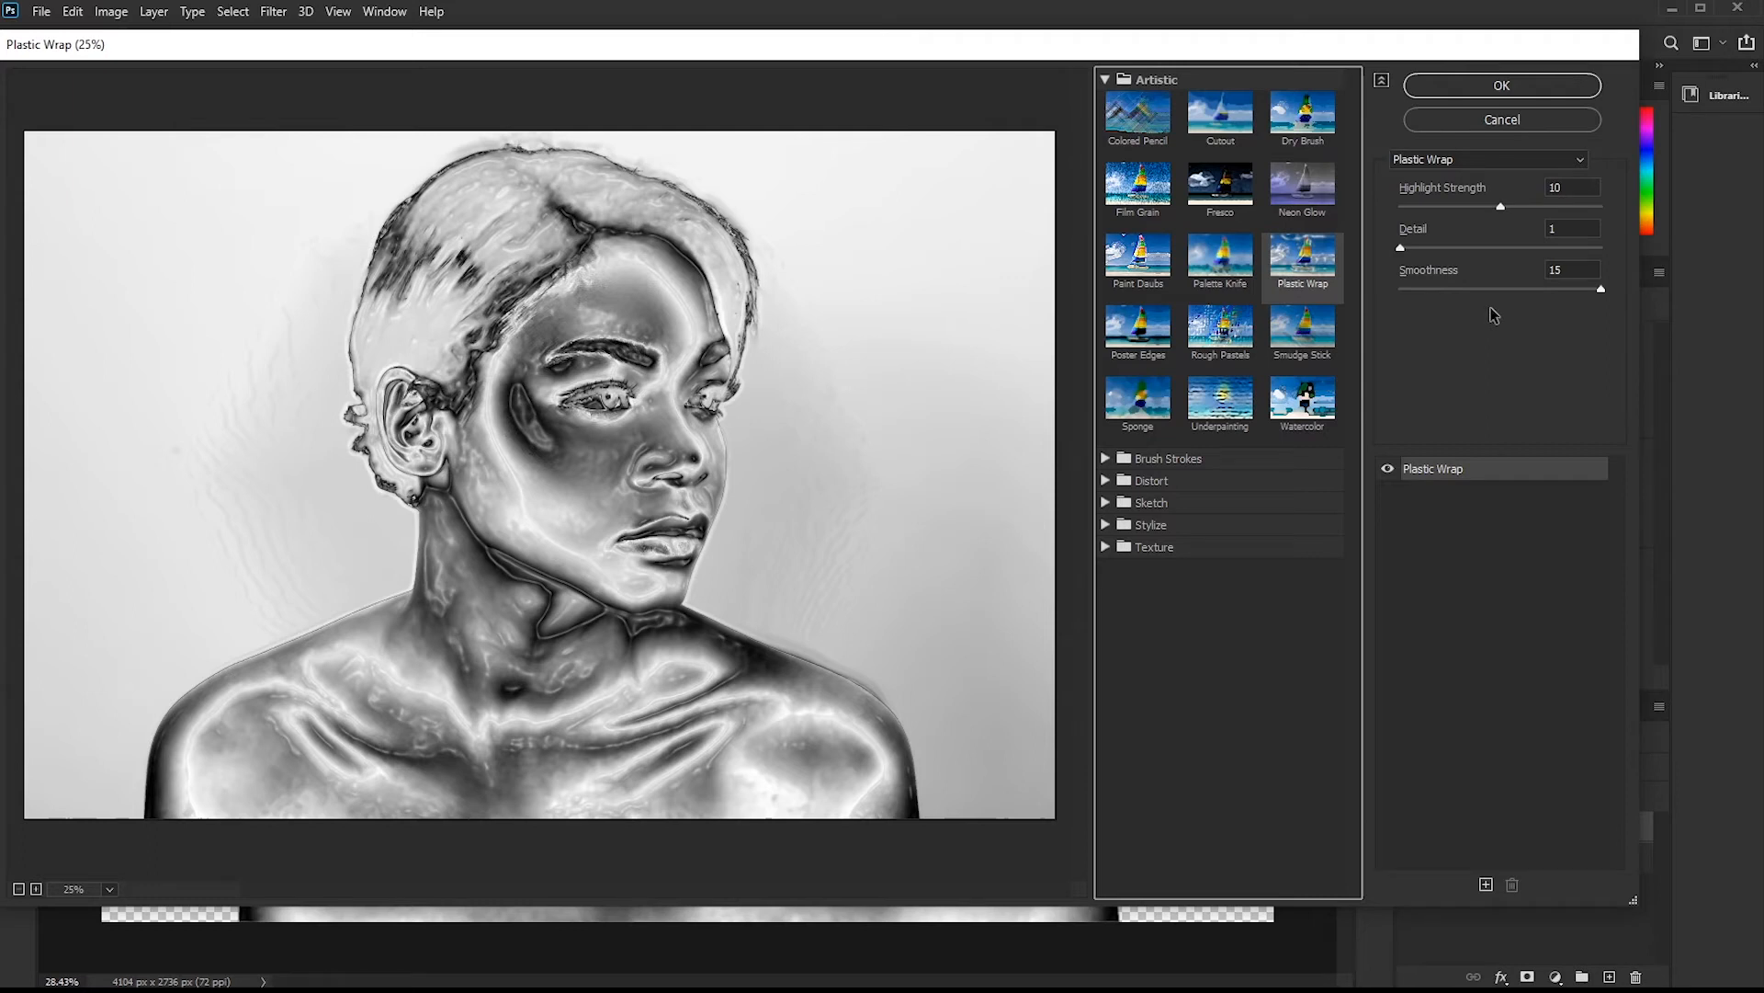
{"action": "left_click", "coordinate": [1501, 87]}
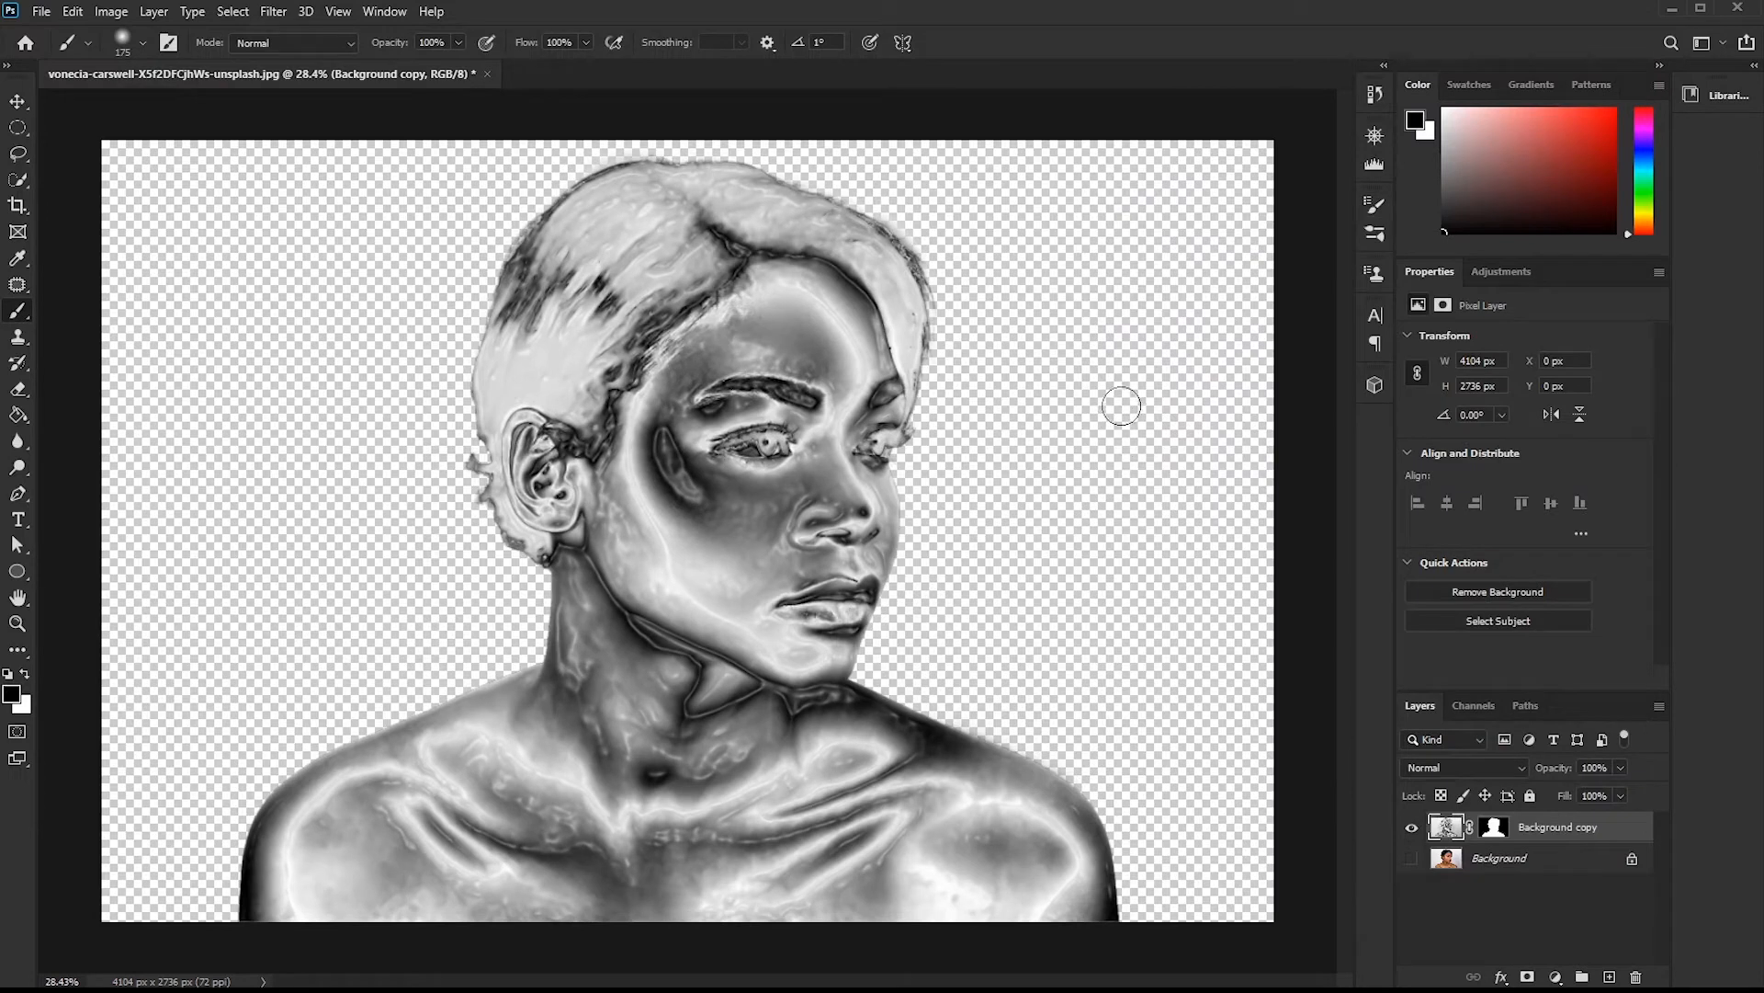
Rename the Background copy layer to "gold effect".
{"action": "scroll", "coordinate": [869, 614], "scroll_direction": "down", "scroll_amount": 4}
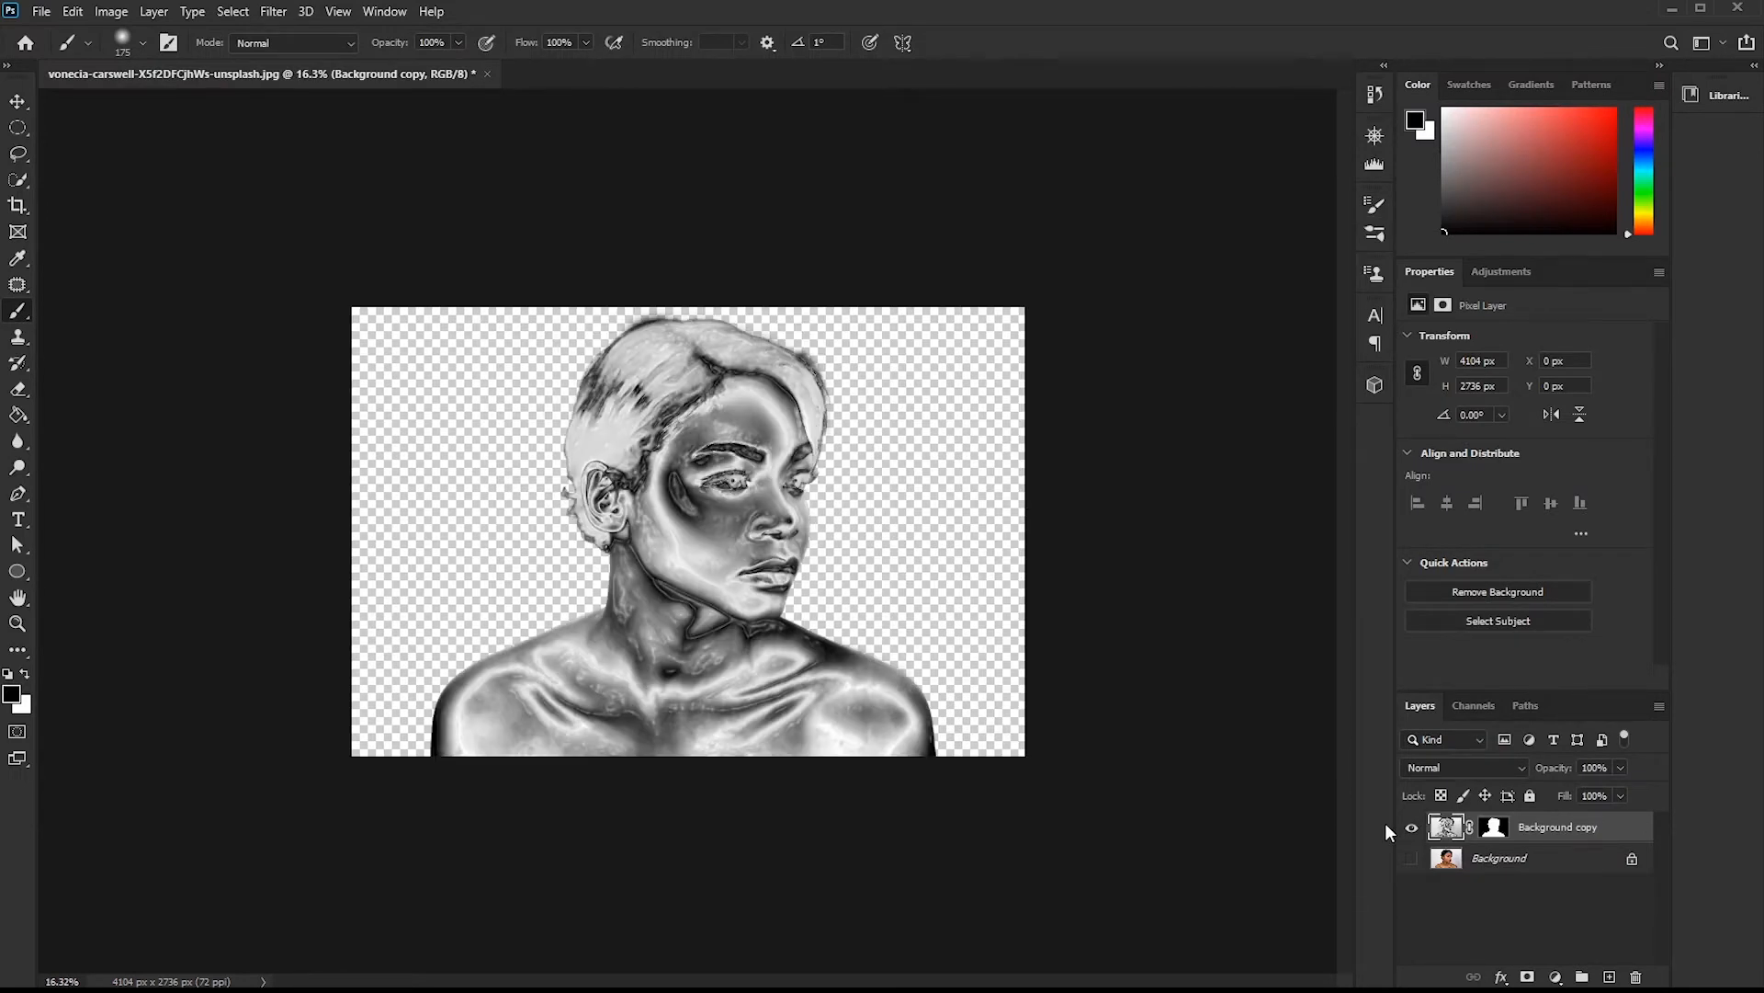
{"action": "double_click", "coordinate": [1560, 827]}
{"action": "type", "text": "ct"}
{"action": "key", "text": "Return"}
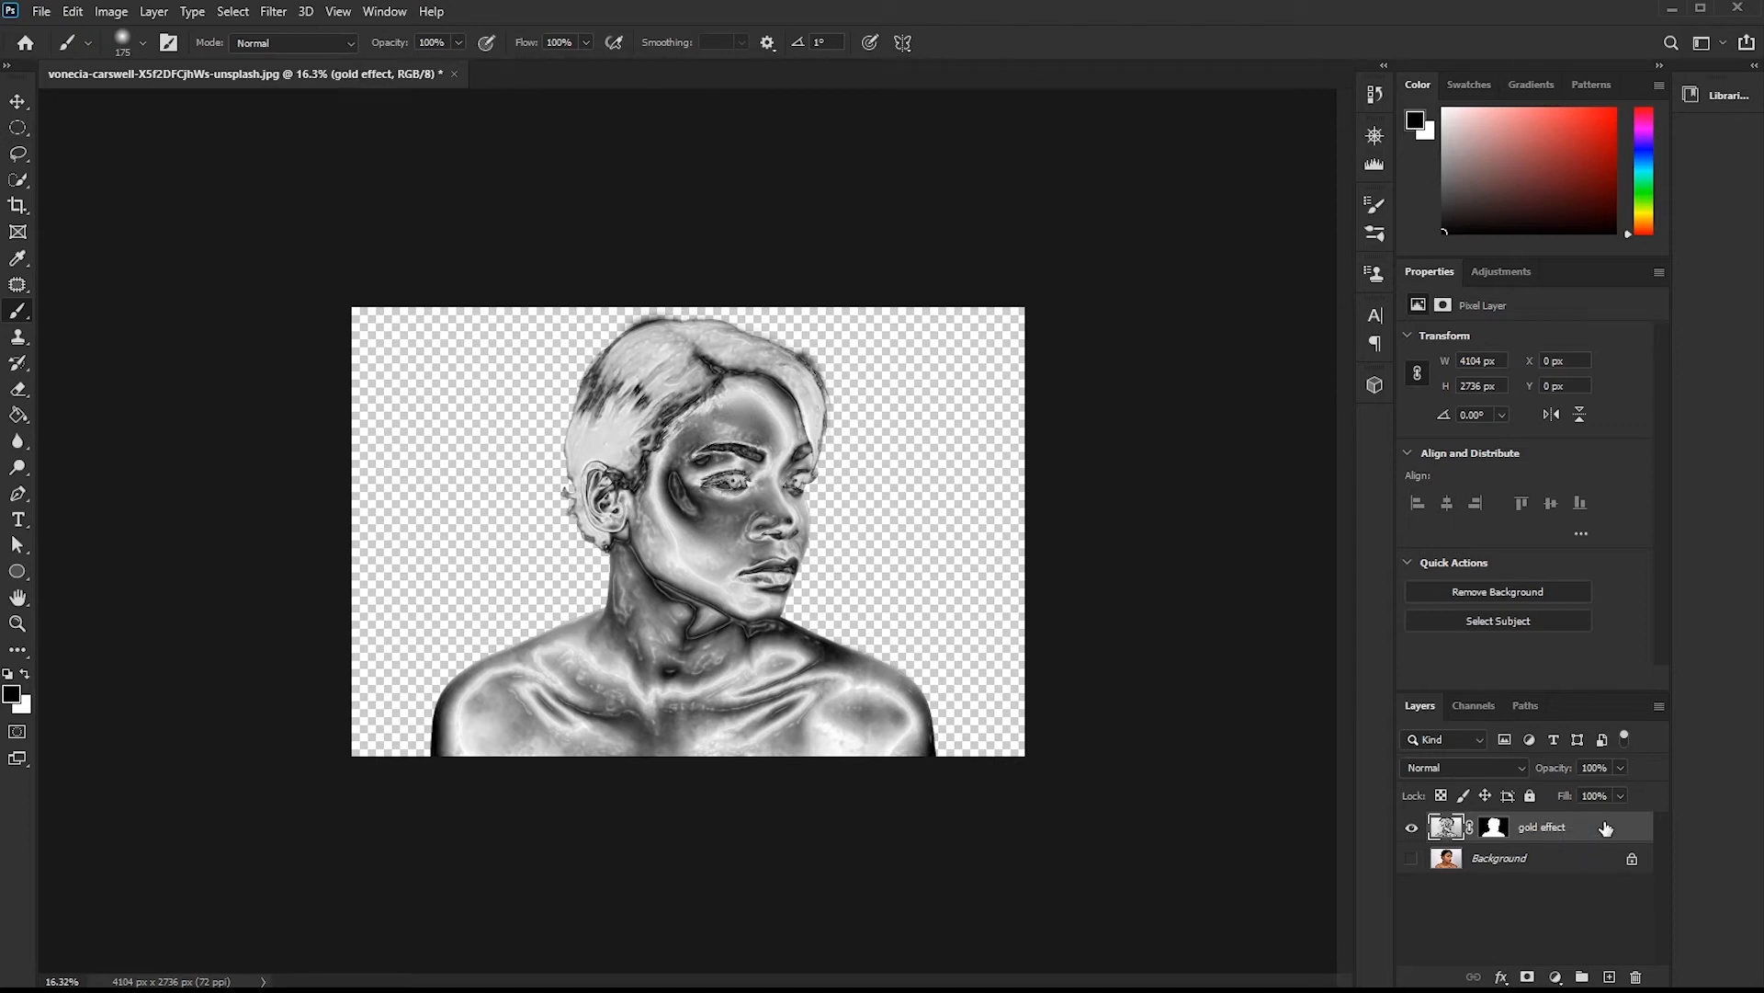
Add a solid black (000000) color fill layer and place it beneath the gold effect layer.
{"action": "left_click", "coordinate": [1555, 978]}
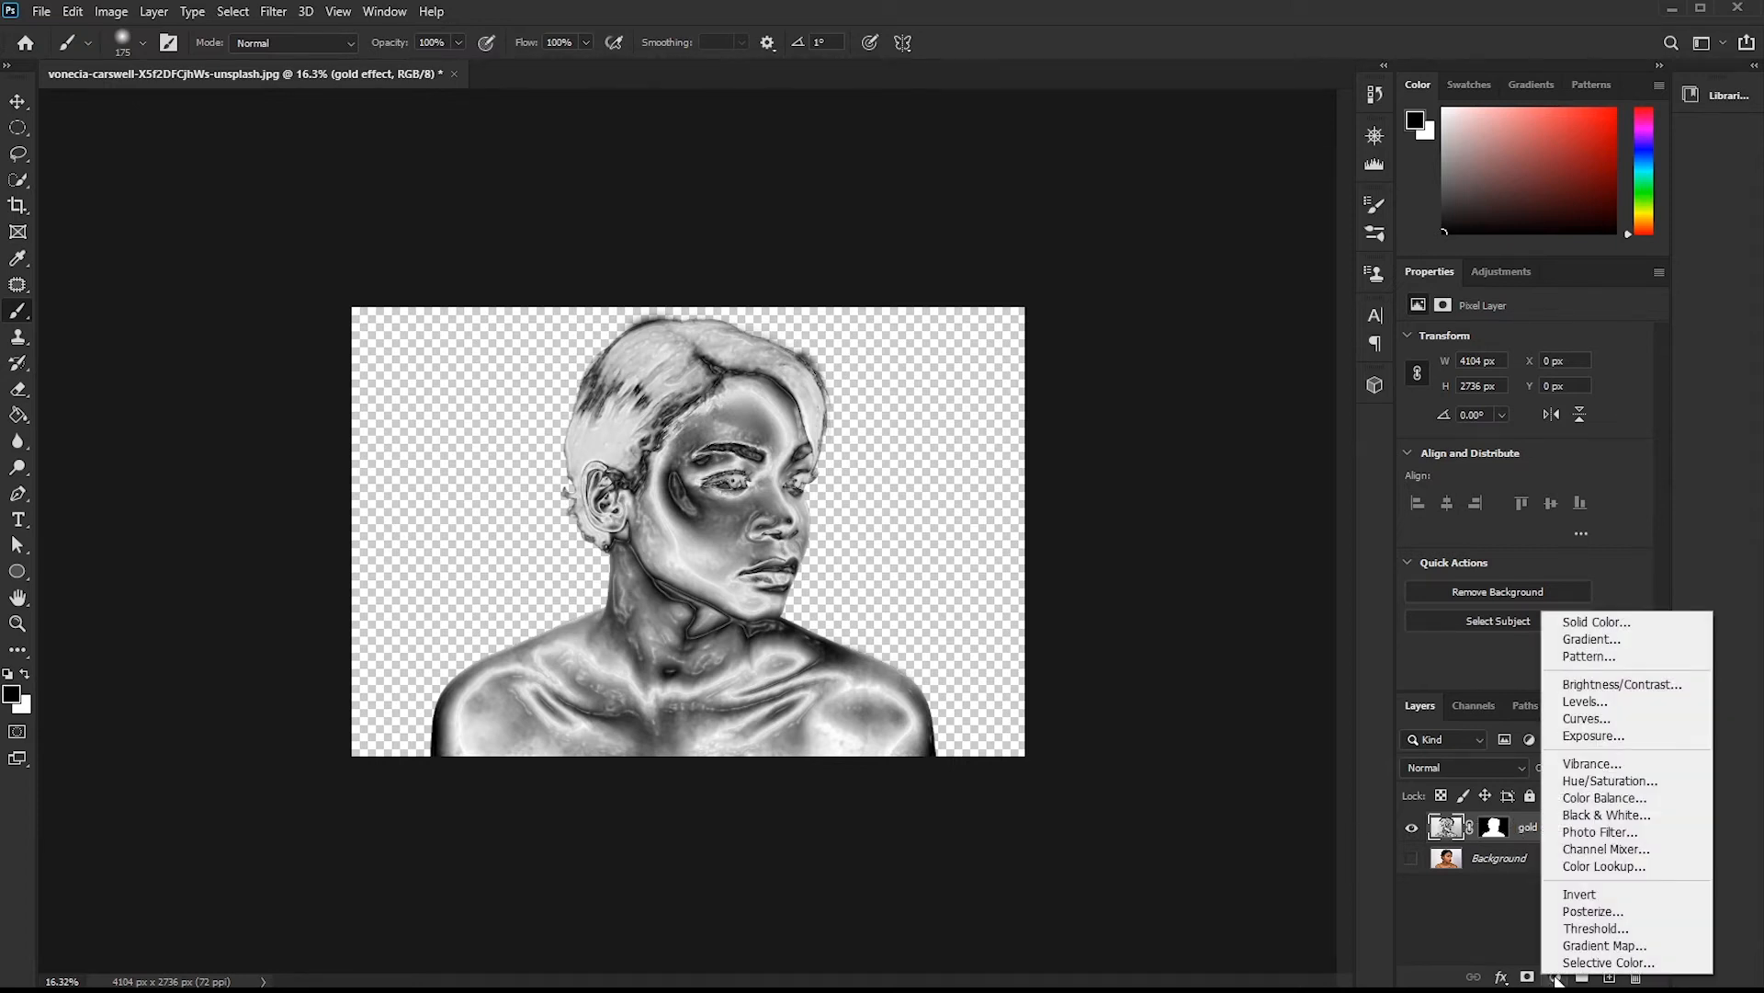
{"action": "left_click", "coordinate": [1619, 626]}
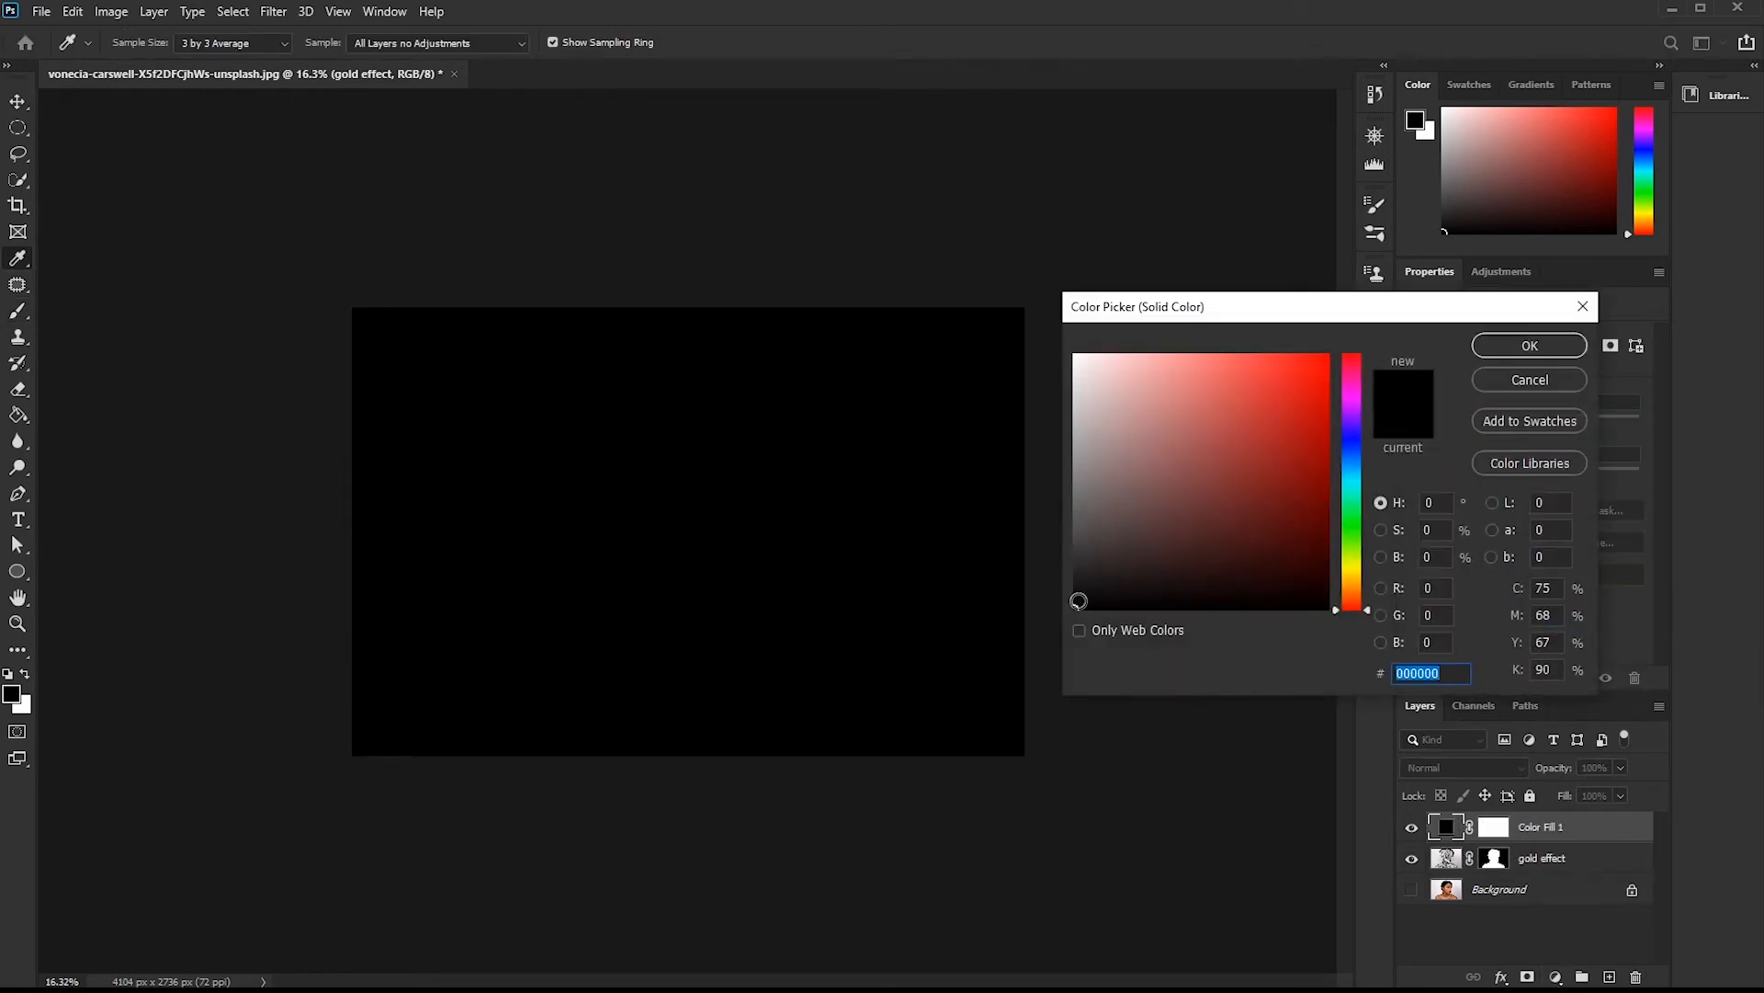
{"action": "left_click", "coordinate": [1536, 339]}
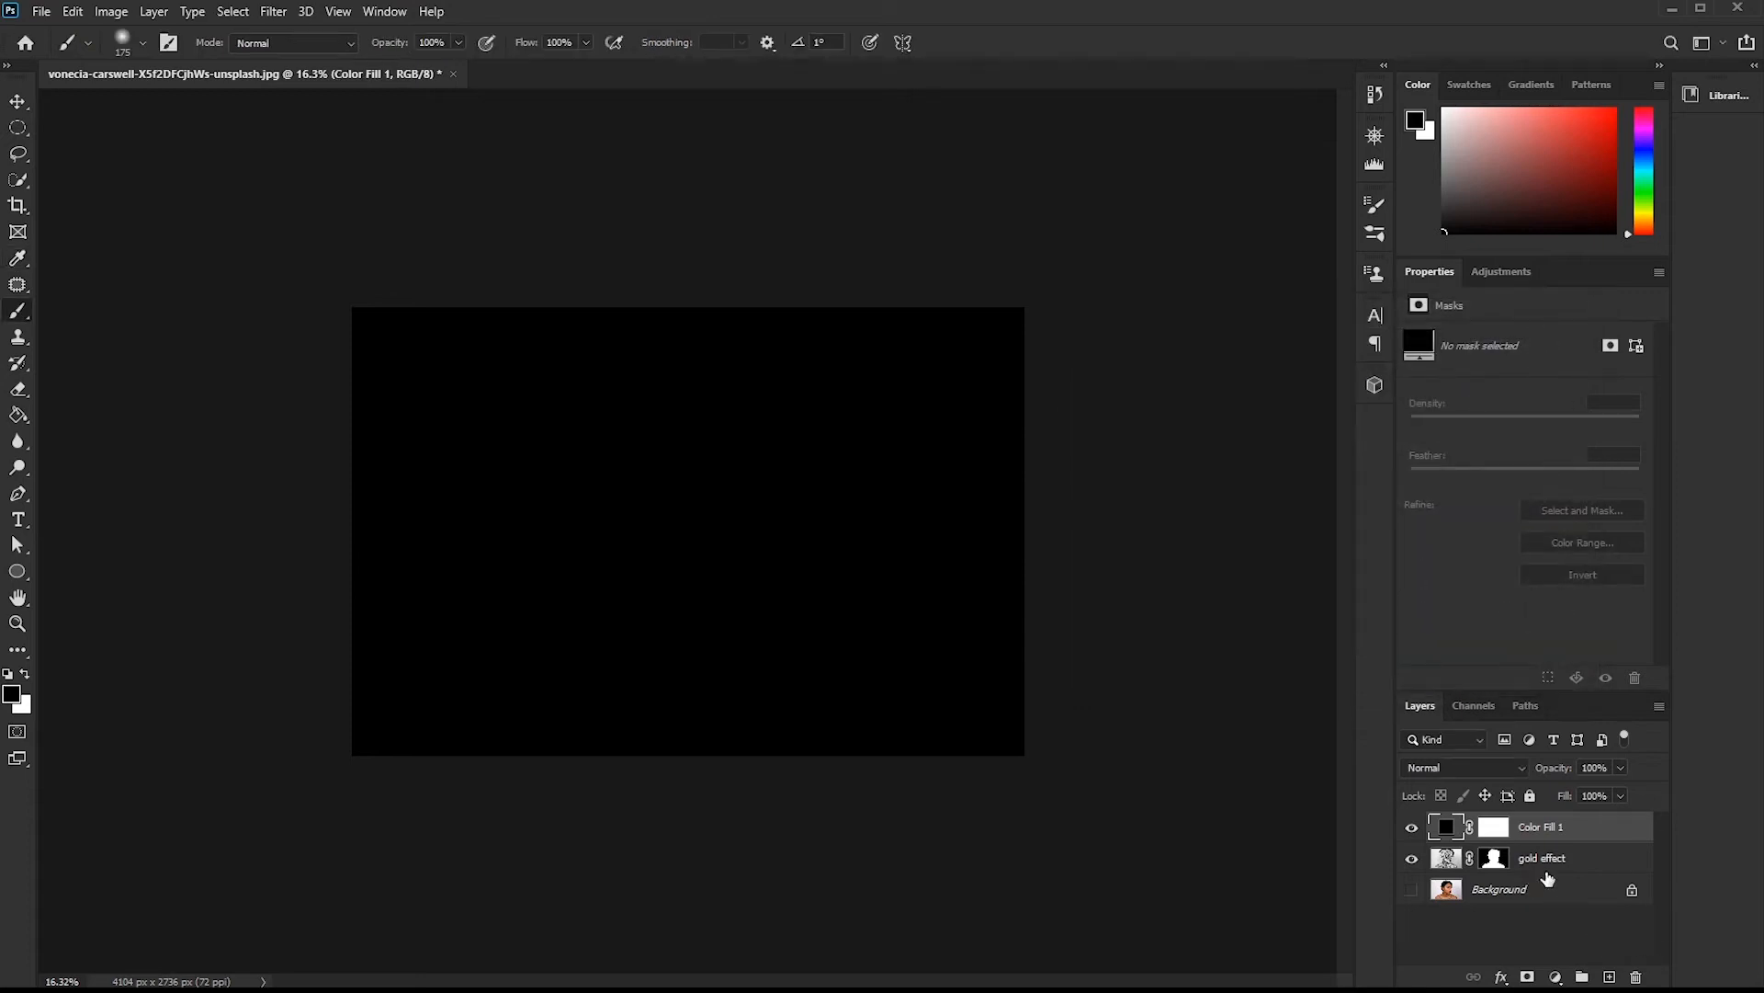
{"action": "left_click_drag", "start_coordinate": [1594, 836], "coordinate": [1586, 864]}
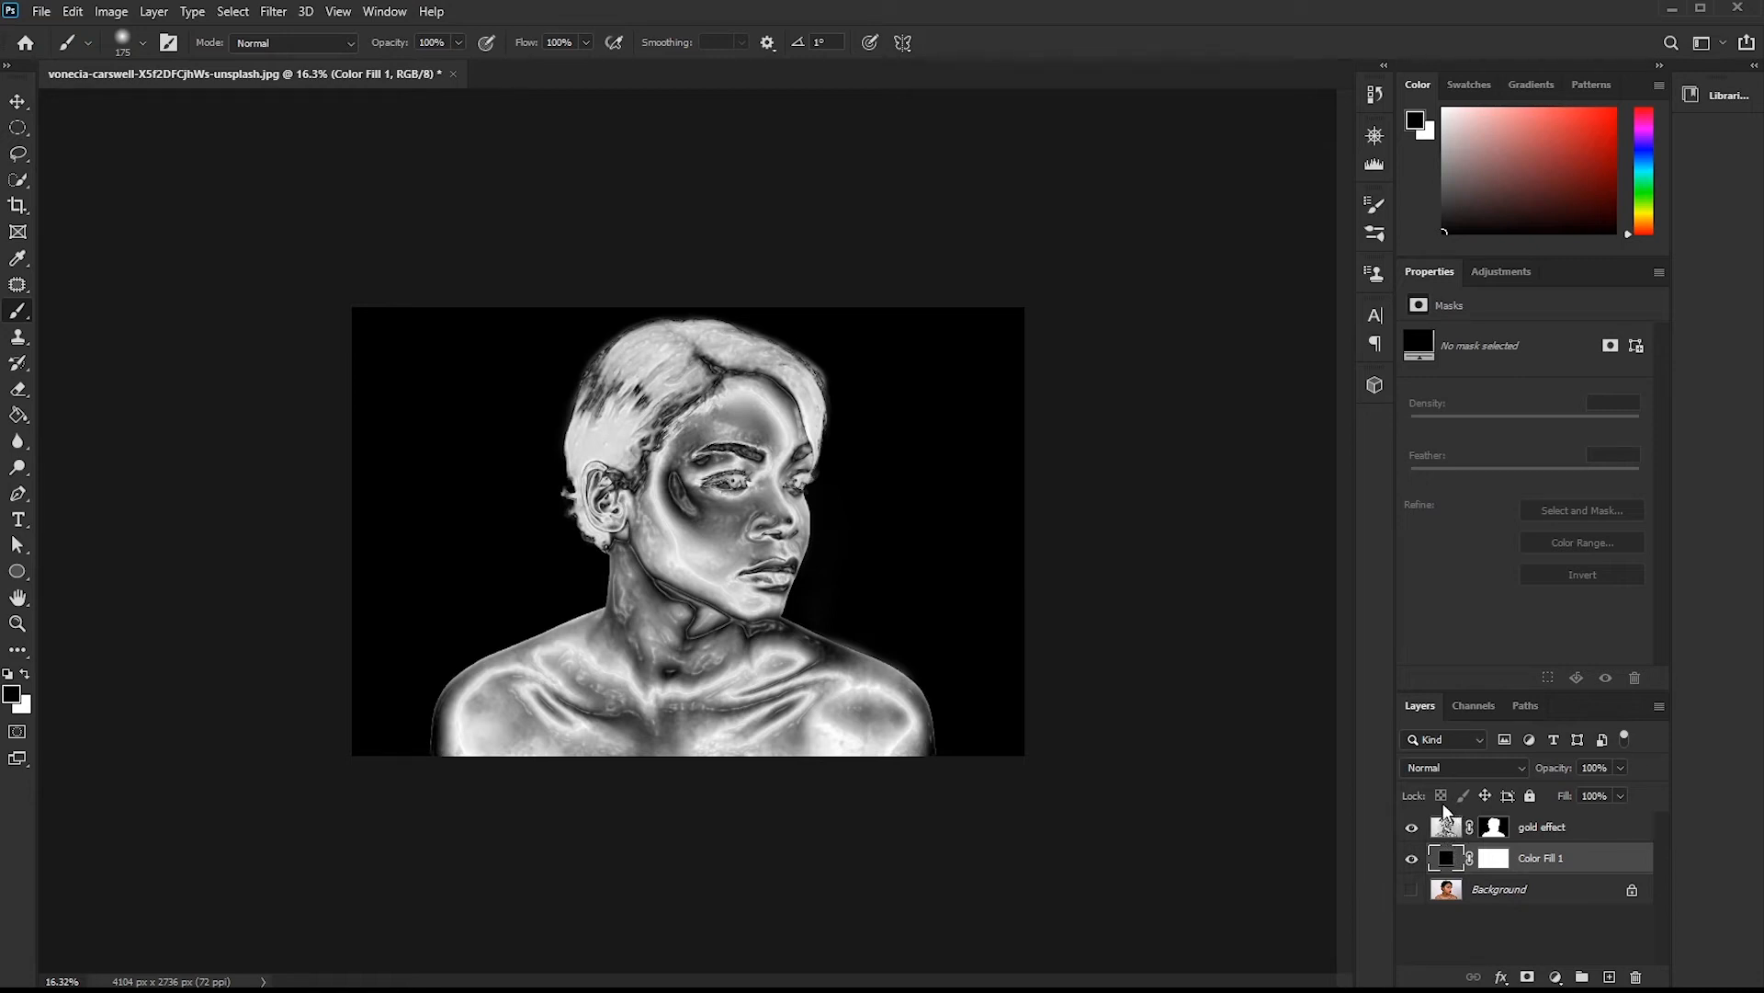
Add a Hue/Saturation adjustment layer above the gold effect layer with Colorize enabled, hue 51 and saturation 65.
{"action": "left_click", "coordinate": [1446, 830]}
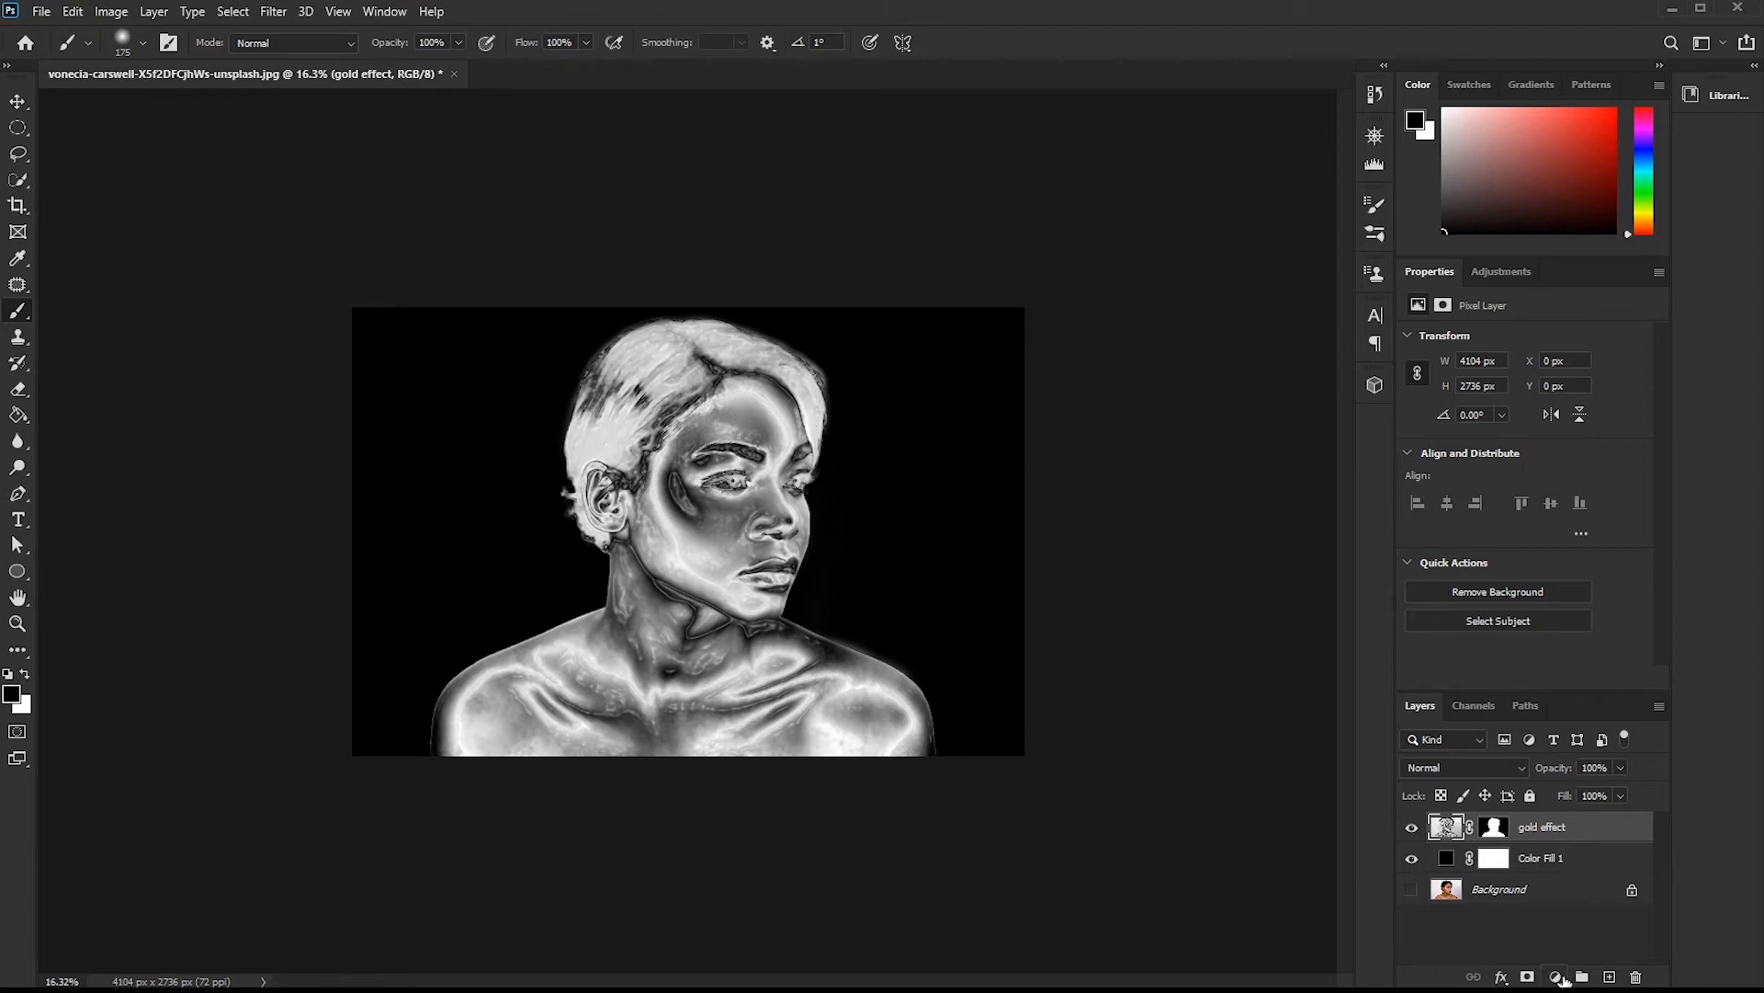
{"action": "left_click", "coordinate": [1557, 977]}
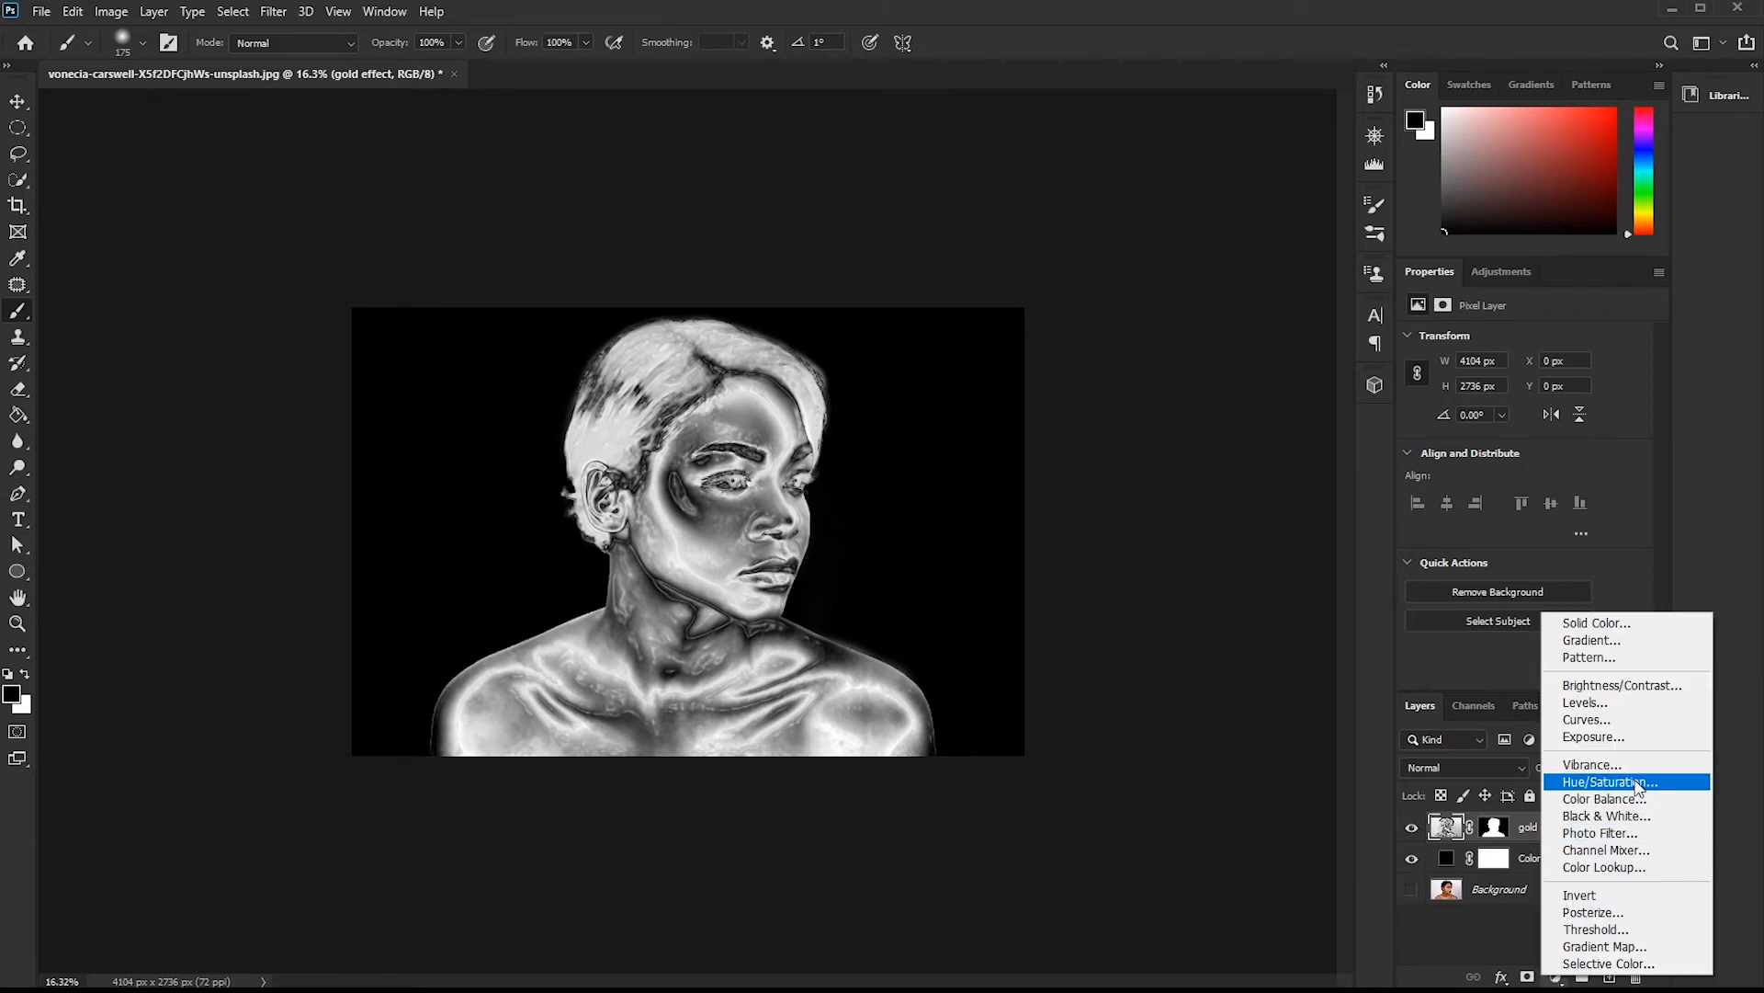
{"action": "left_click", "coordinate": [1636, 783]}
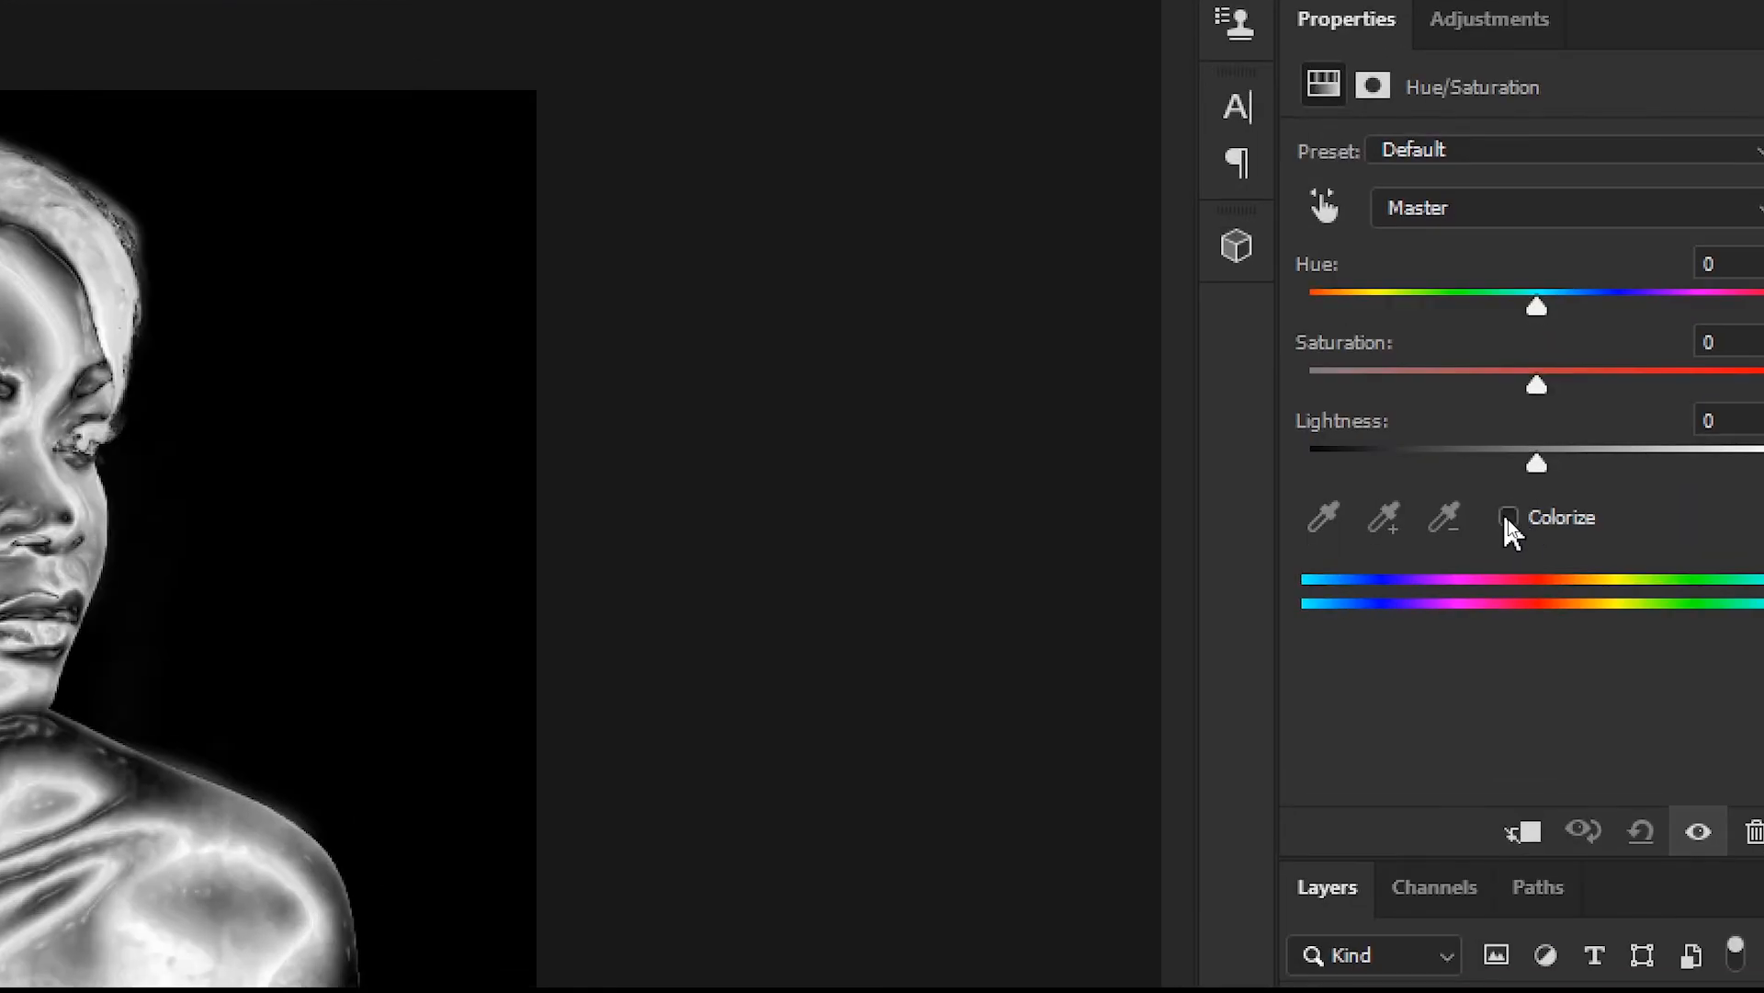
{"action": "left_click", "coordinate": [1511, 520]}
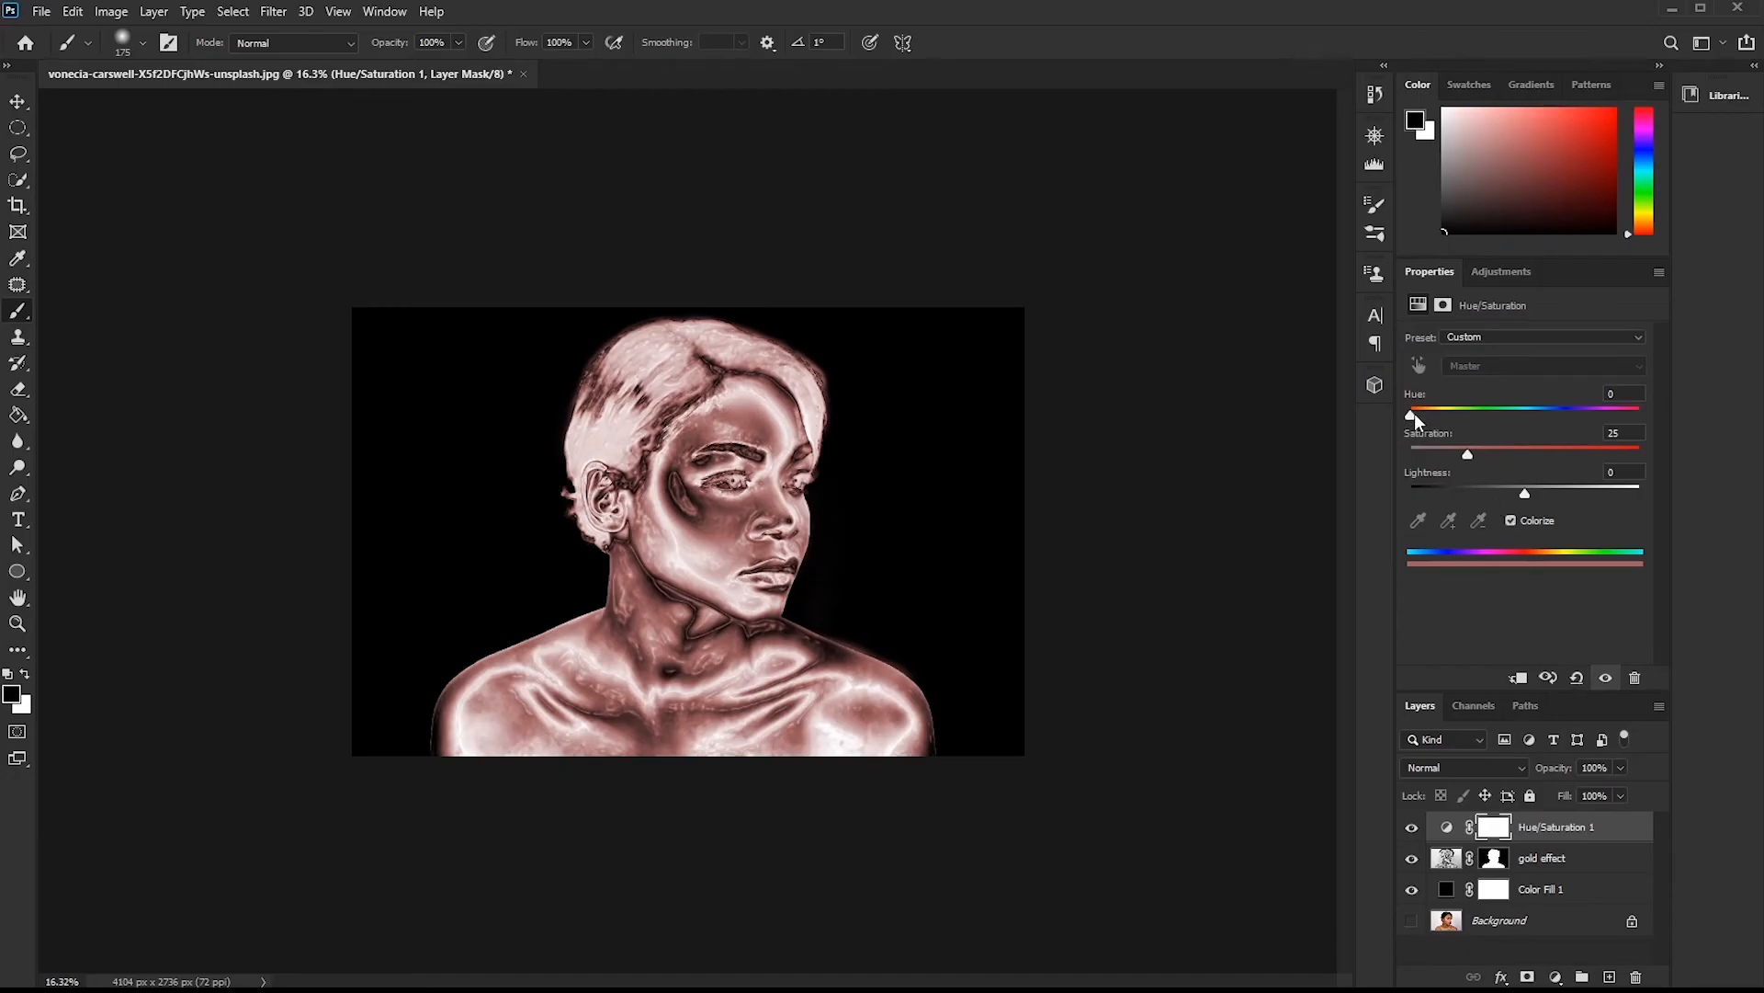
{"action": "left_click_drag", "start_coordinate": [1412, 413], "coordinate": [1442, 416]}
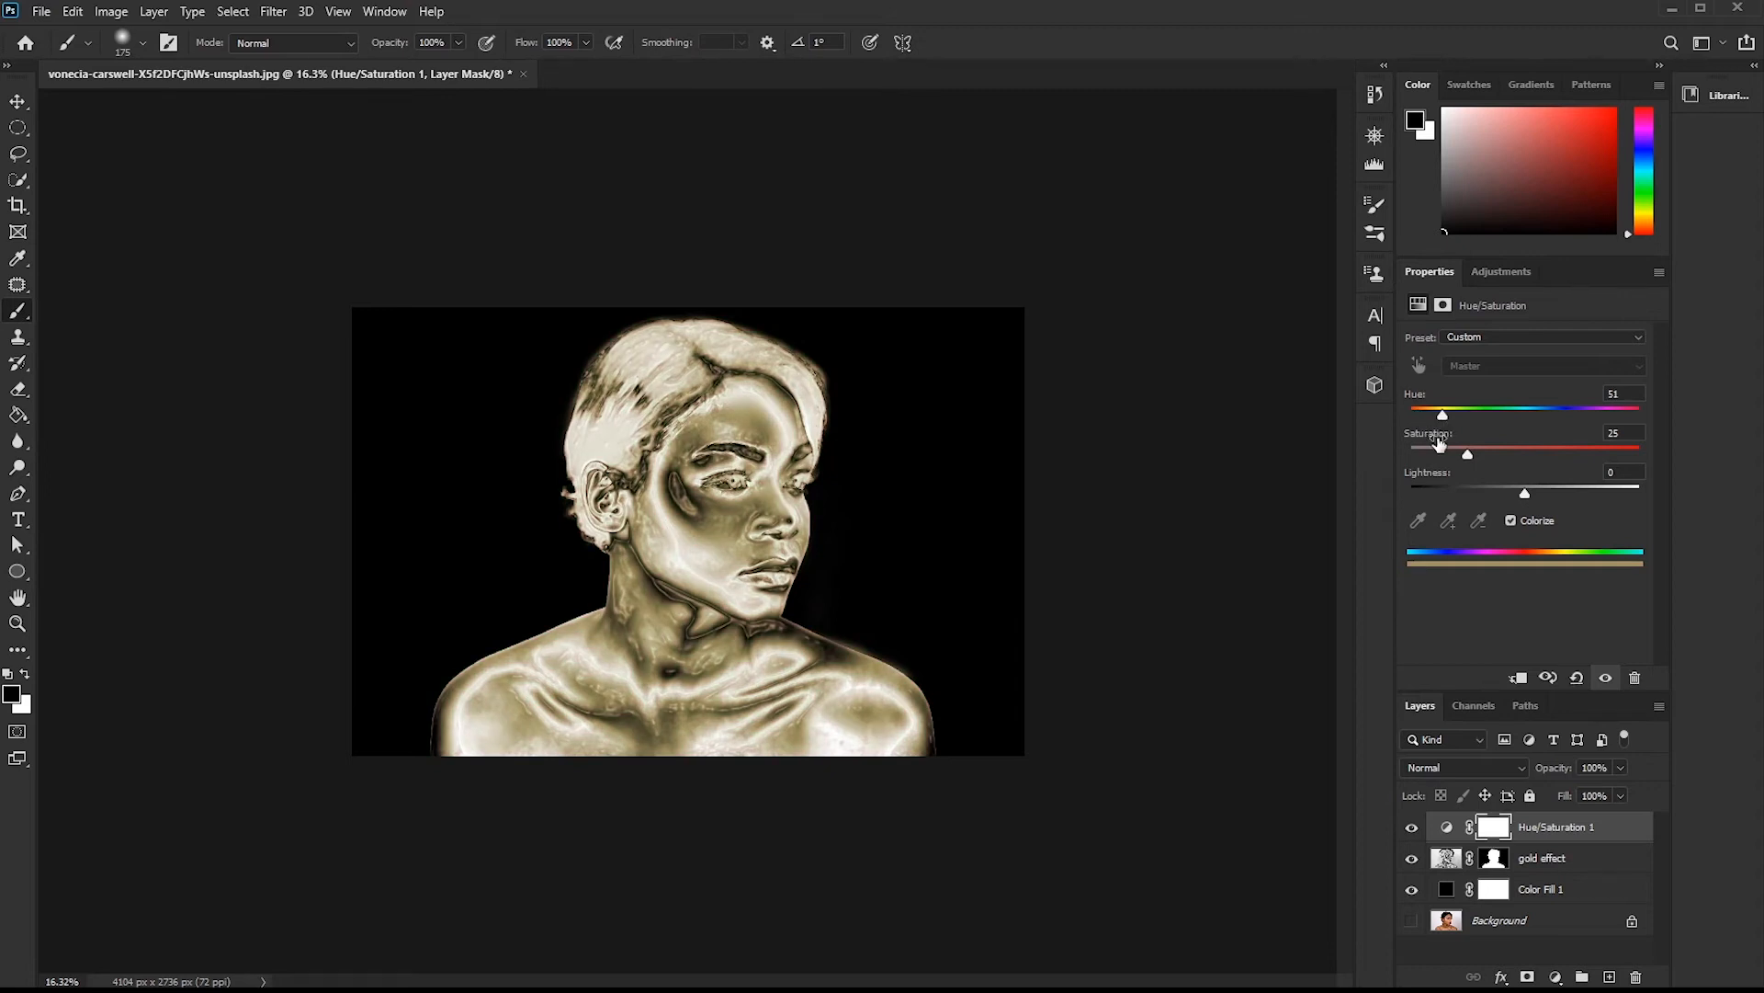
{"action": "left_click_drag", "start_coordinate": [1473, 452], "coordinate": [1507, 454]}
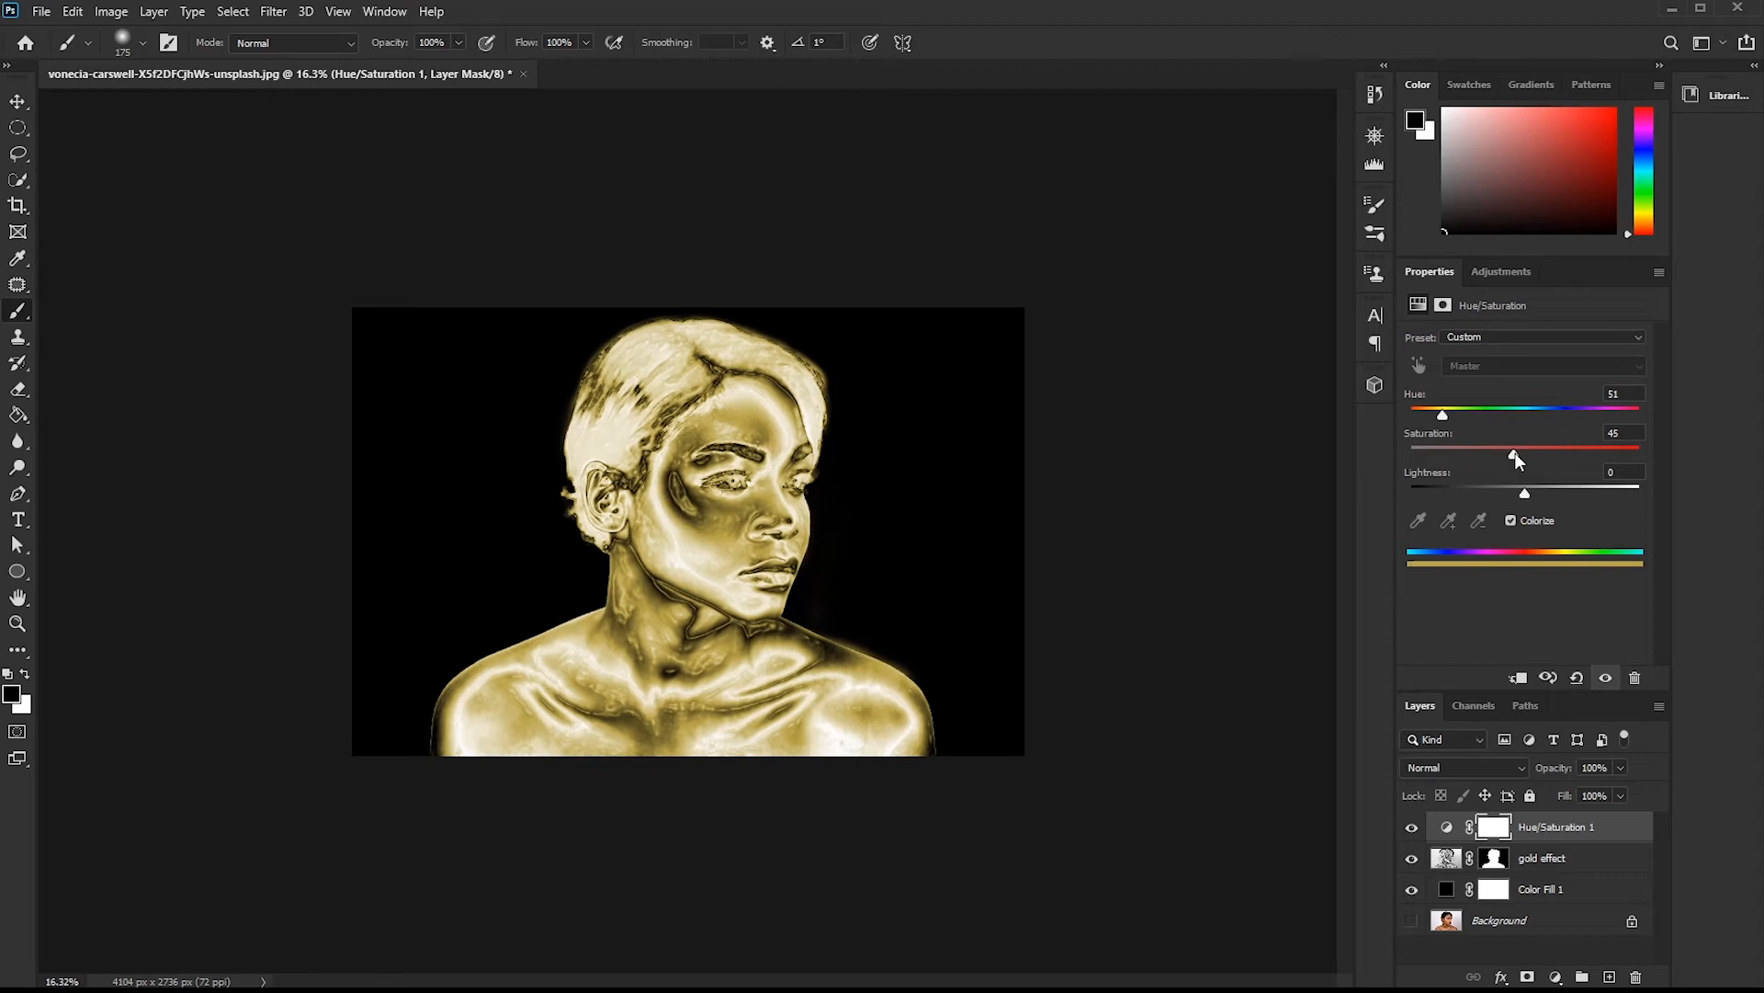
{"action": "left_click_drag", "start_coordinate": [1518, 454], "coordinate": [1529, 454]}
{"action": "left_click_drag", "start_coordinate": [1542, 454], "coordinate": [1552, 454]}
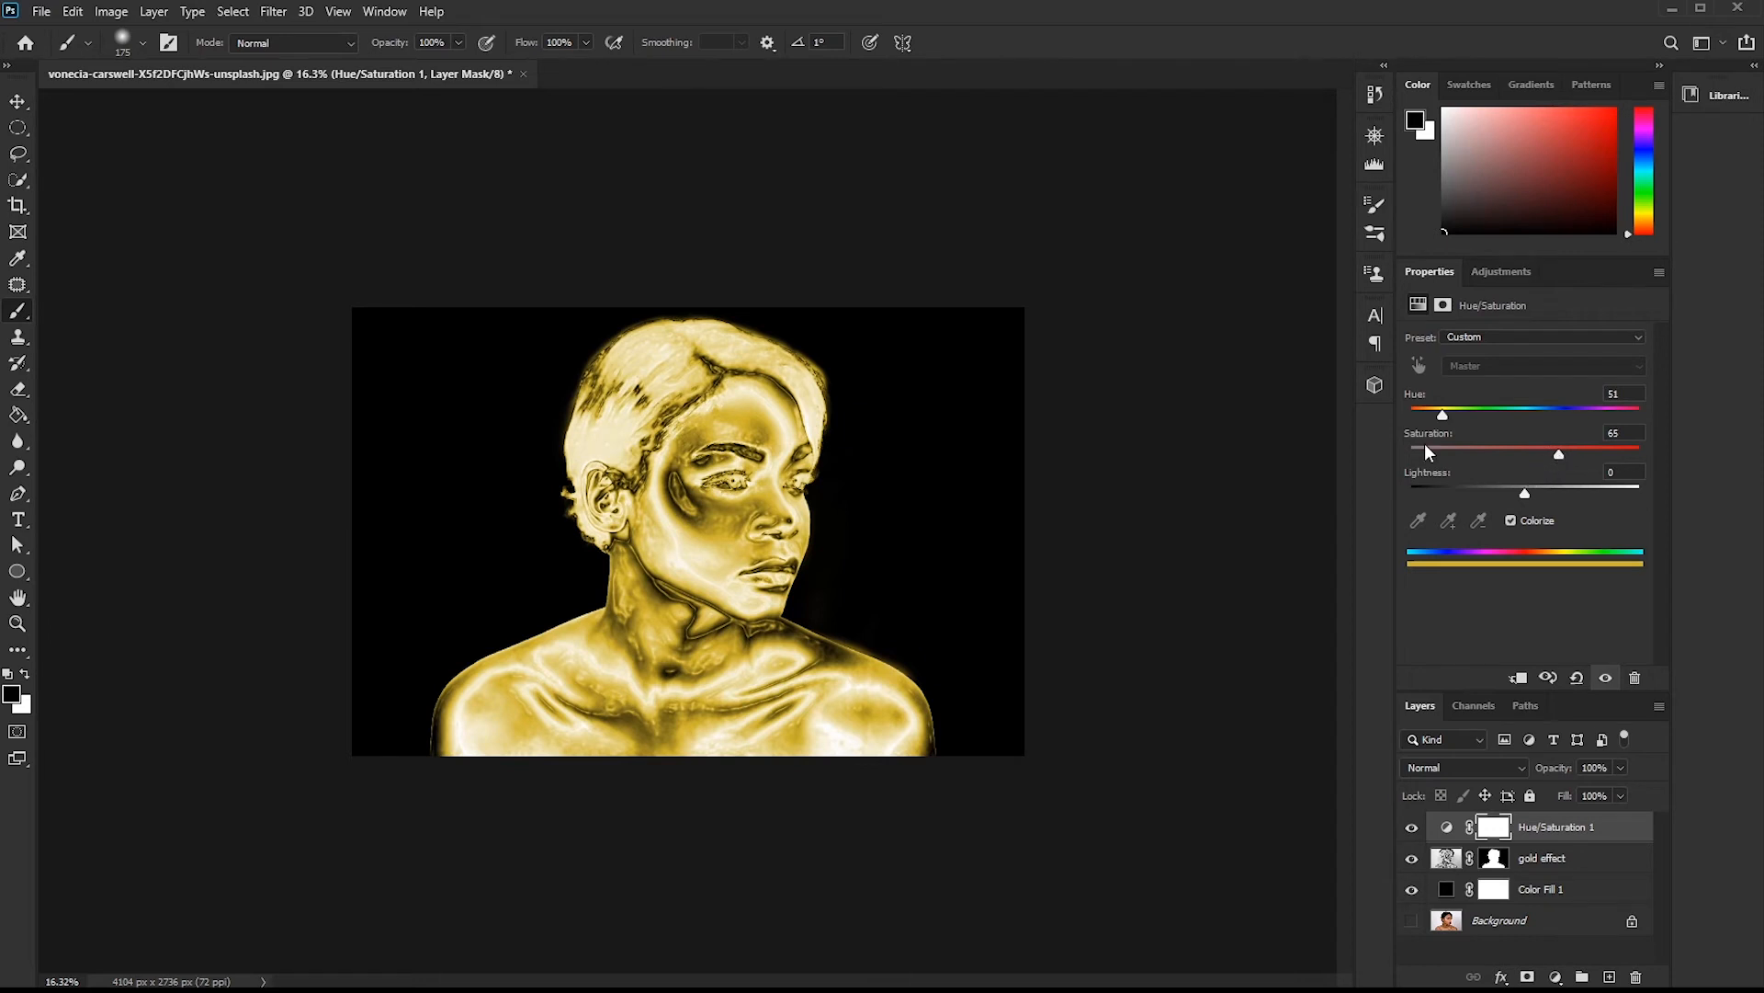
Add a white Inner Glow style to the gold effect layer with Color Dodge blending, 100% opacity and a size of 51 px.
{"action": "key", "text": "h"}
{"action": "key", "text": "ctrl+0"}
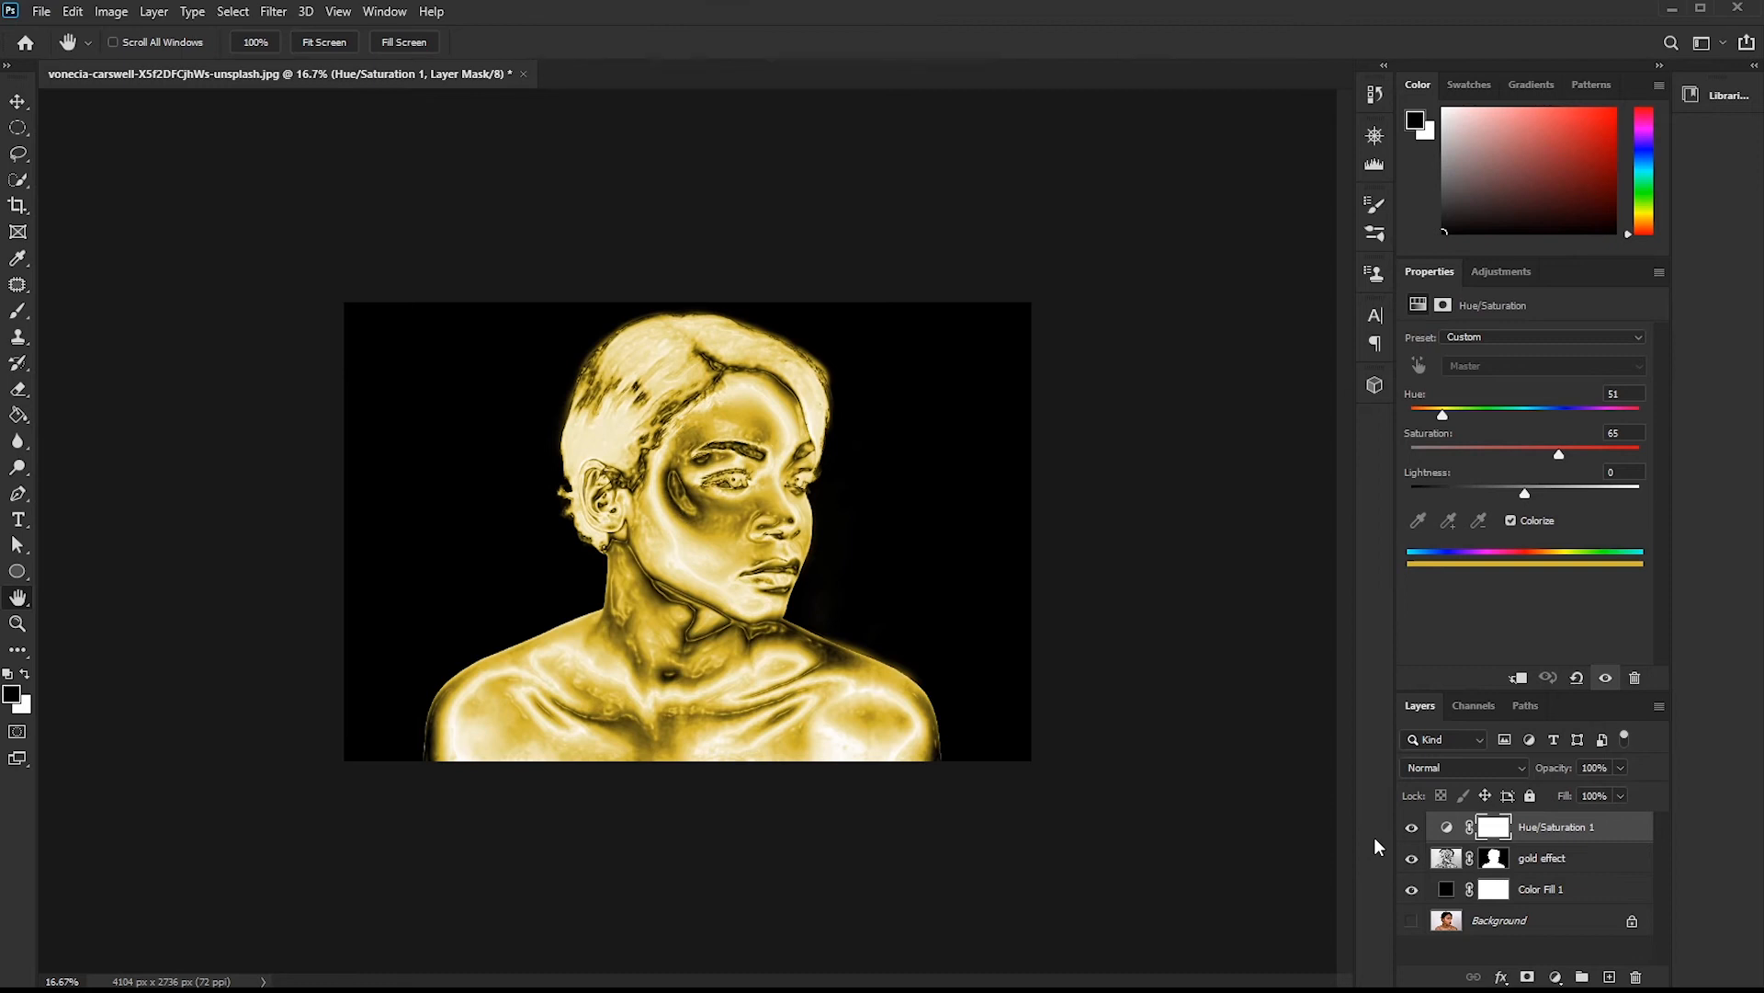
{"action": "double_click", "coordinate": [1606, 861]}
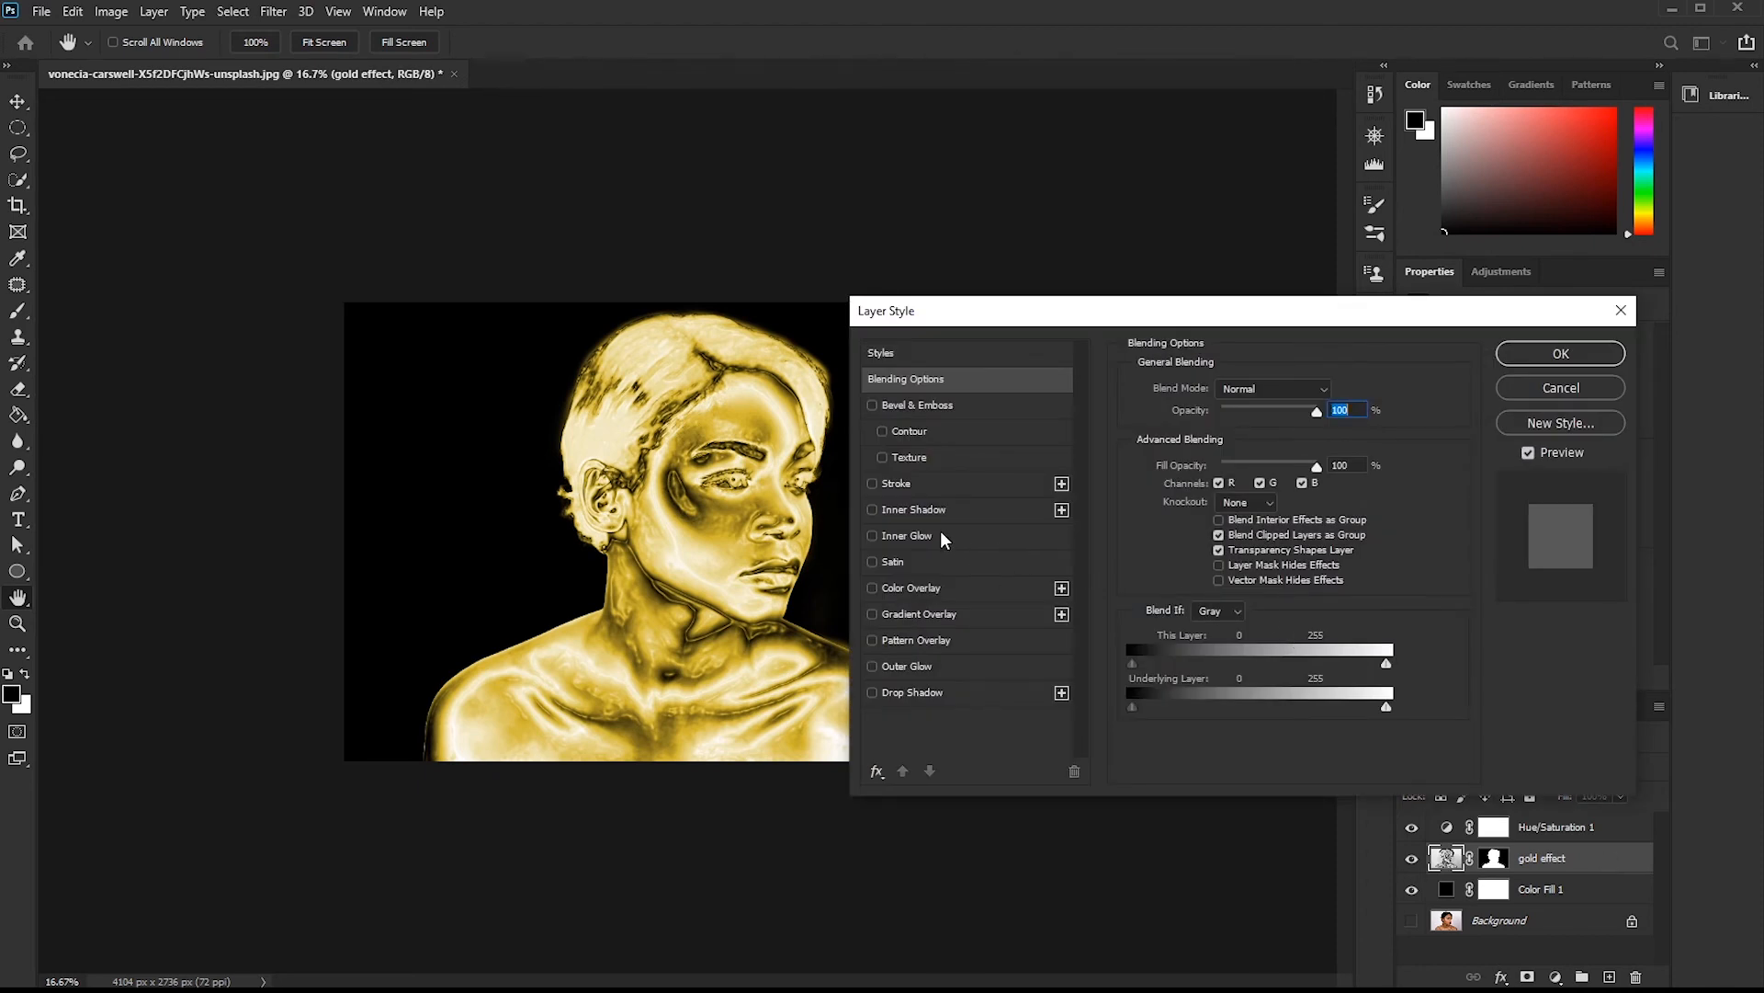
{"action": "left_click", "coordinate": [938, 535]}
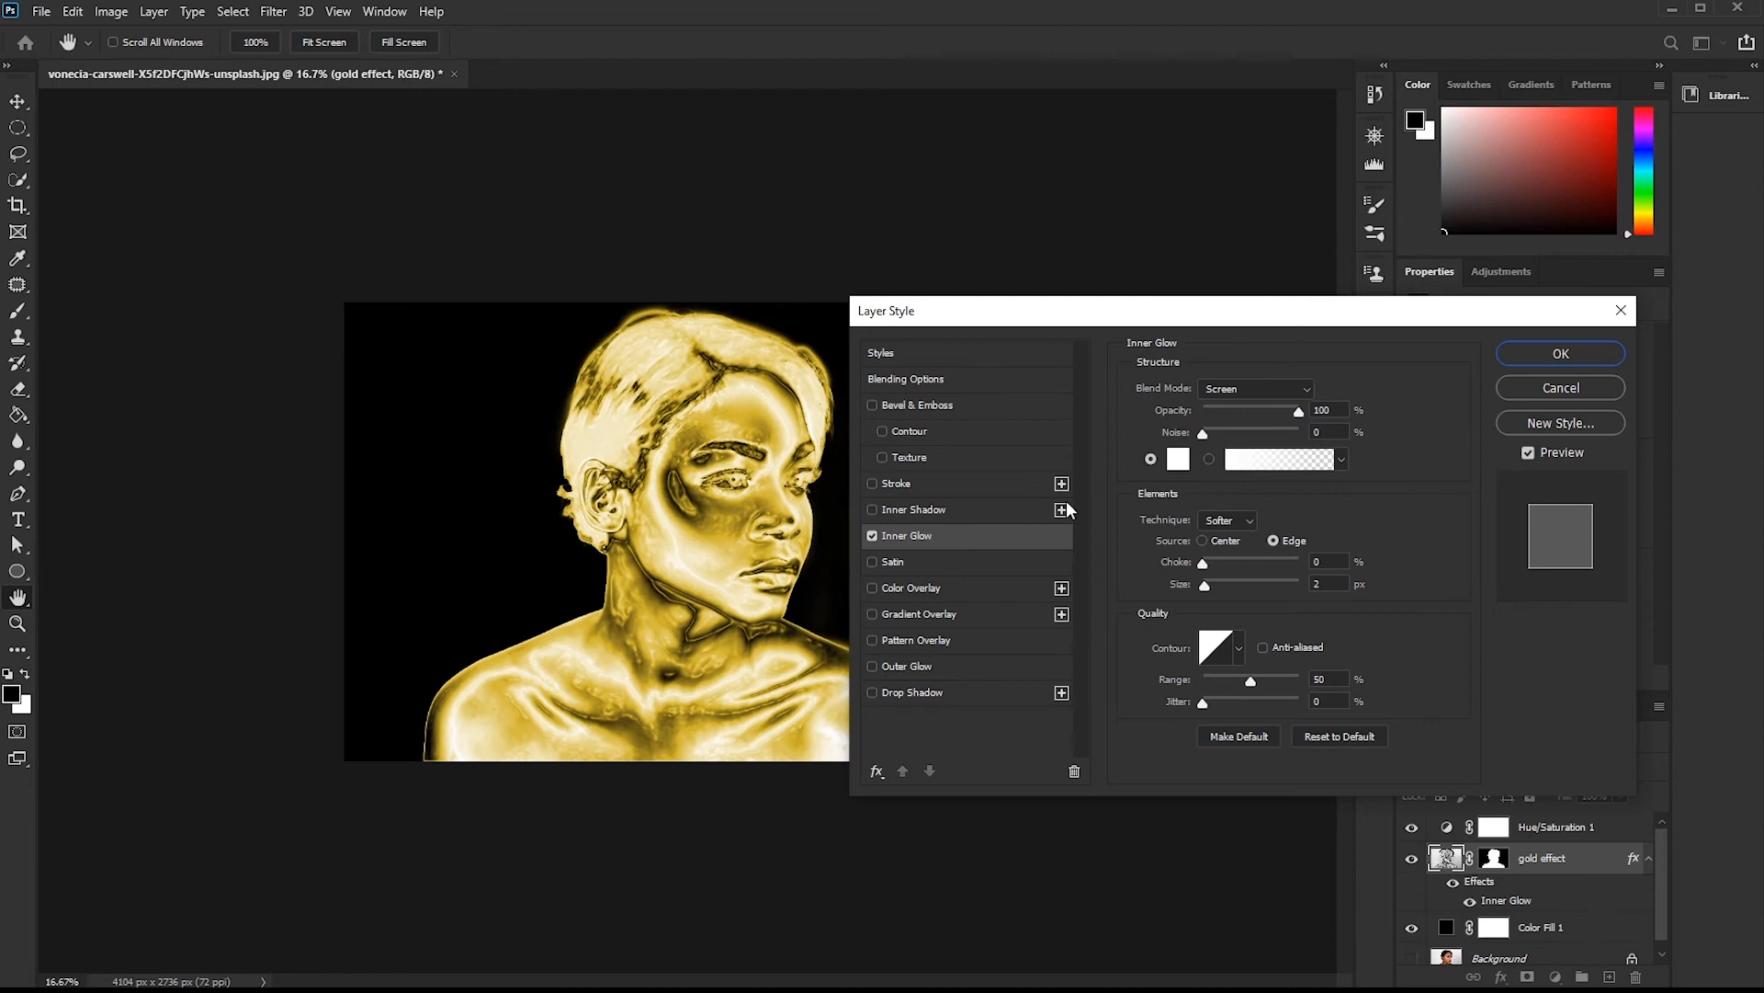
{"action": "left_click", "coordinate": [1222, 388]}
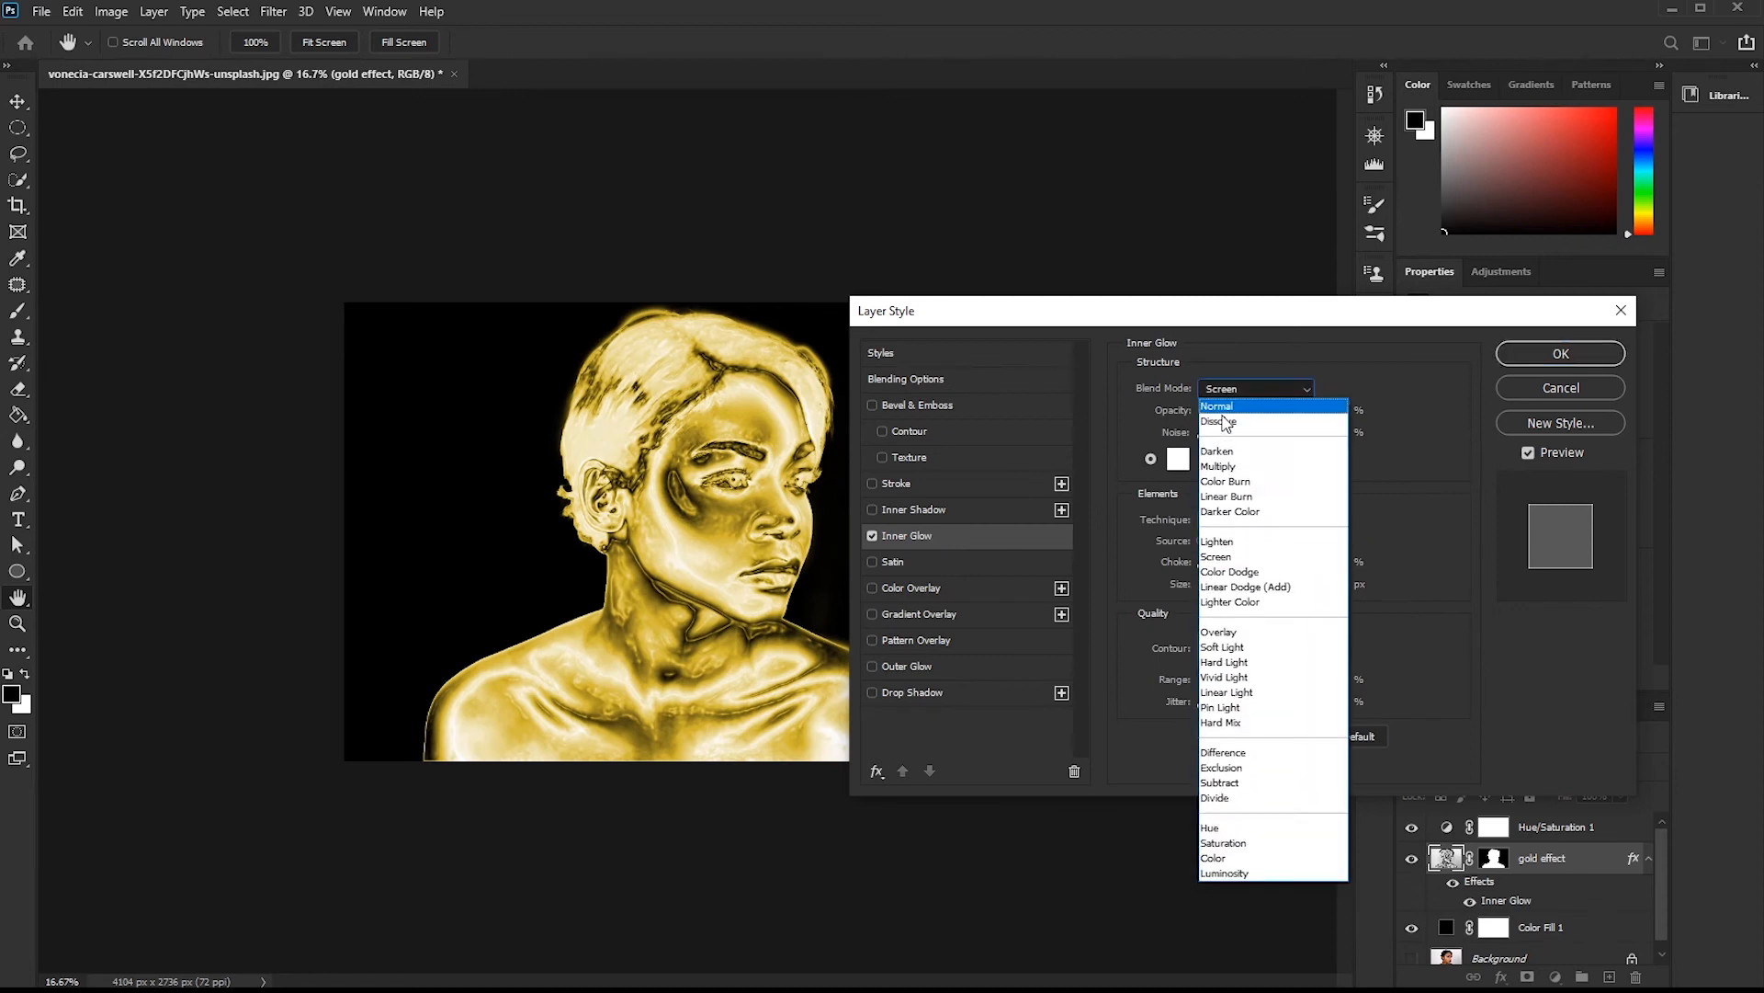
{"action": "left_click", "coordinate": [1244, 564]}
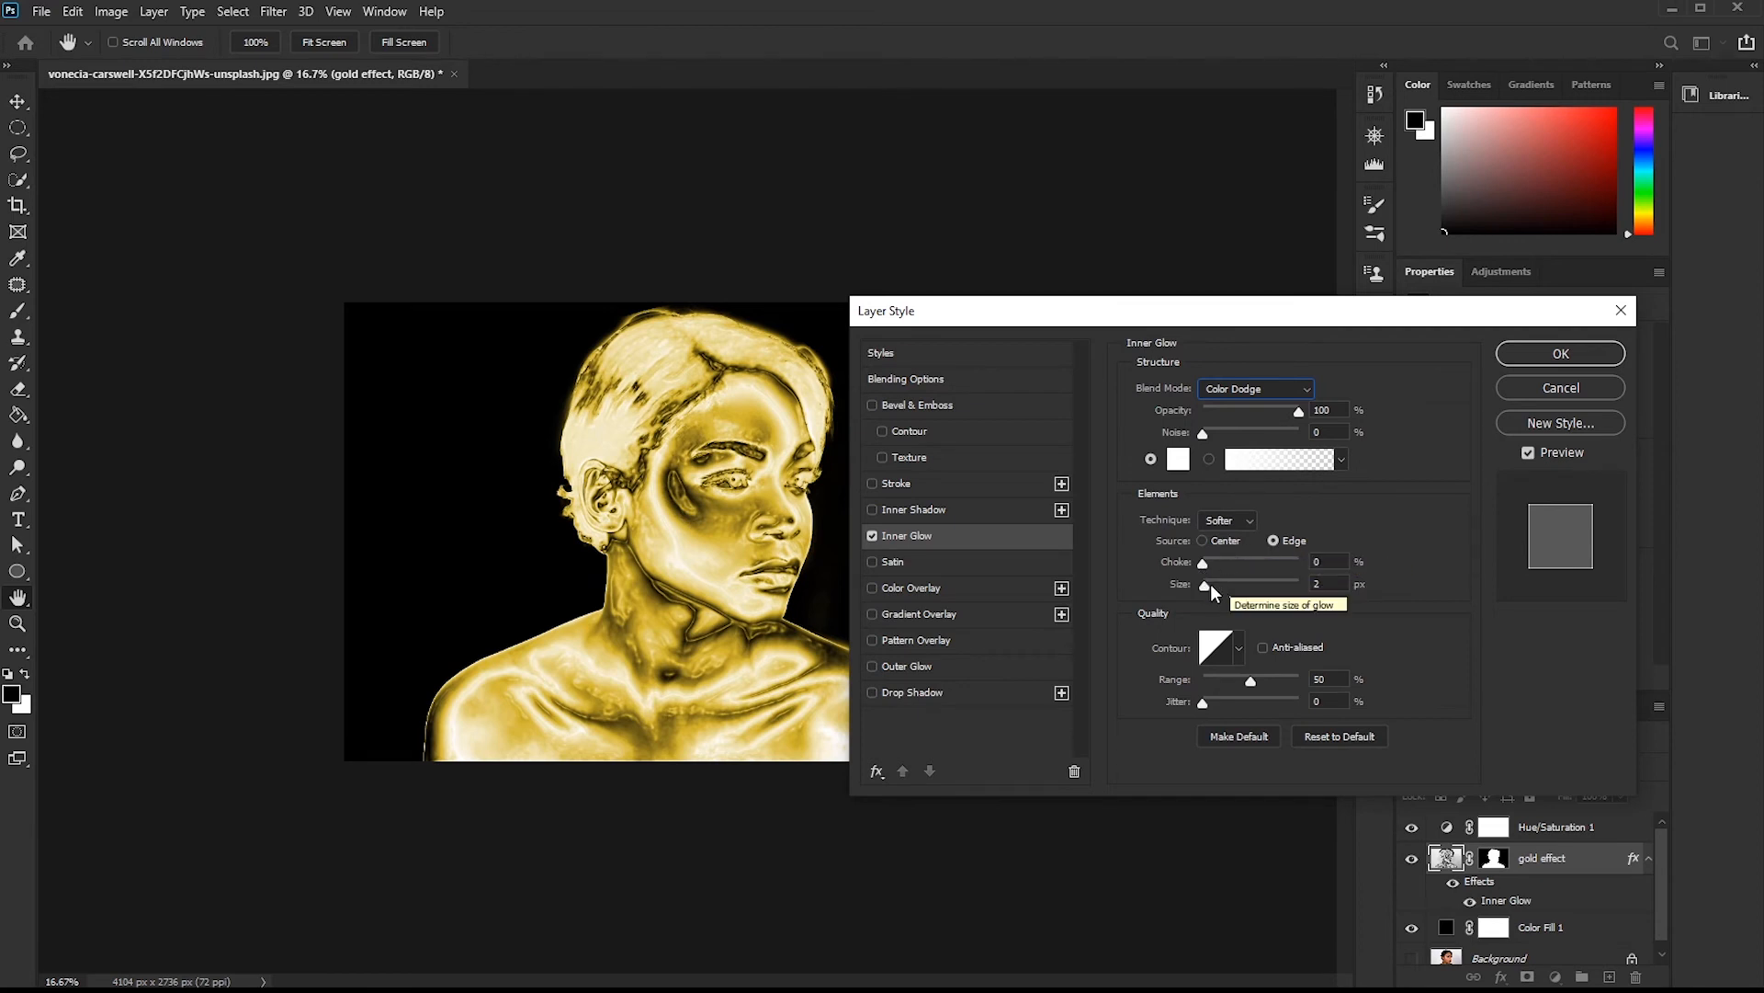
{"action": "left_click_drag", "start_coordinate": [1210, 586], "coordinate": [1226, 588]}
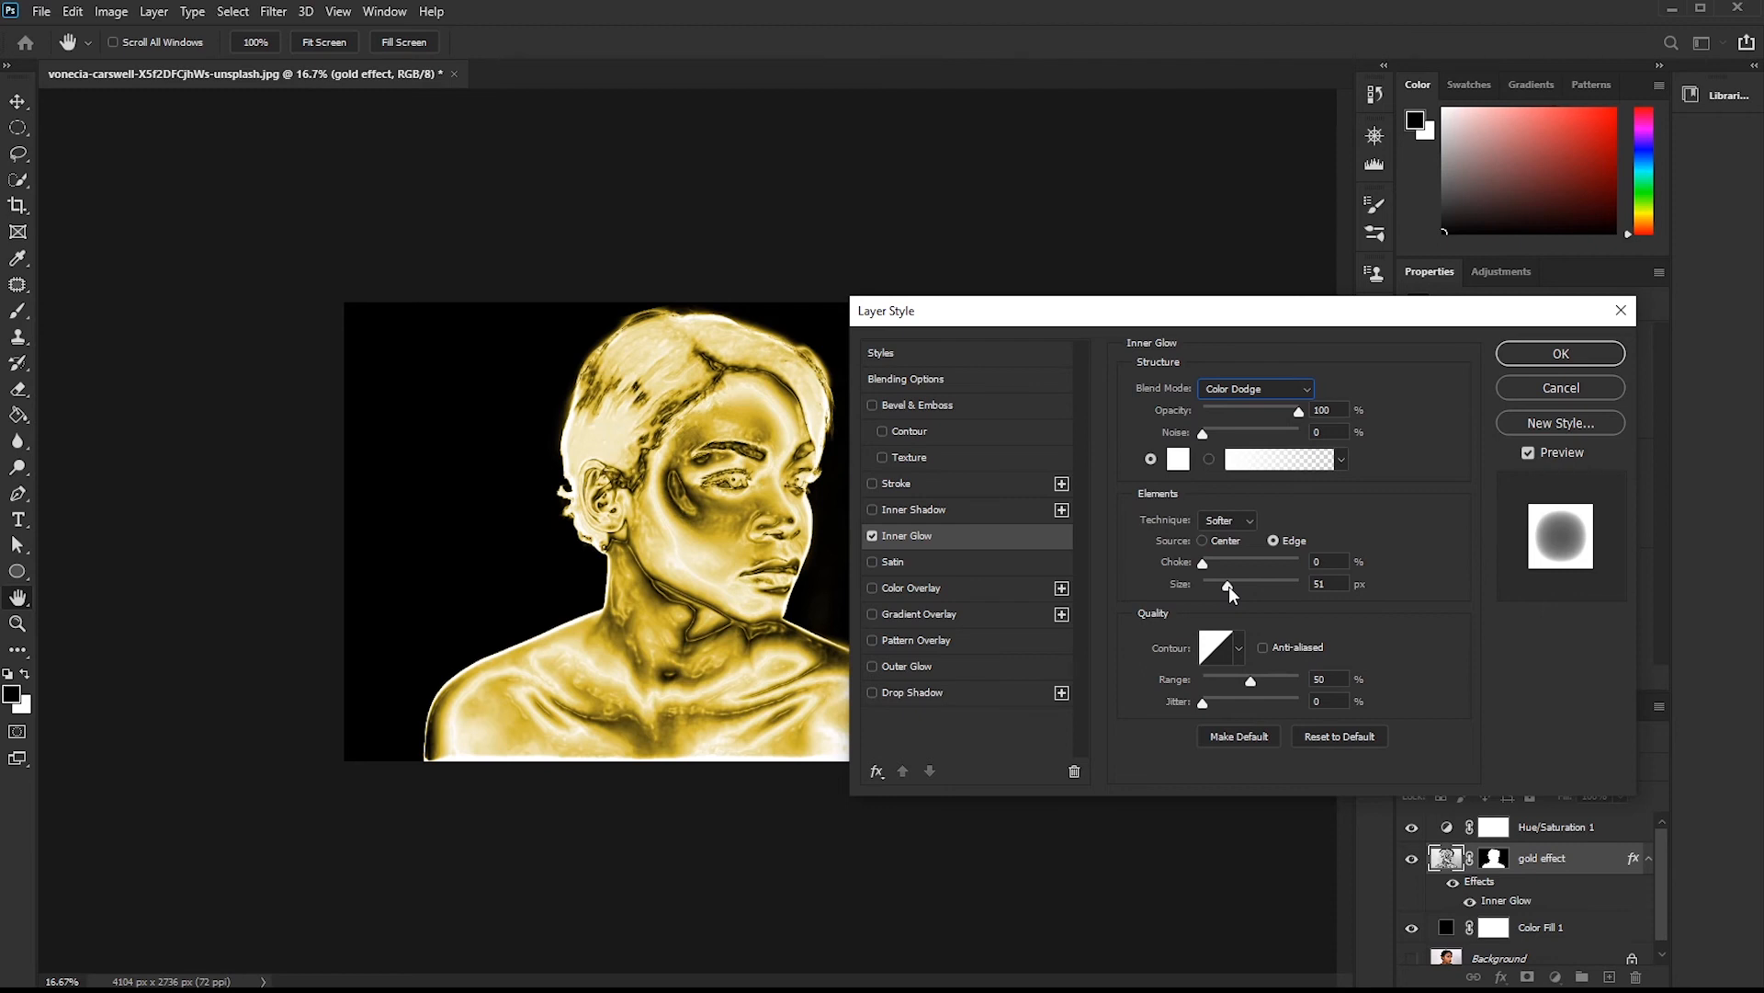
{"action": "left_click", "coordinate": [1227, 587]}
{"action": "left_click", "coordinate": [1555, 353]}
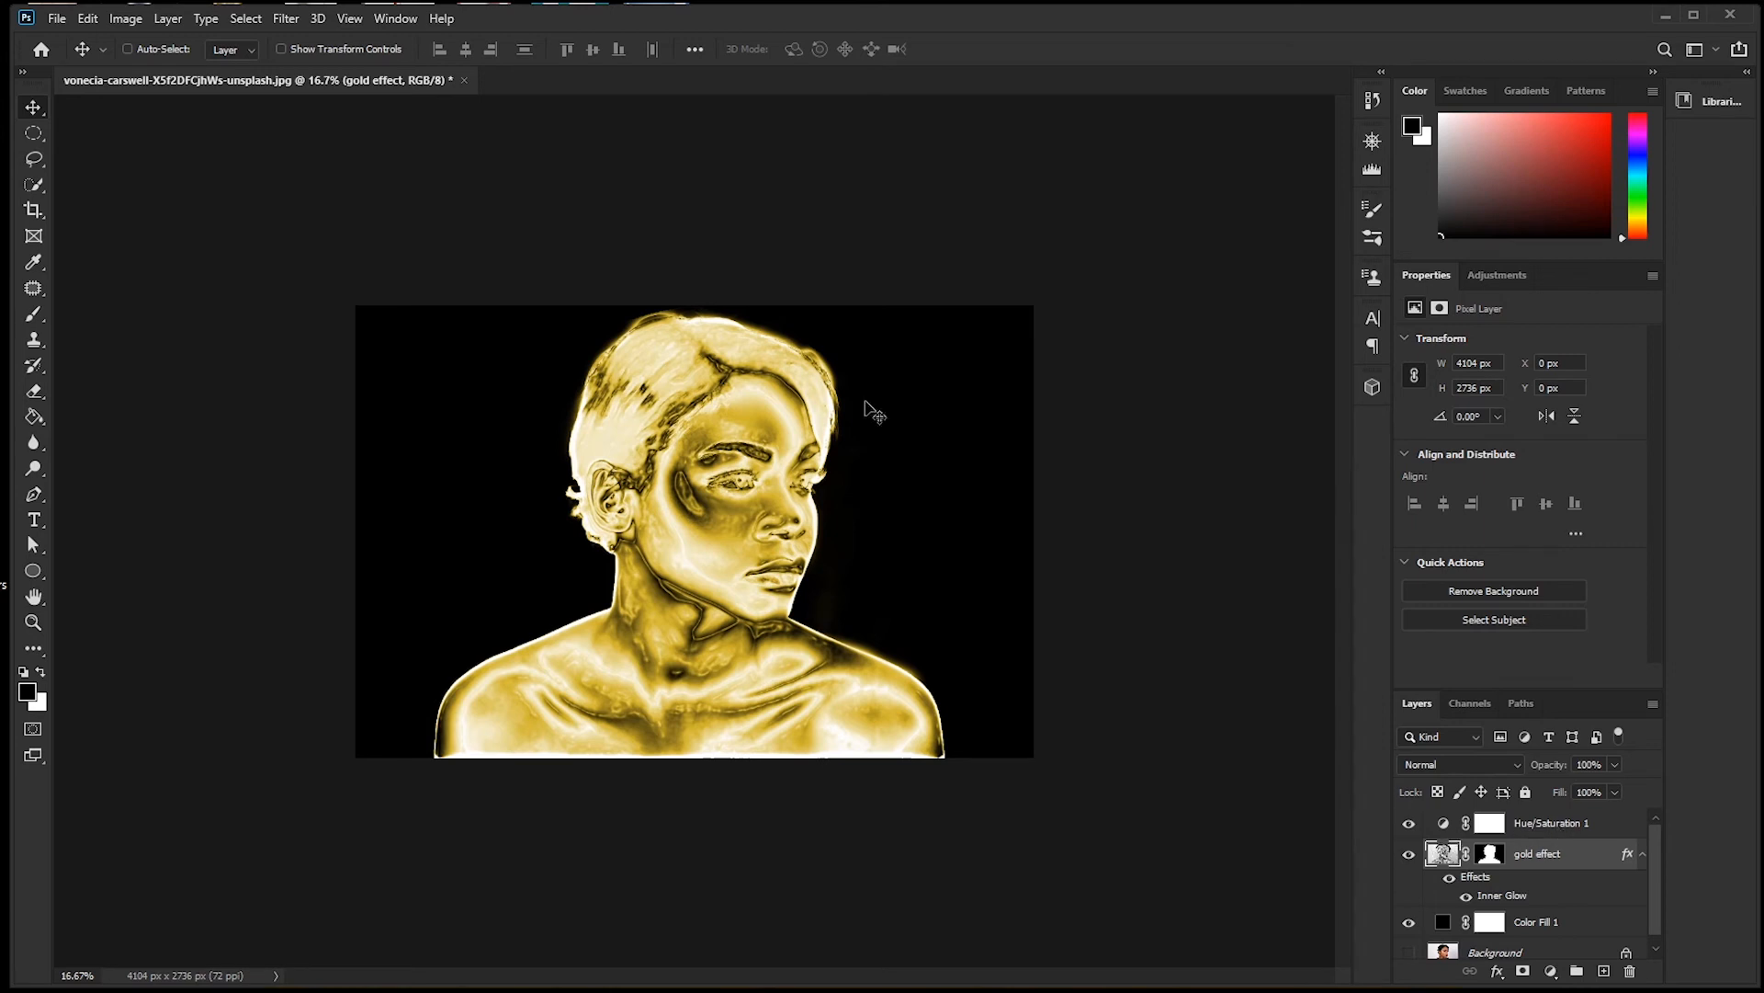
Apply Shadows/Highlights to the gold effect layer with shadows amount 60%, shadows tone 60% and an increased Color adjustment.
{"action": "left_click", "coordinate": [142, 25]}
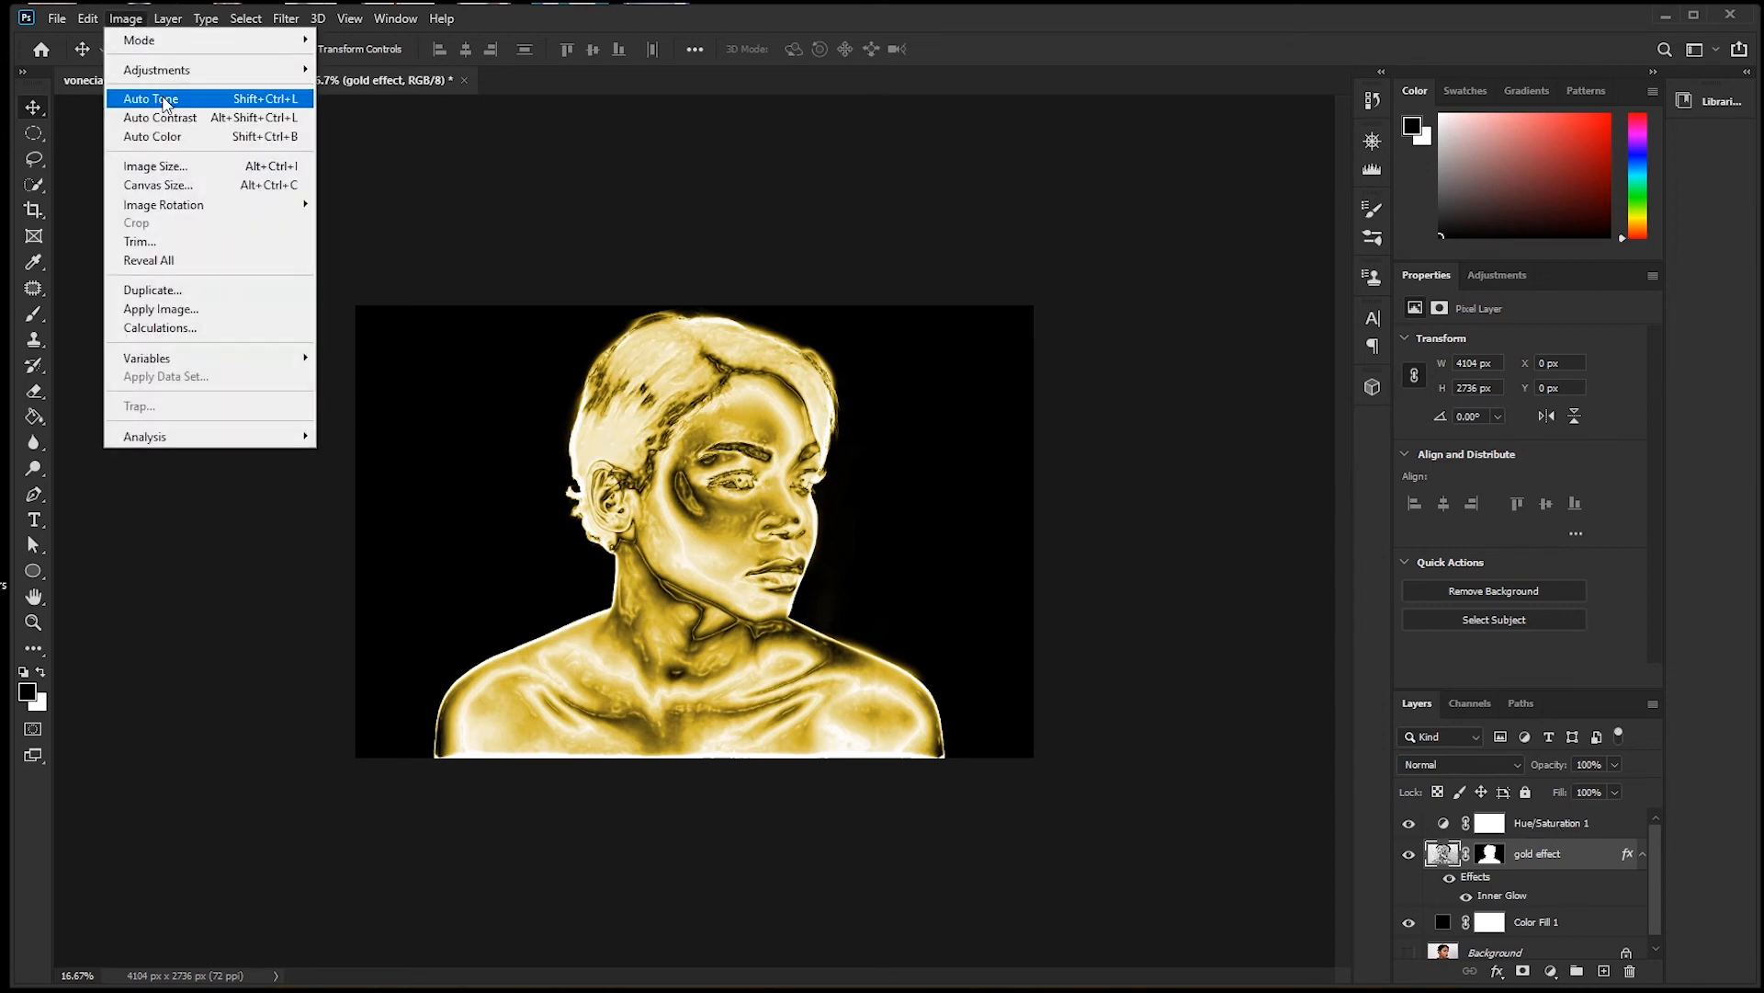
{"action": "mouse_move", "coordinate": [180, 70]}
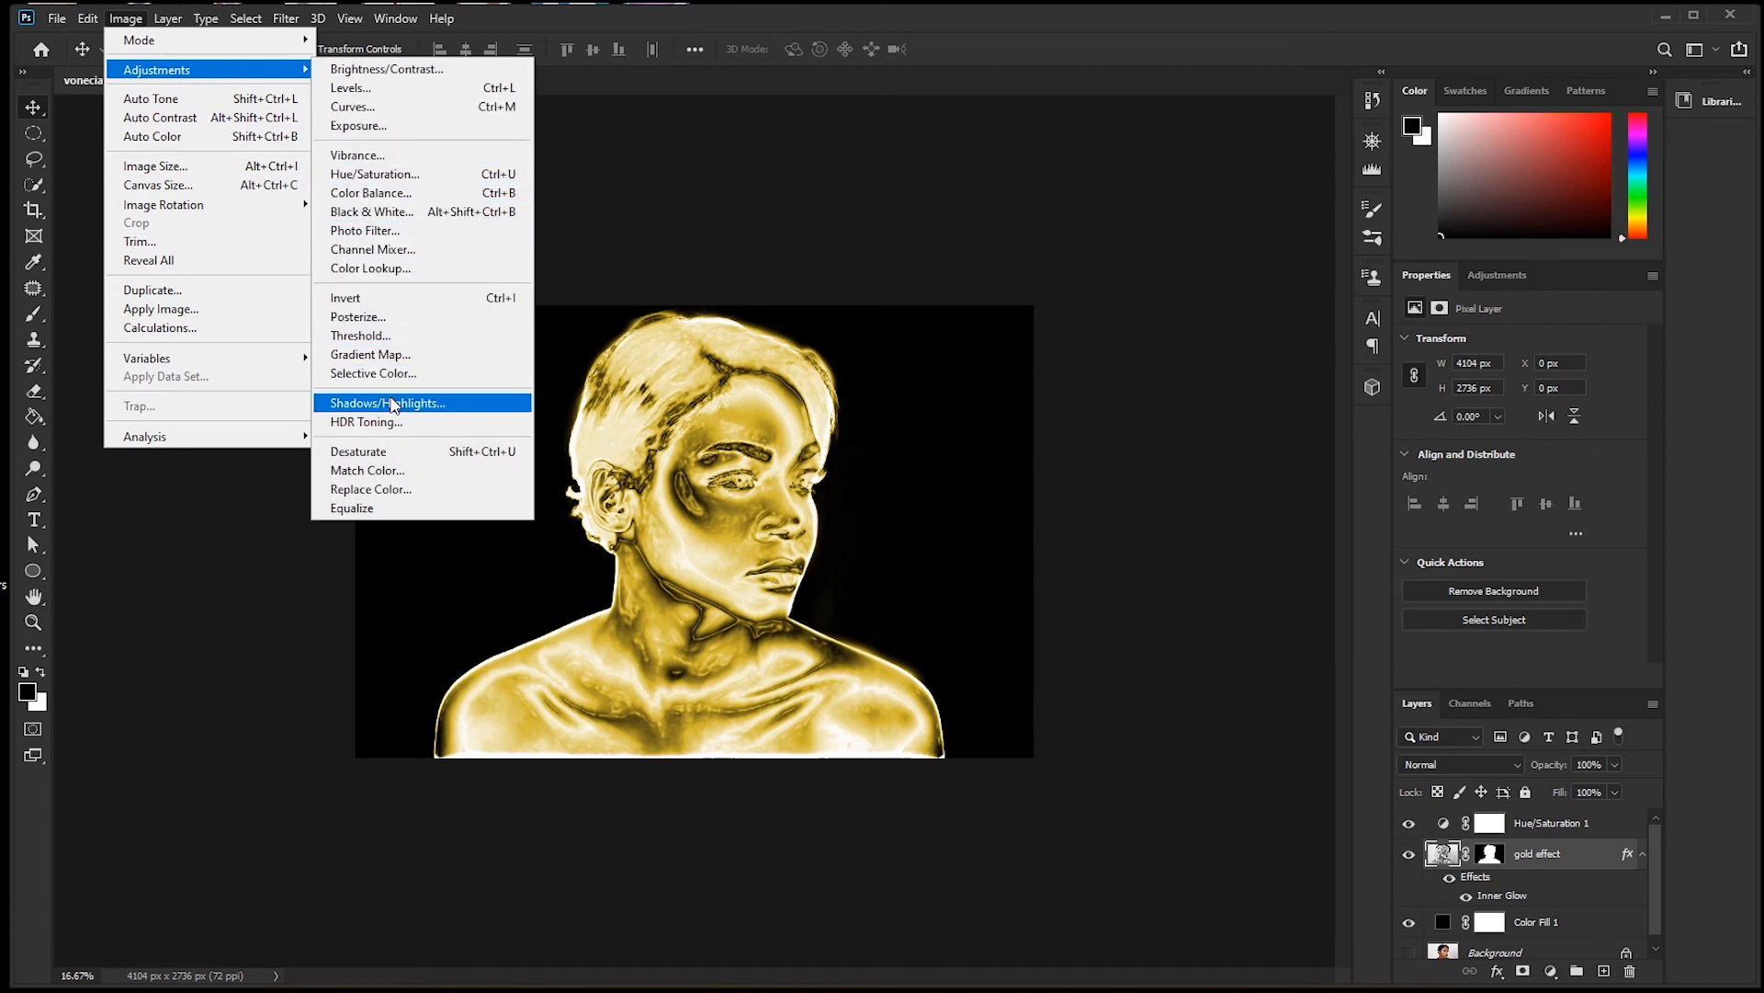
{"action": "left_click", "coordinate": [393, 405]}
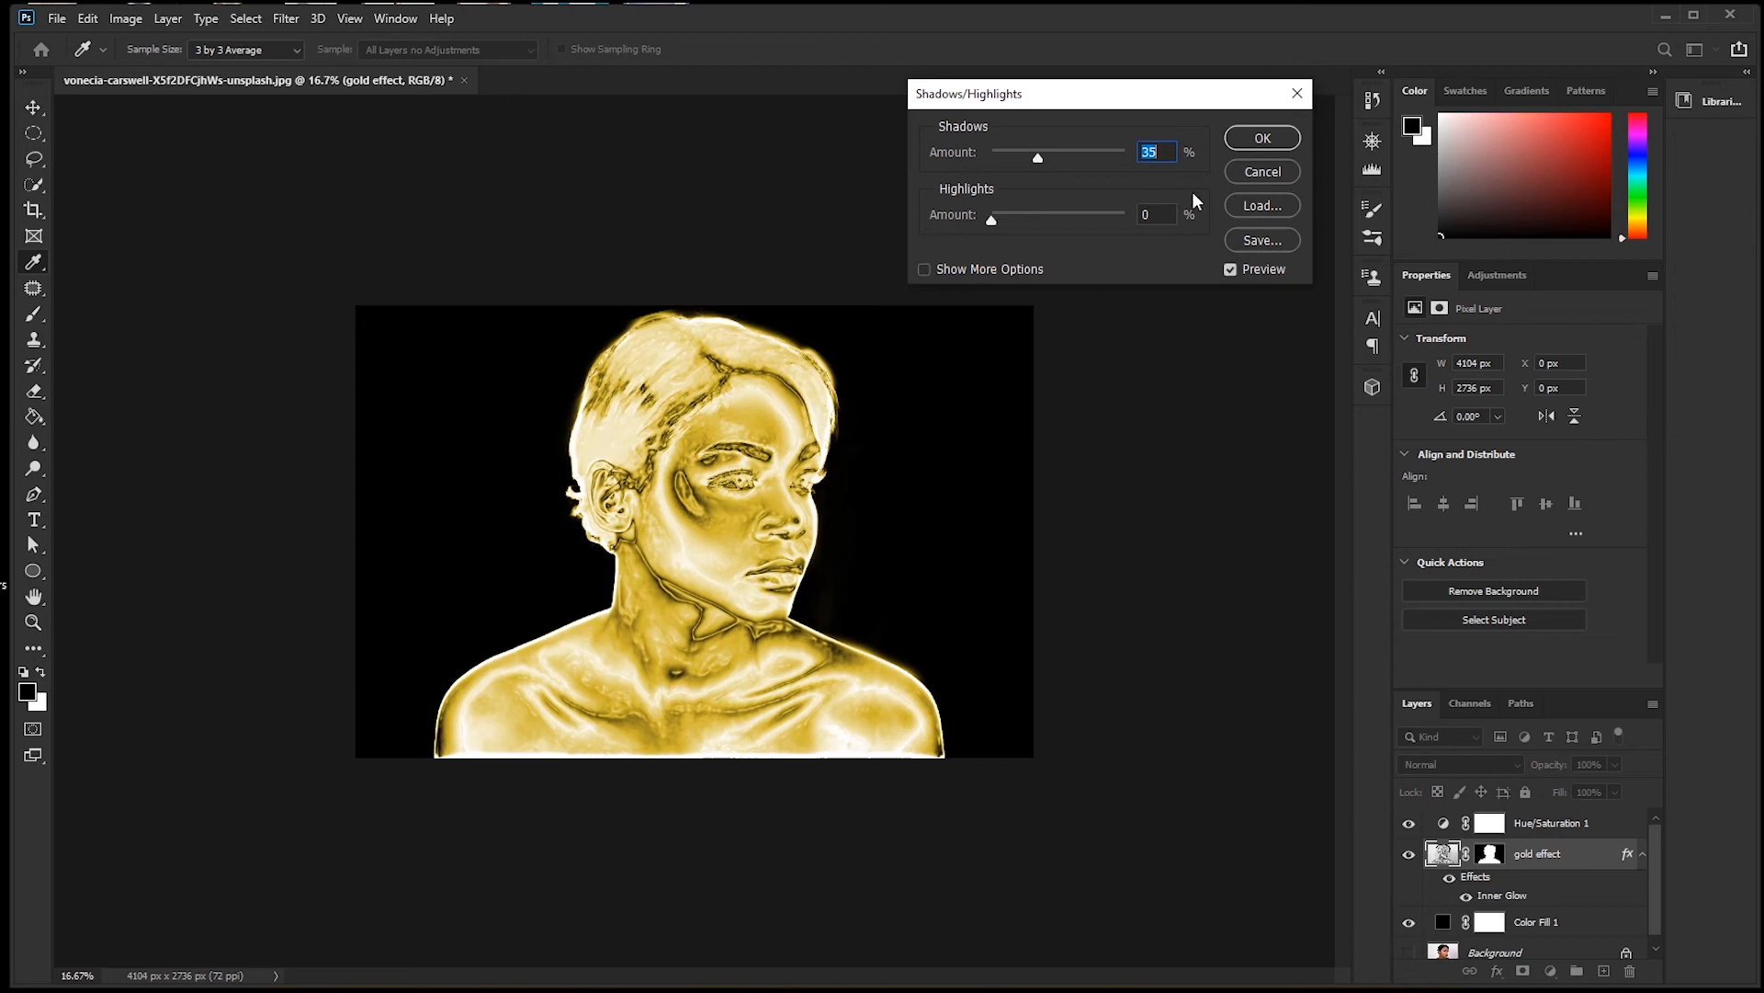
{"action": "left_click", "coordinate": [924, 270]}
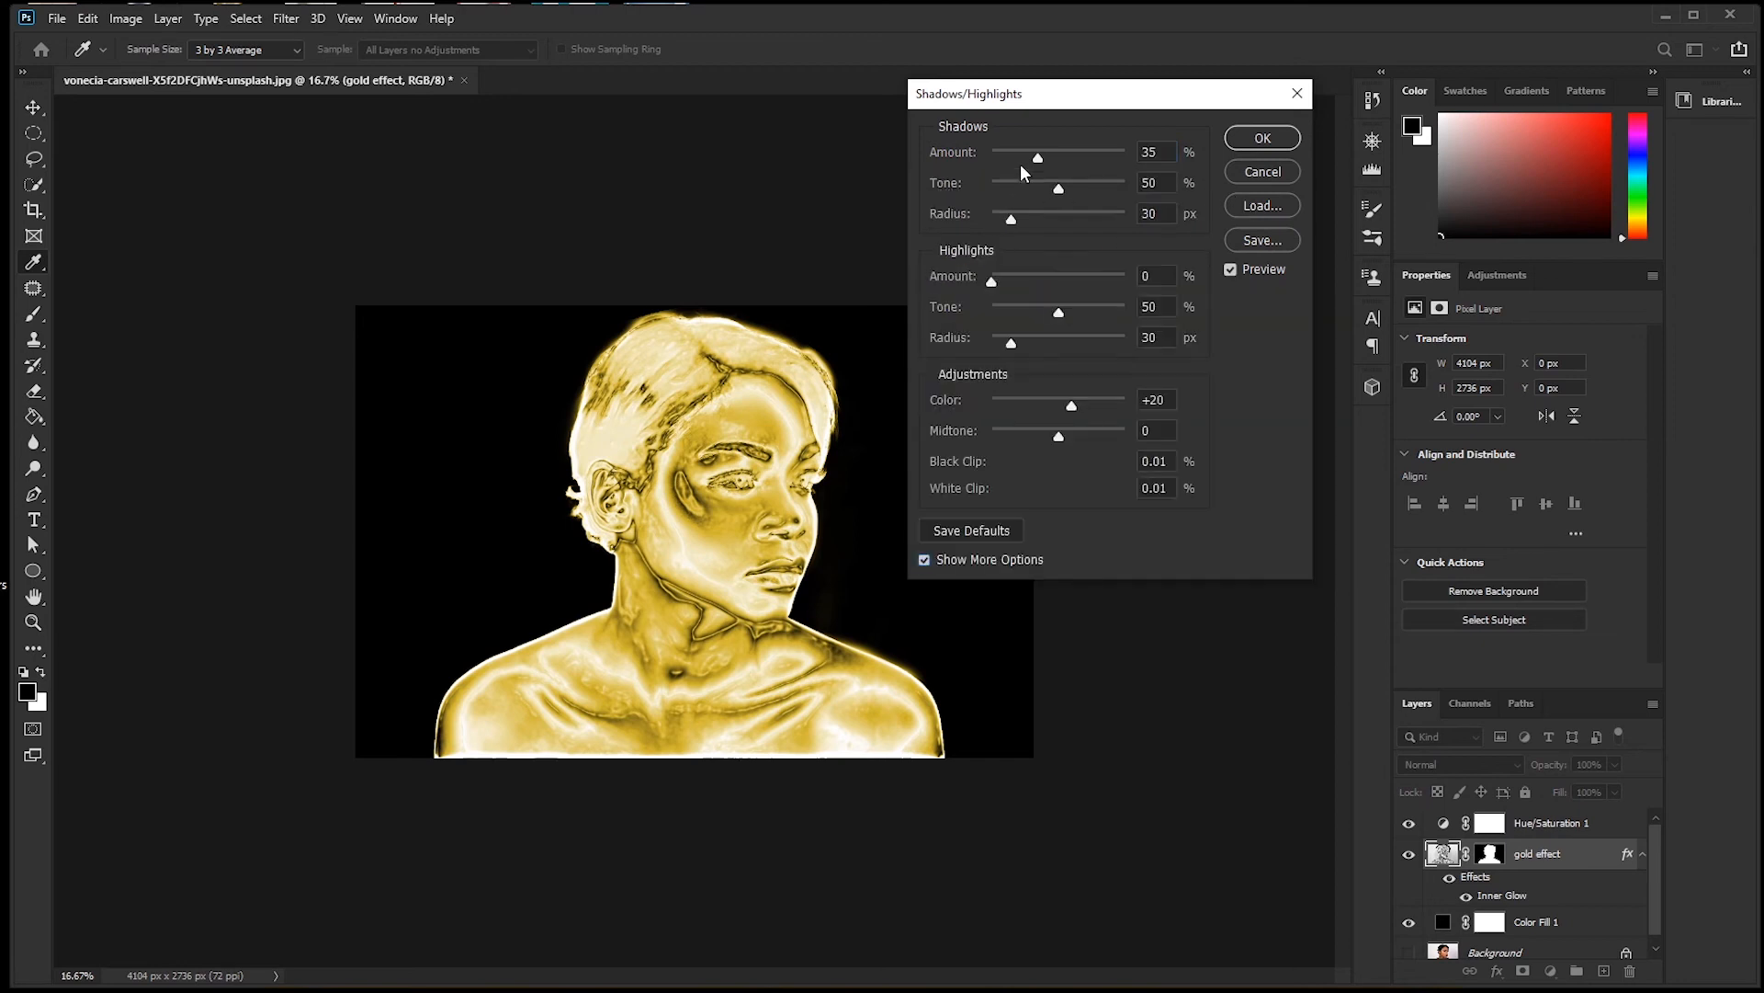
{"action": "key", "text": "Tab"}
{"action": "type", "text": "60"}
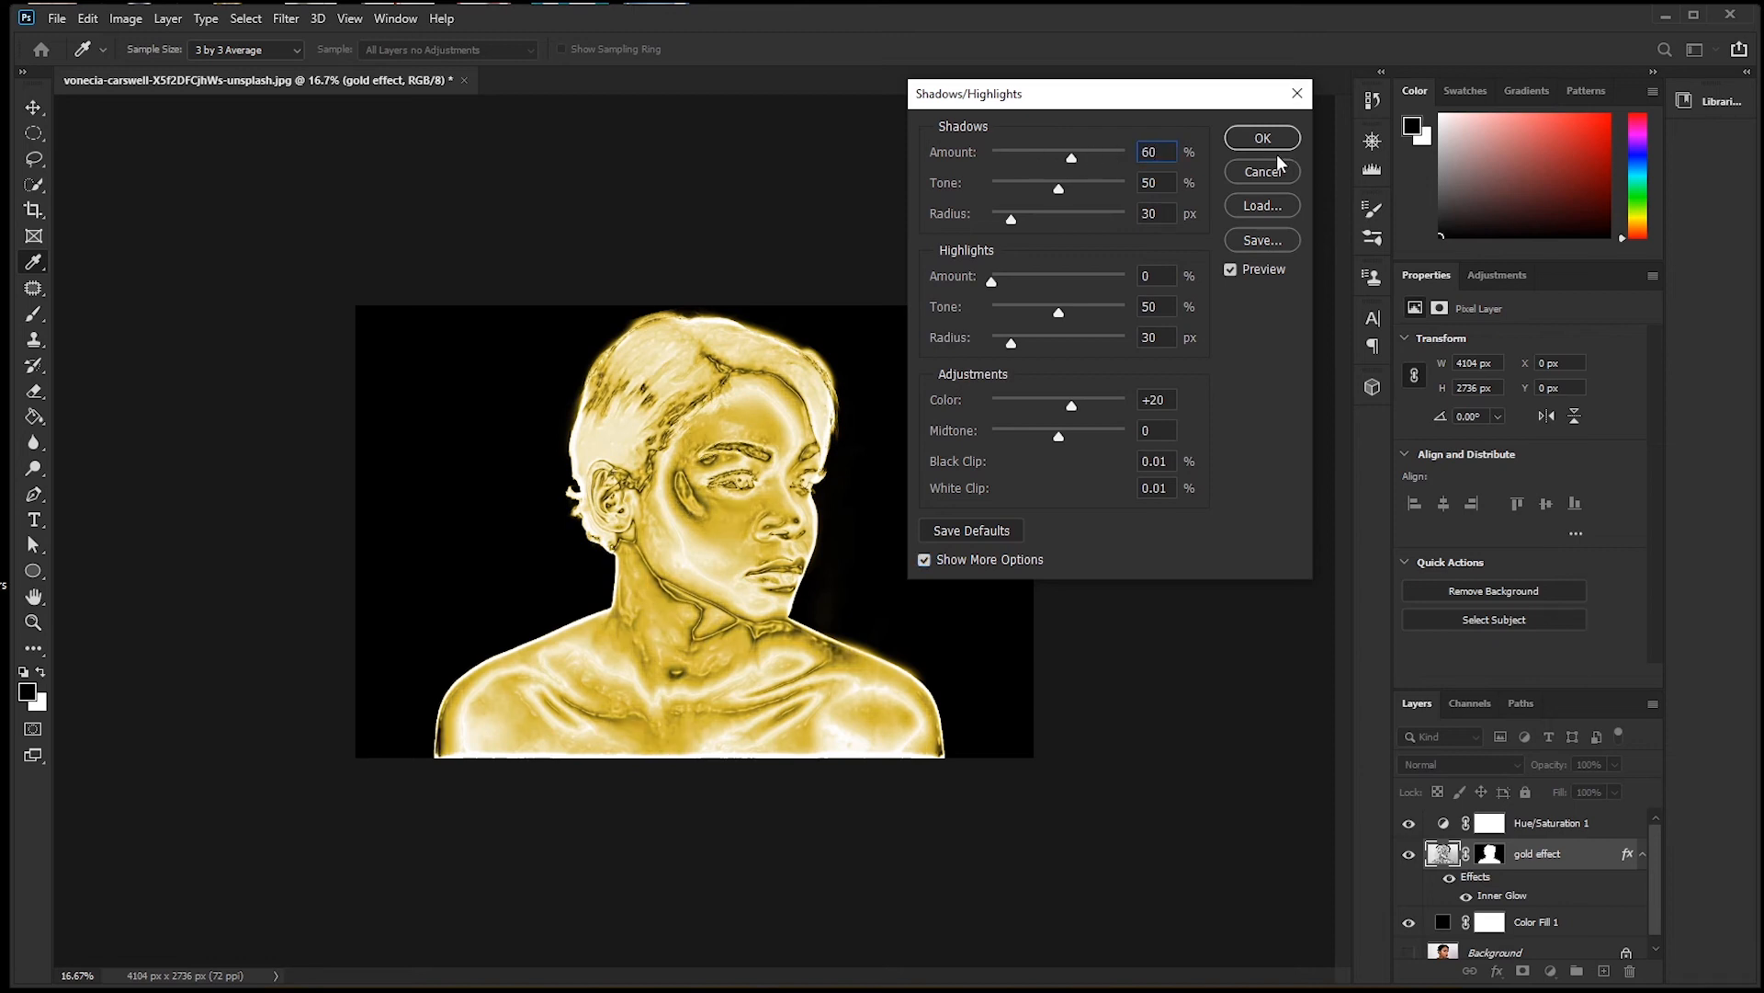
{"action": "key", "text": "Tab"}
{"action": "type", "text": "60"}
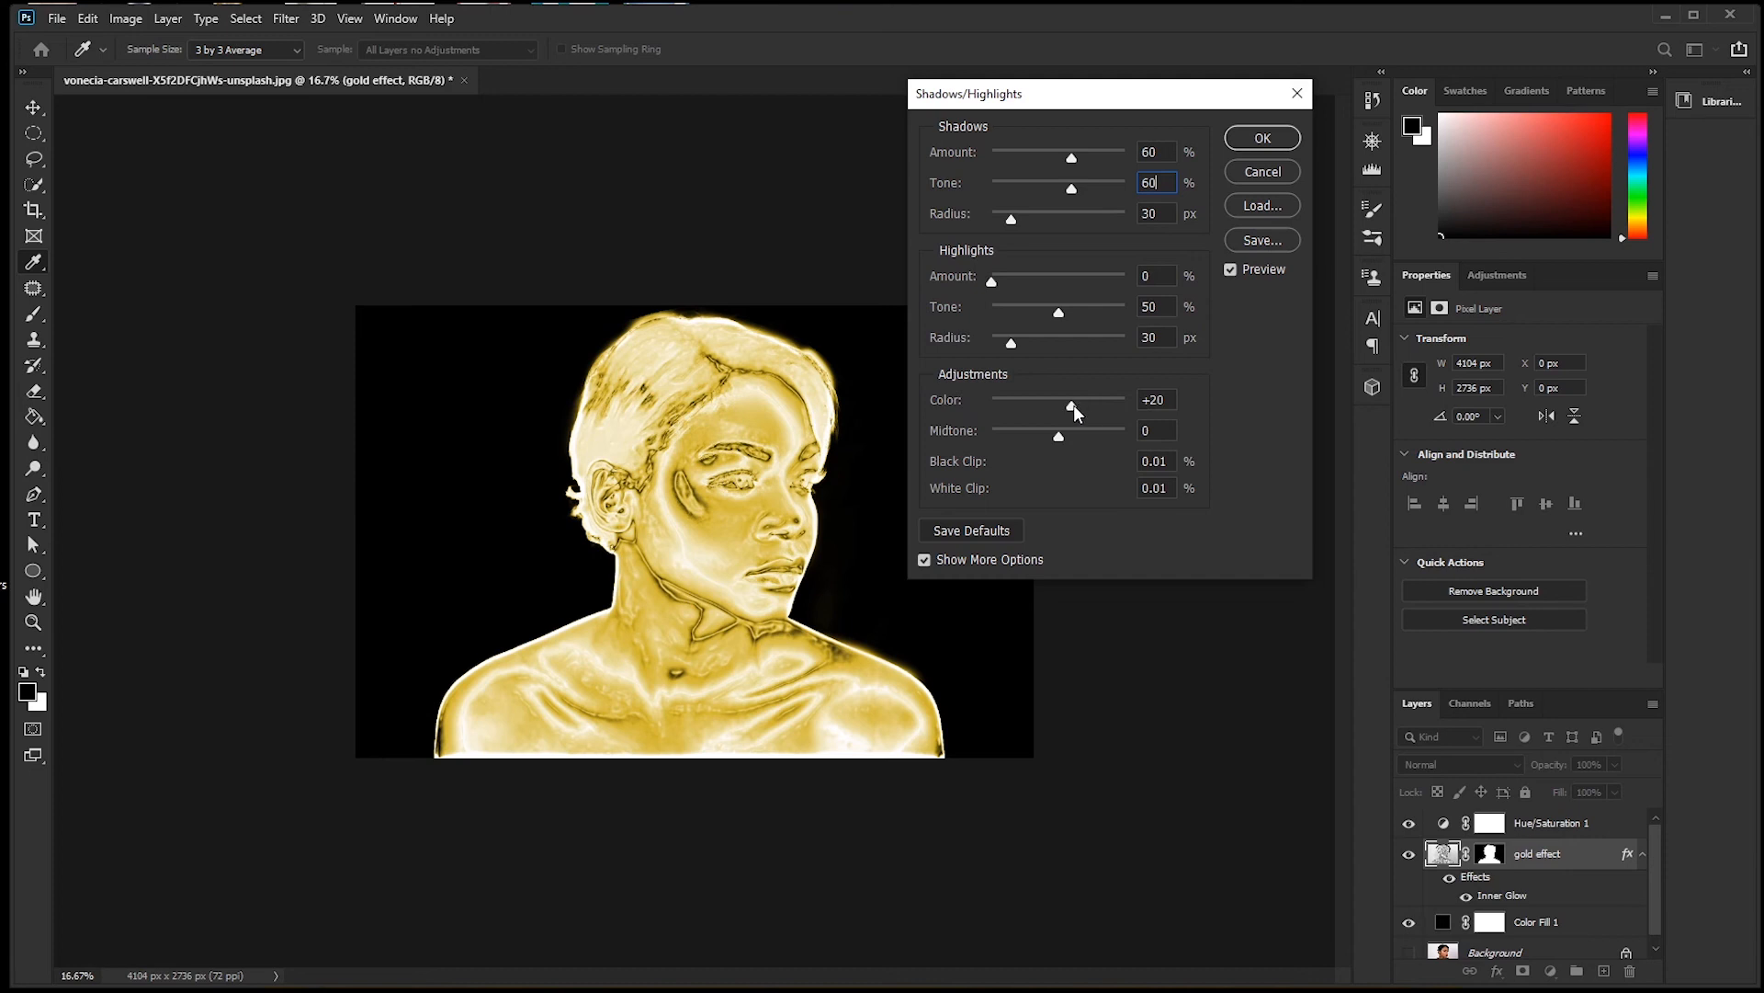
{"action": "left_click_drag", "start_coordinate": [1071, 404], "coordinate": [1125, 404]}
{"action": "left_click", "coordinate": [1248, 146]}
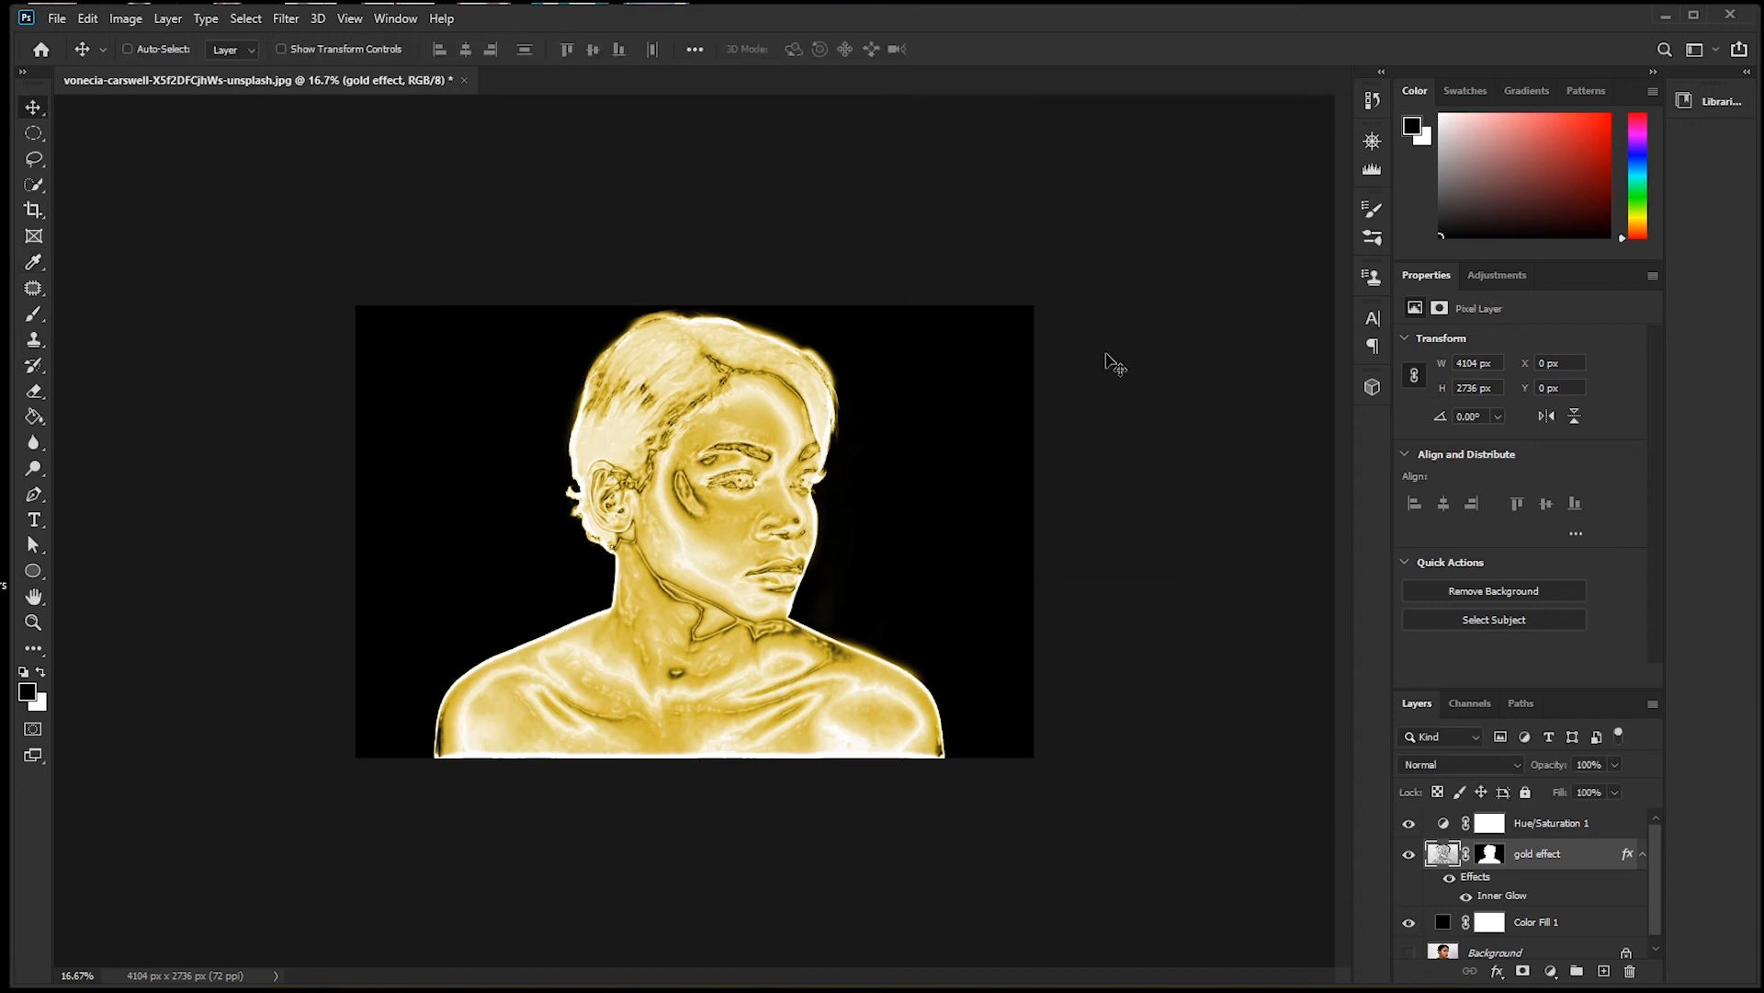
Stamp all visible layers into a new merged layer above the Hue/Saturation layer.
{"action": "key", "text": "ctrl+plus"}
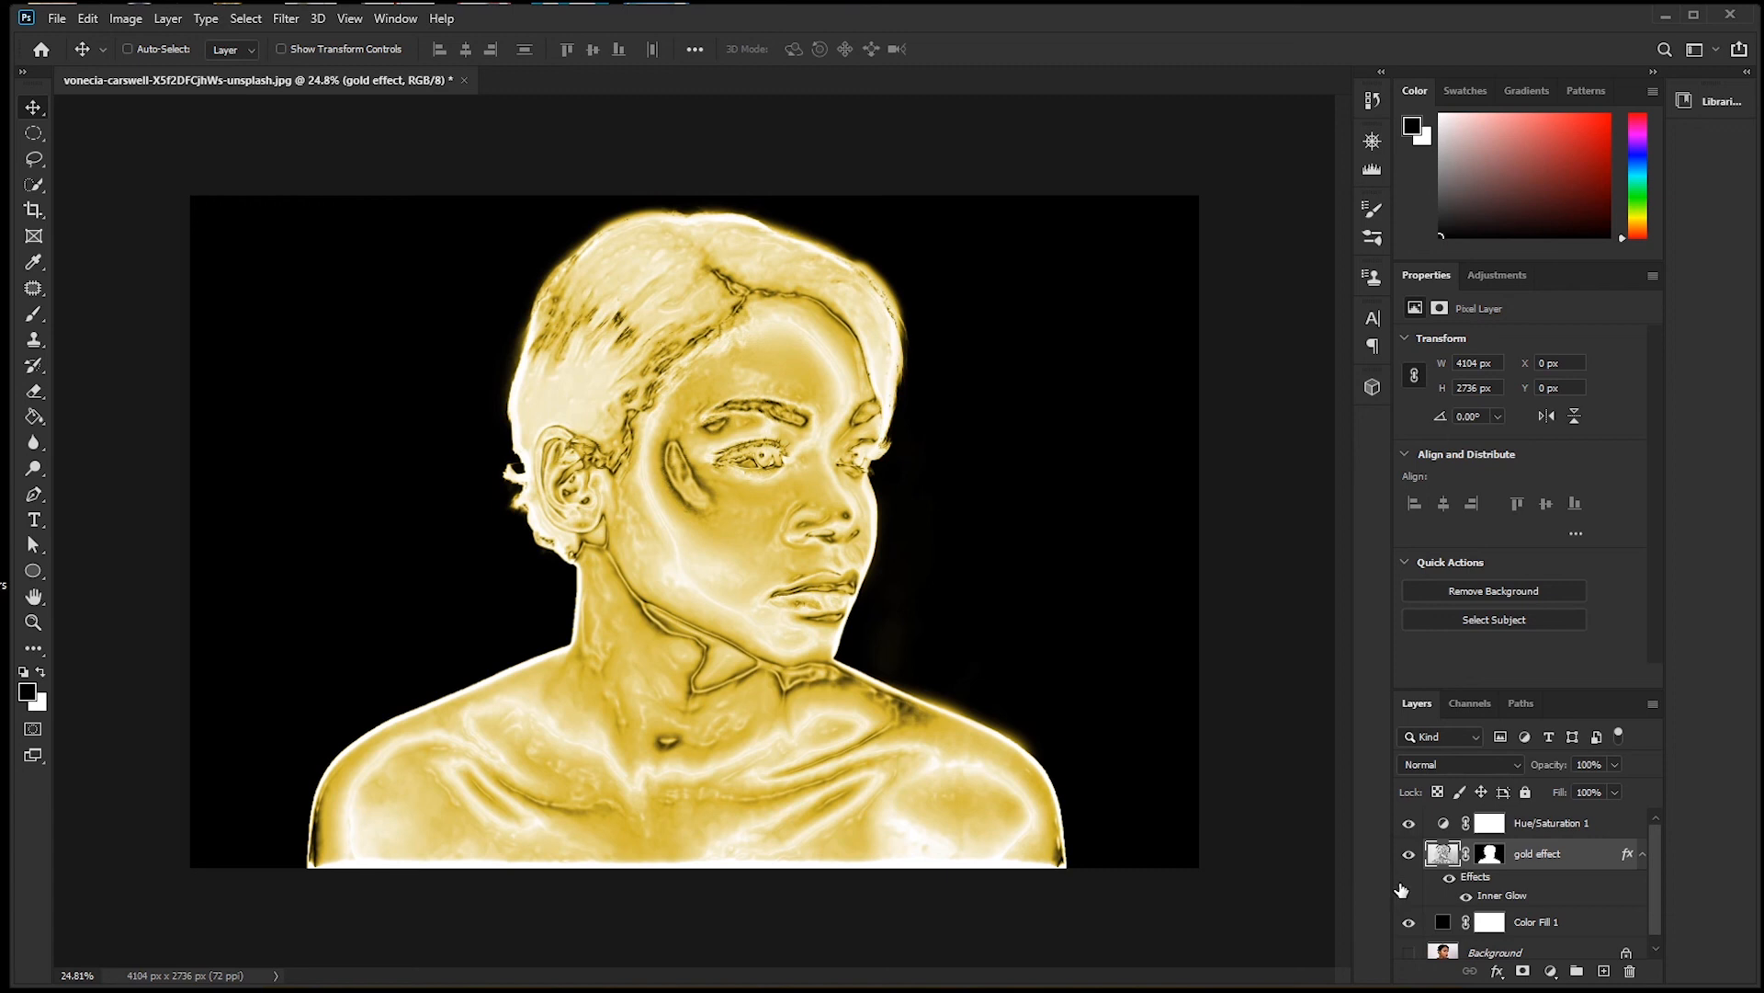
{"action": "left_click", "coordinate": [1564, 828]}
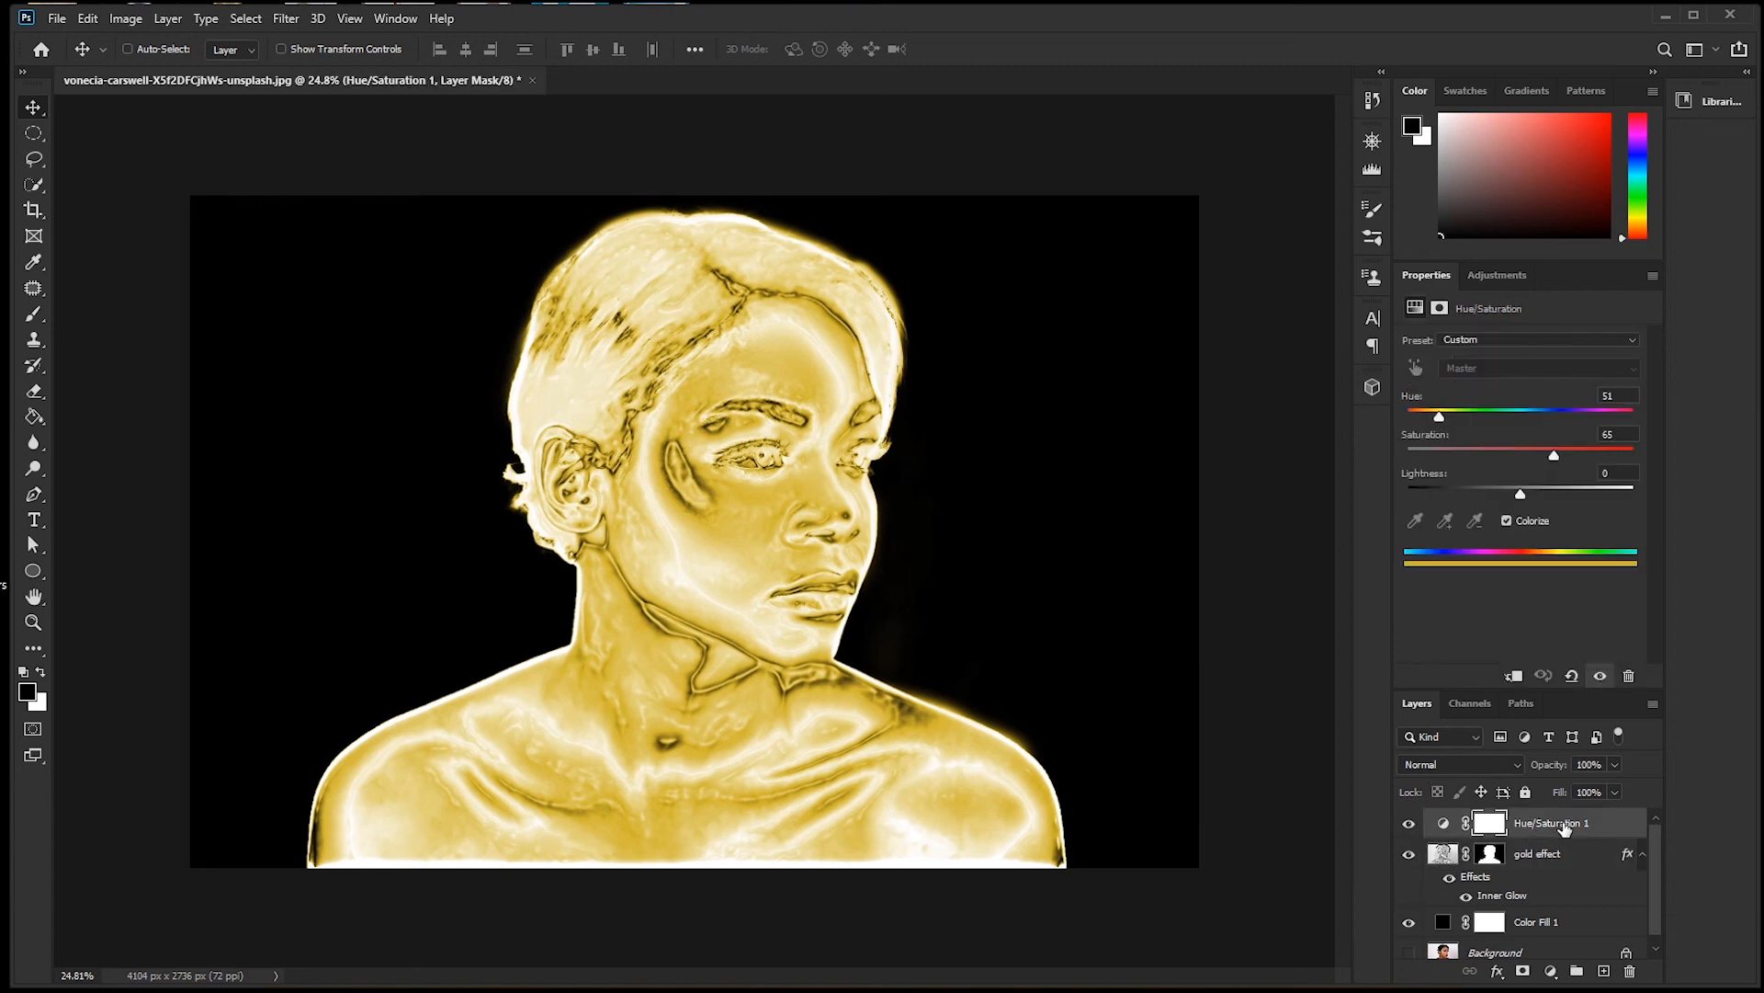
{"action": "key", "text": "ctrl+shift+alt+e"}
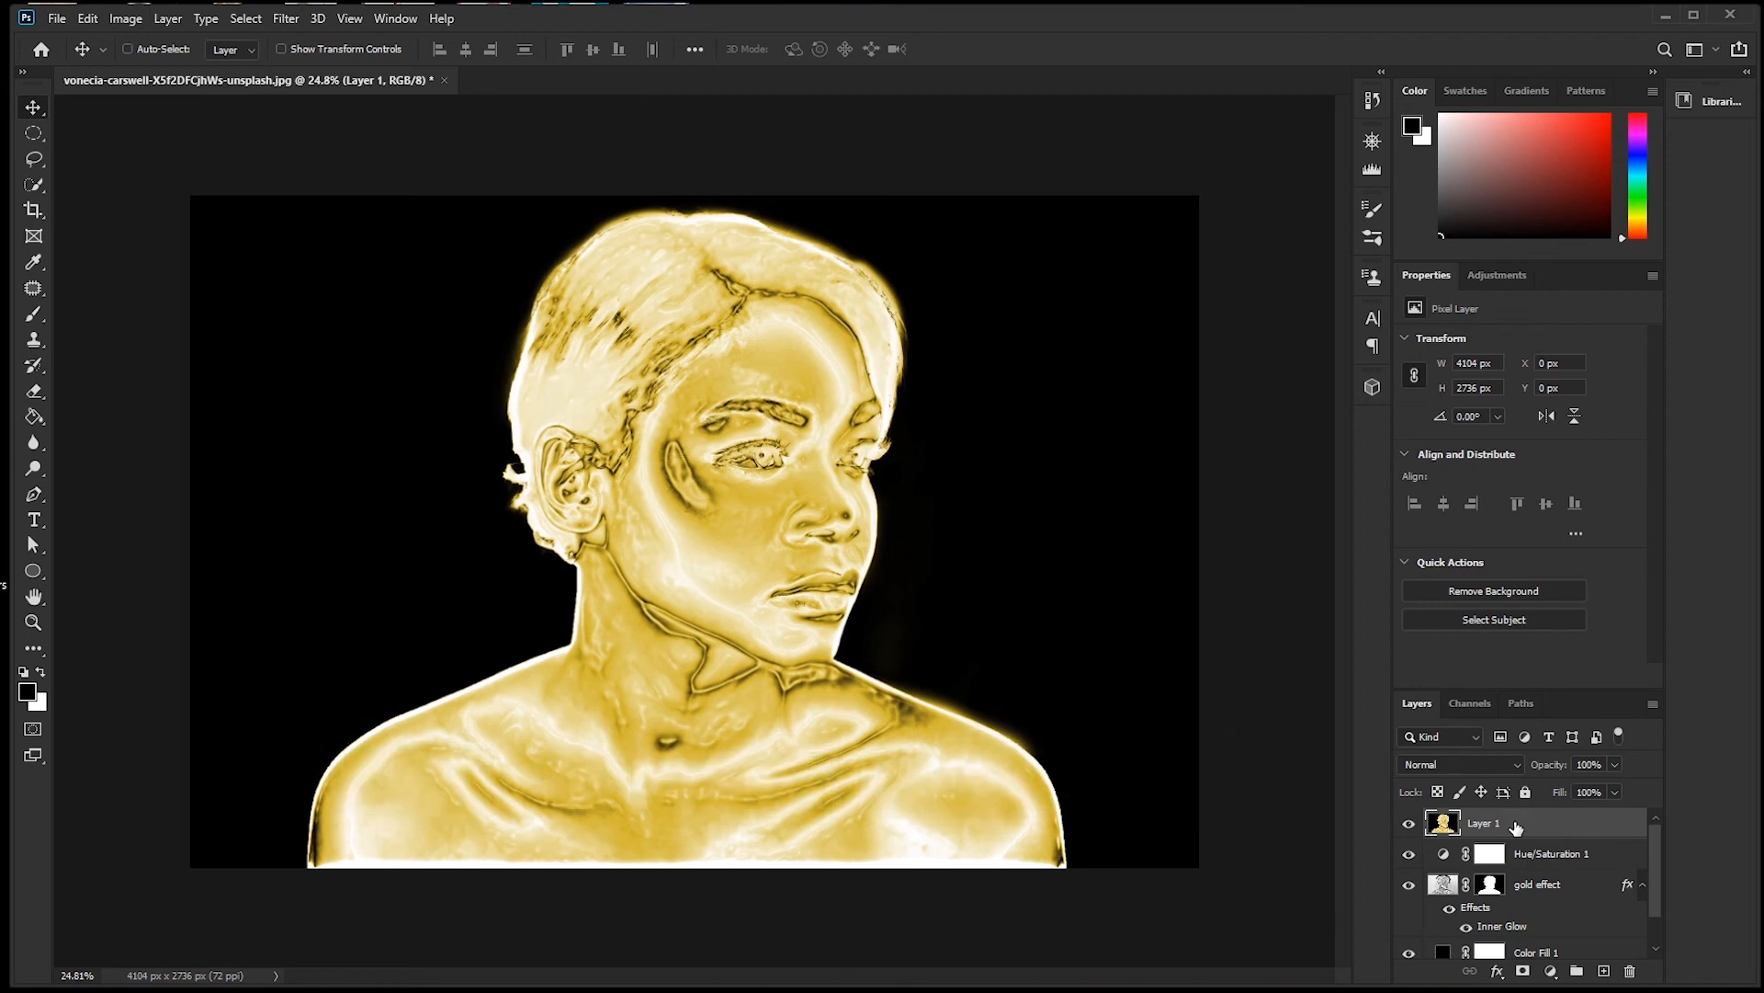
Apply the Camera Raw filter to the merged layer with texture set to -100.
{"action": "left_click", "coordinate": [285, 19]}
{"action": "left_click", "coordinate": [337, 138]}
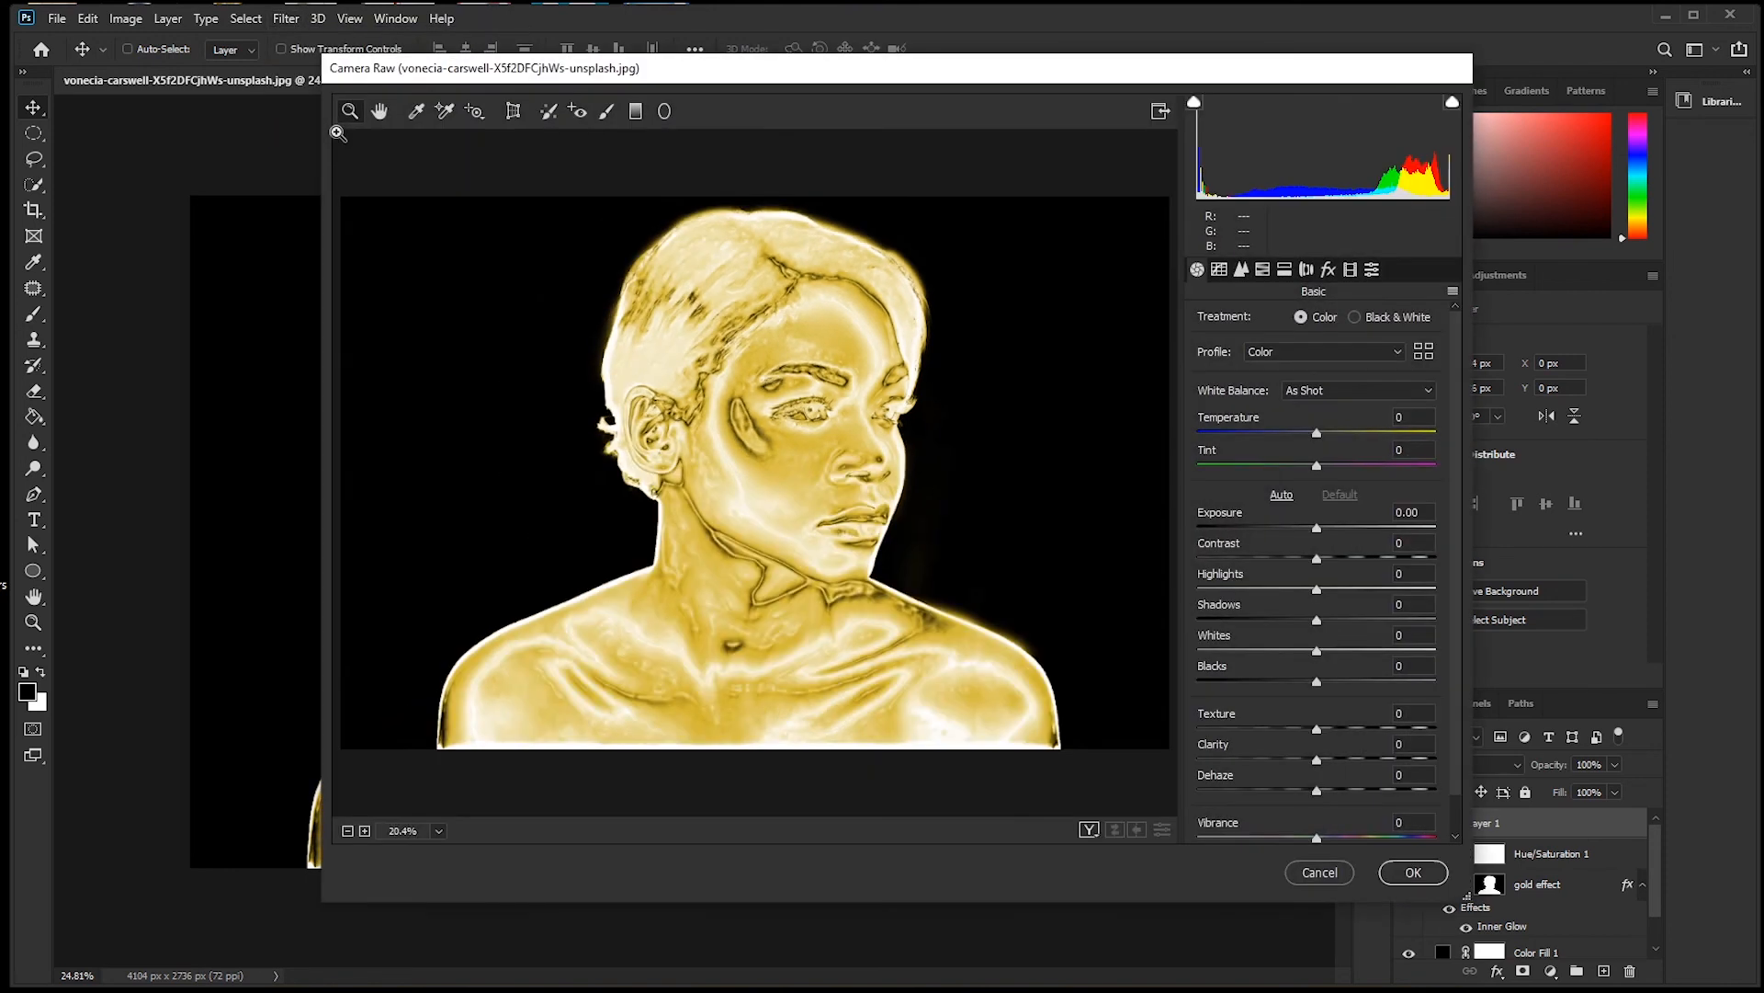
{"action": "left_click_drag", "start_coordinate": [1317, 729], "coordinate": [1138, 731]}
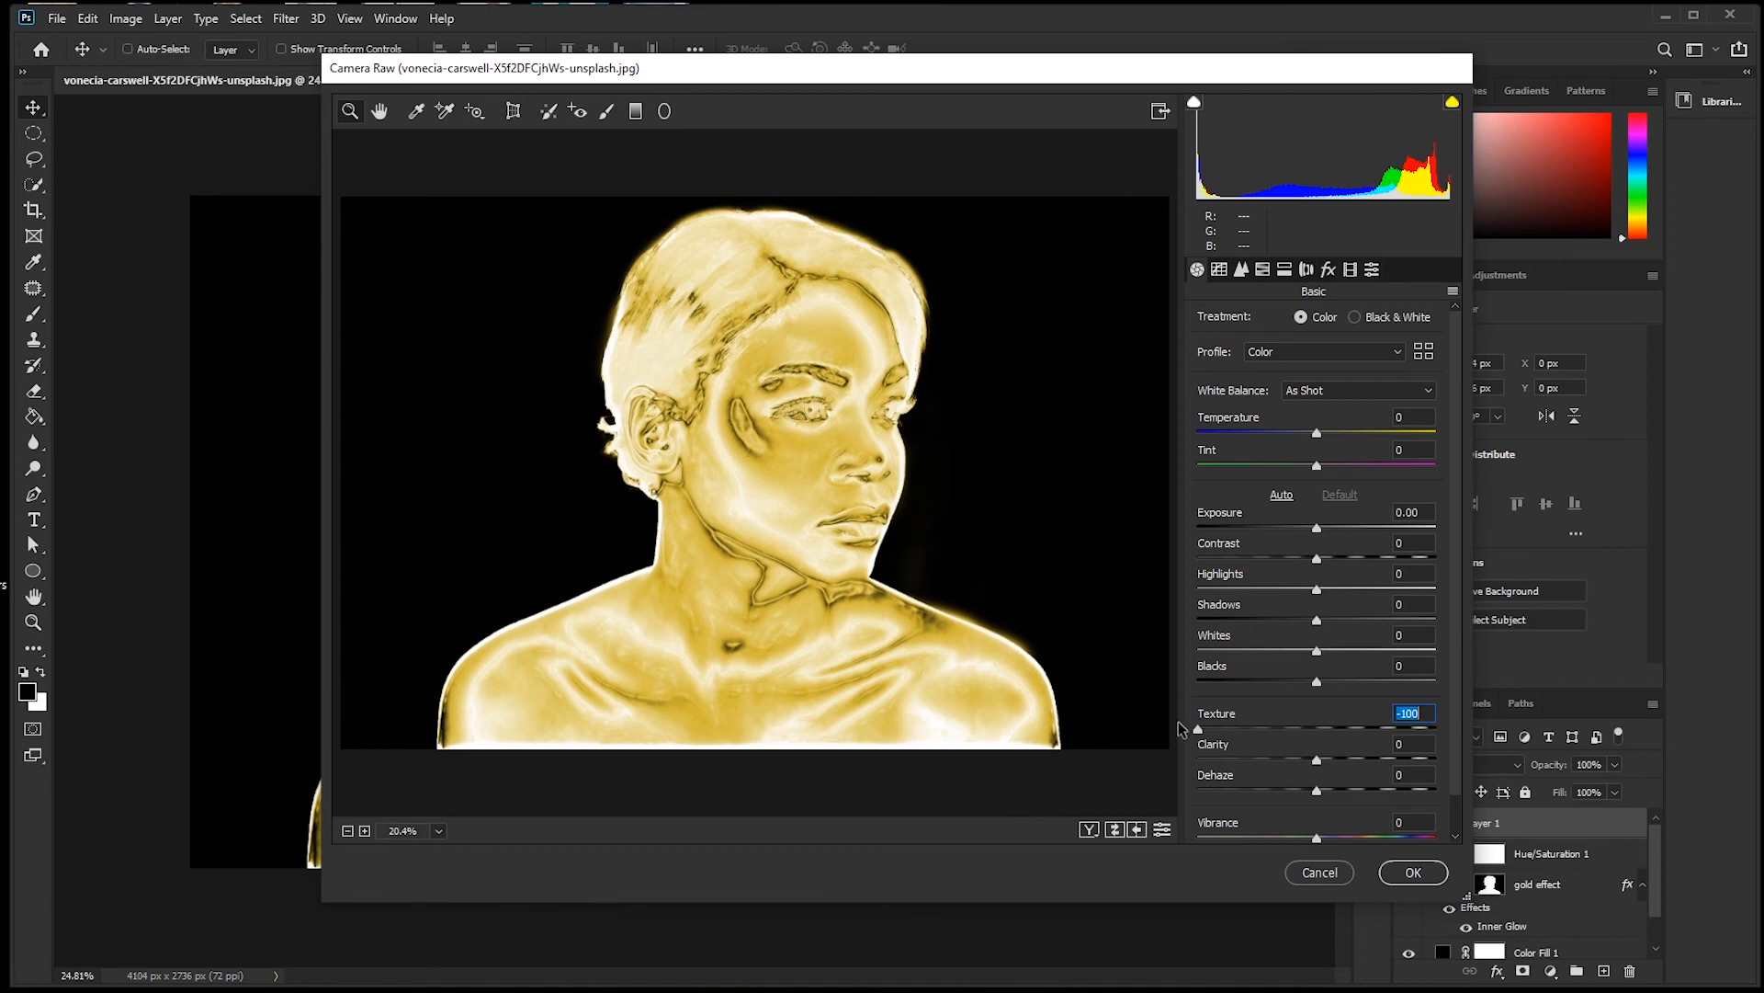
{"action": "left_click", "coordinate": [1411, 871]}
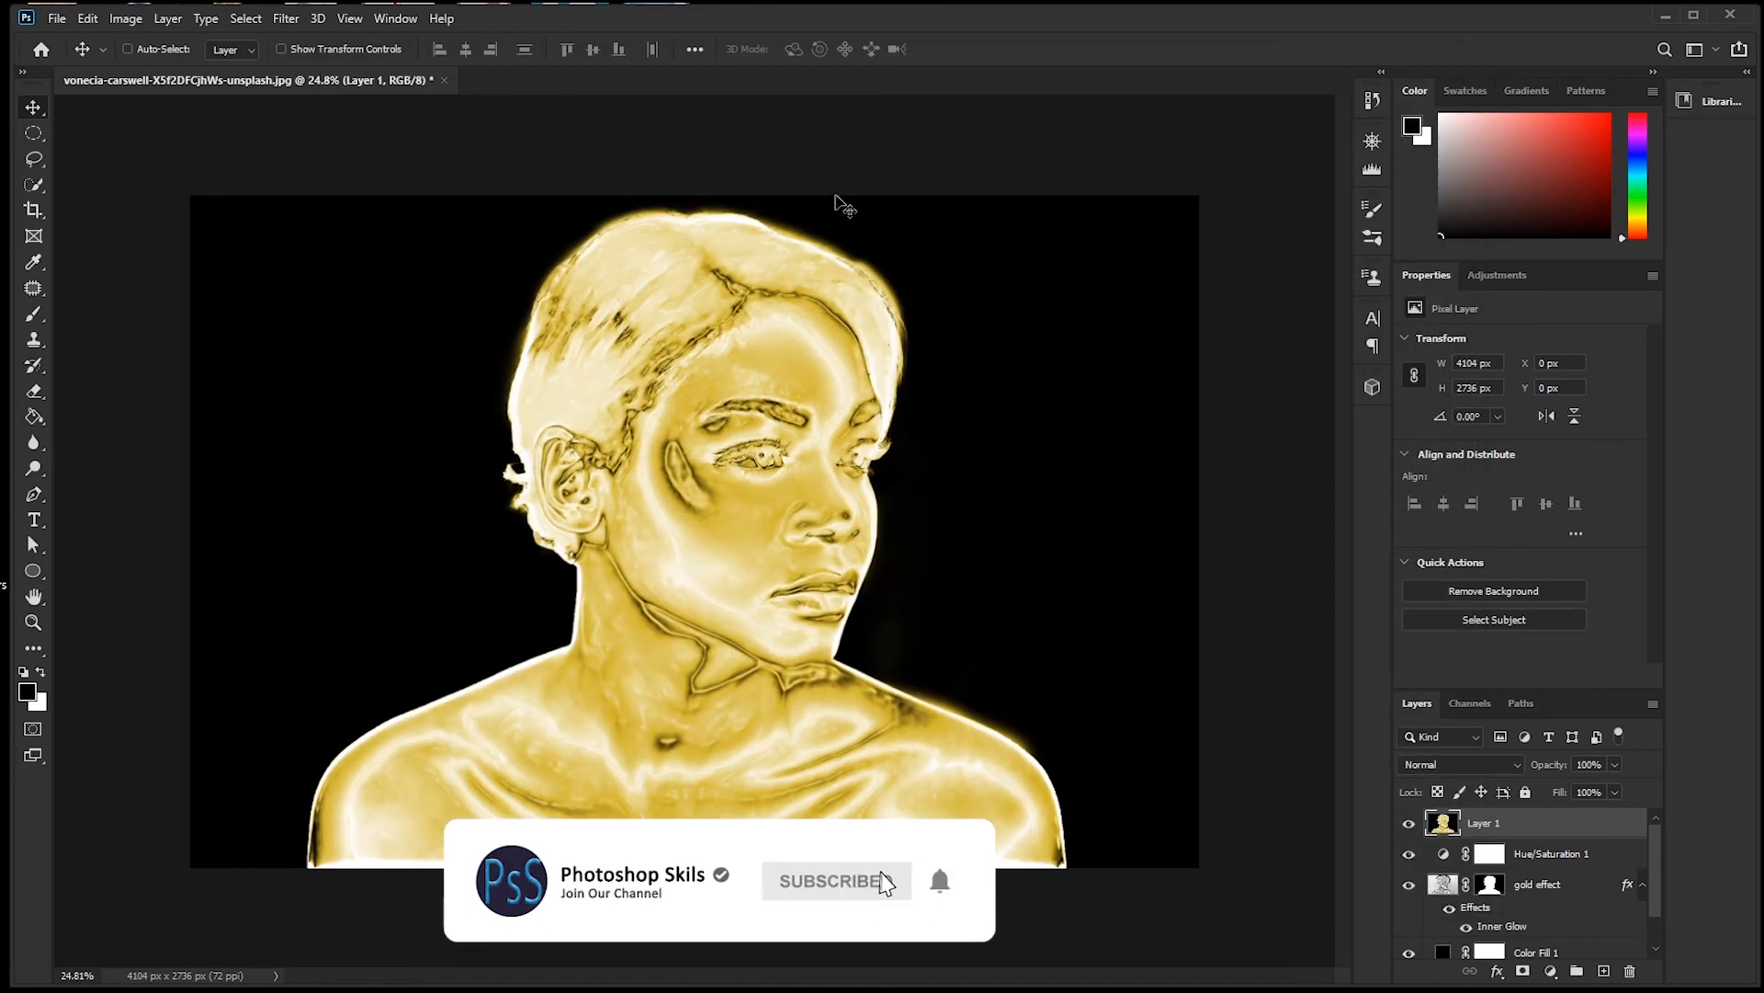